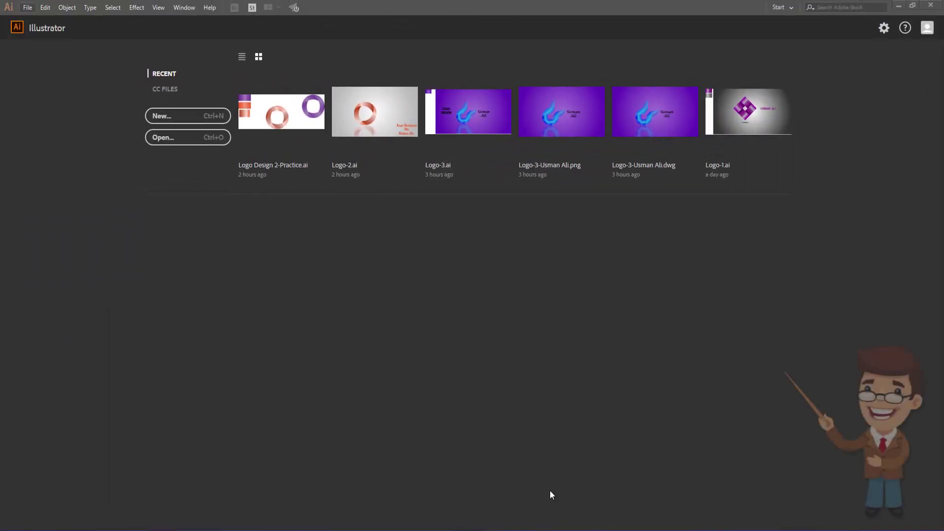
- Open the File menu from Illustrator's start screen to begin a new document
click(28, 7)
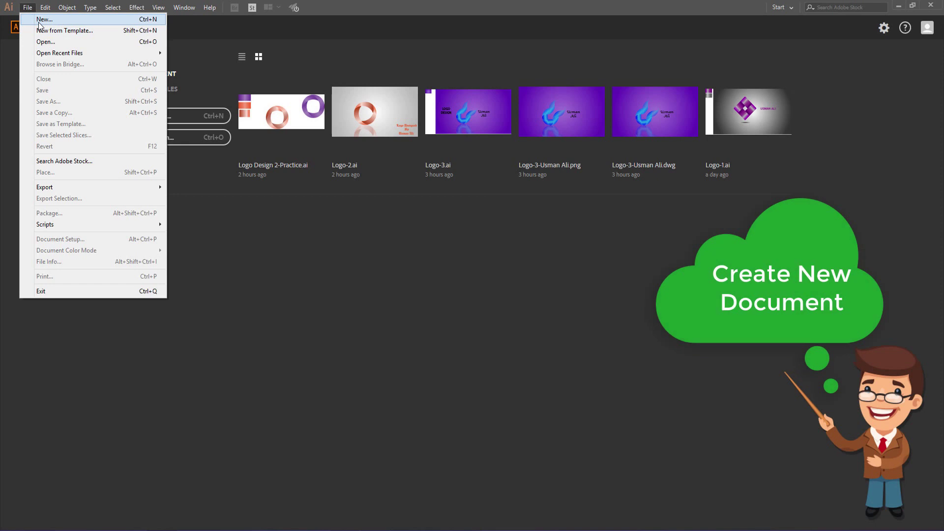
- Start a new document and name it 'Logo Design 2'
click(39, 22)
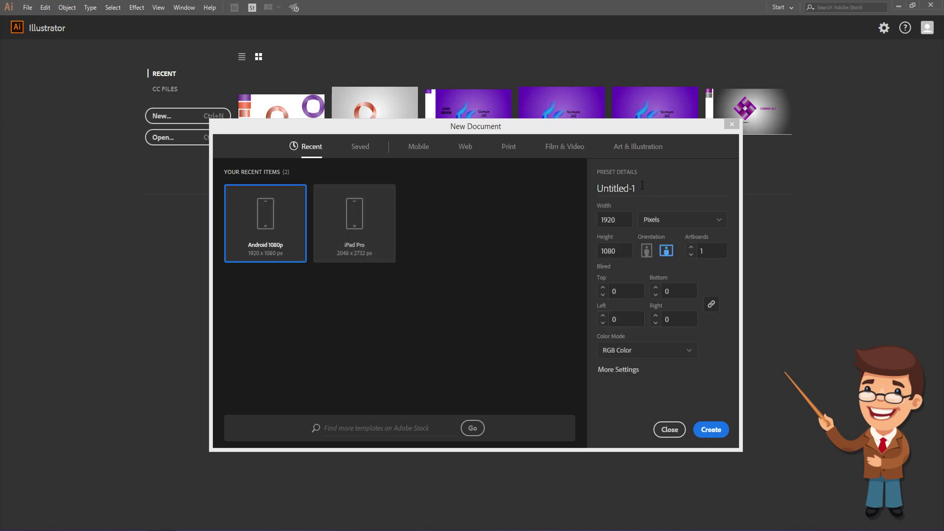
click(635, 188)
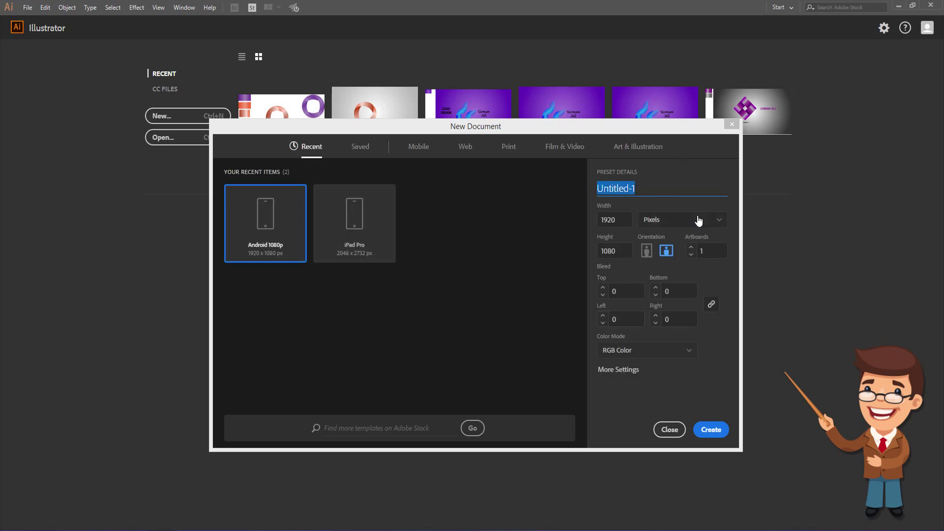
text(Lo)
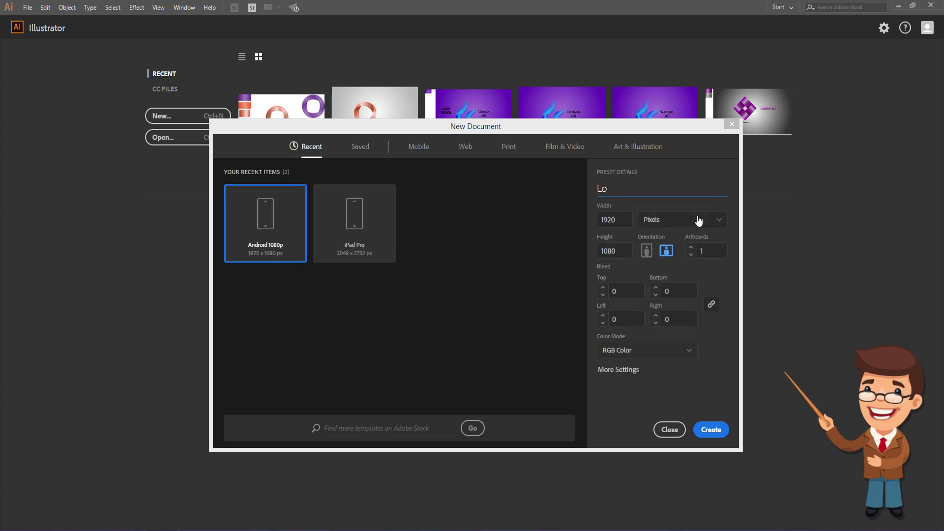
key(Tab)
click(625, 191)
text(L)
- Keep the 1920×1080 pixel landscape settings and create the document
drag(631, 217, 589, 221)
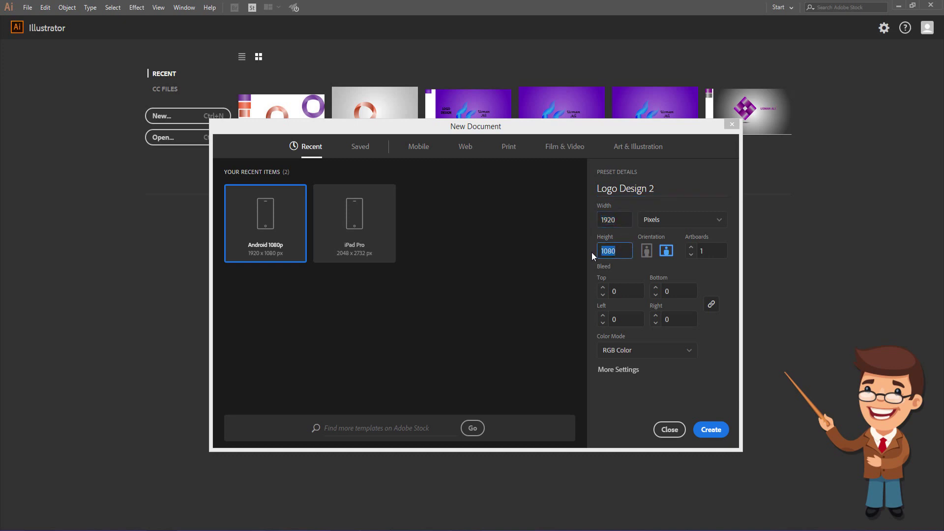
click(684, 221)
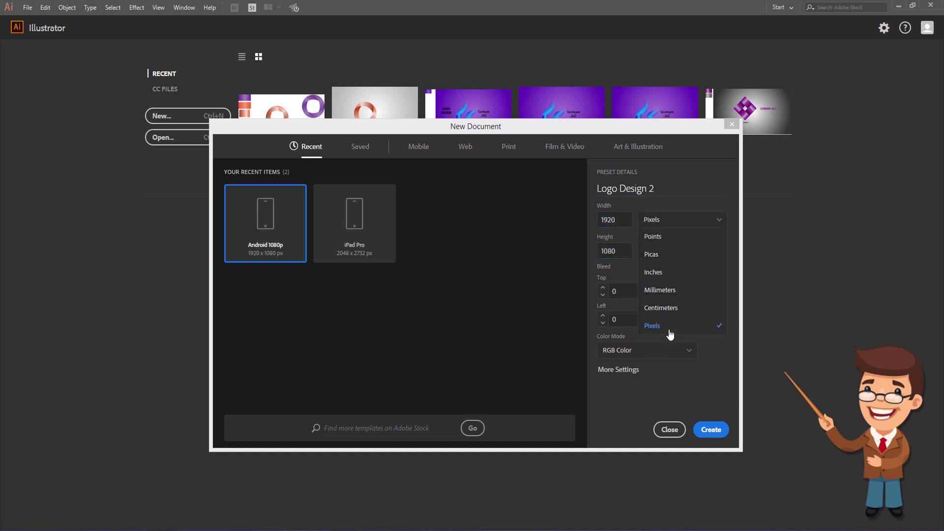
click(669, 326)
click(664, 254)
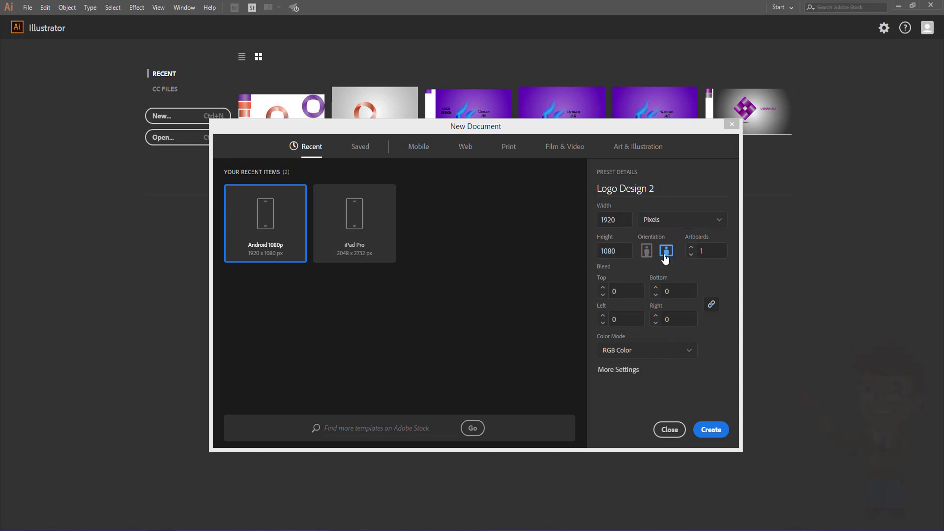
click(705, 431)
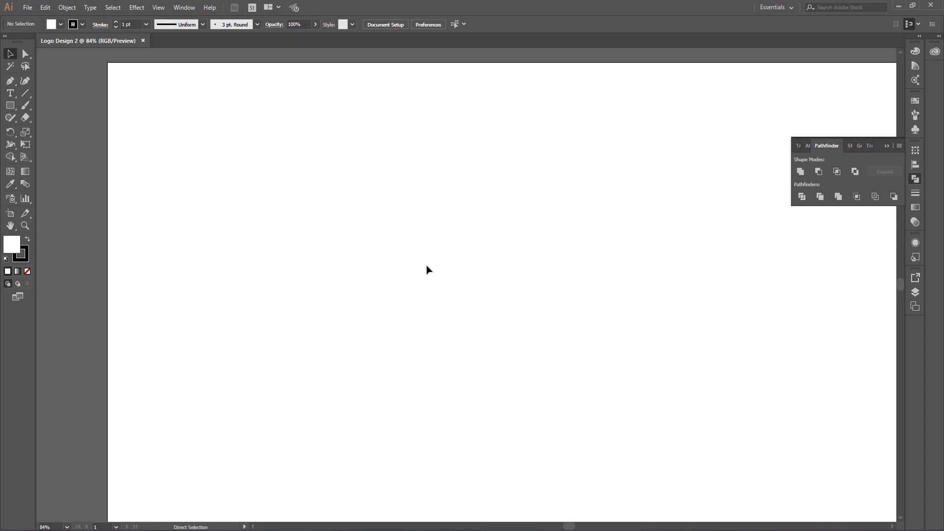
- Show the rulers and drag out horizontal and vertical guides crossing at the artboard centre
key(ctrl+minus)
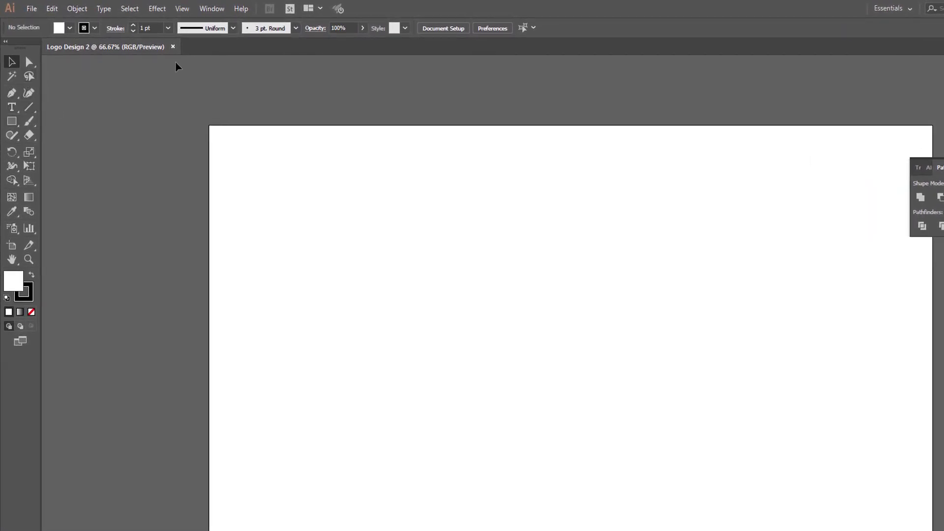
click(181, 9)
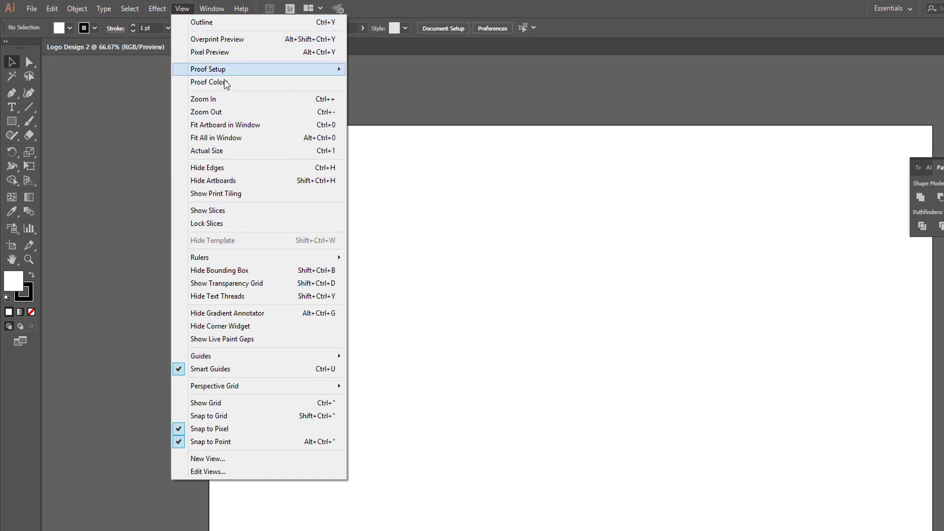
mouse_move(222, 257)
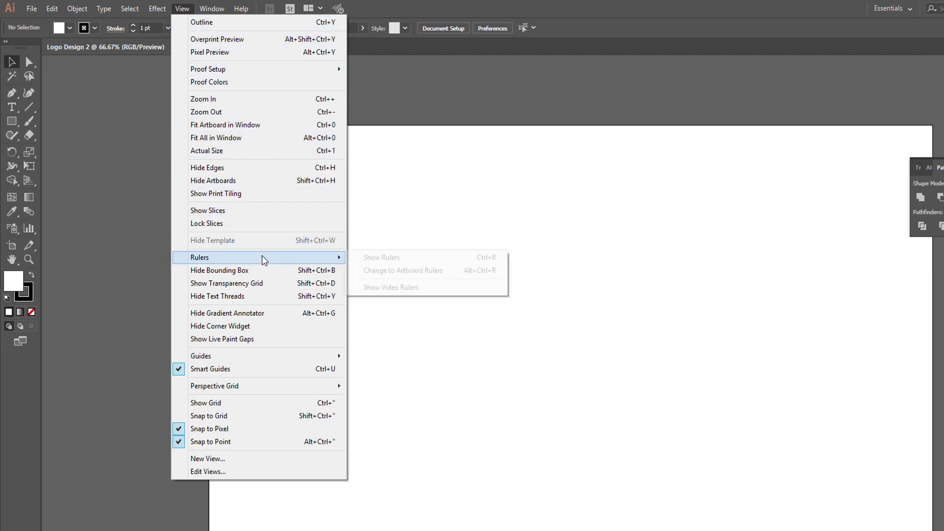
click(425, 259)
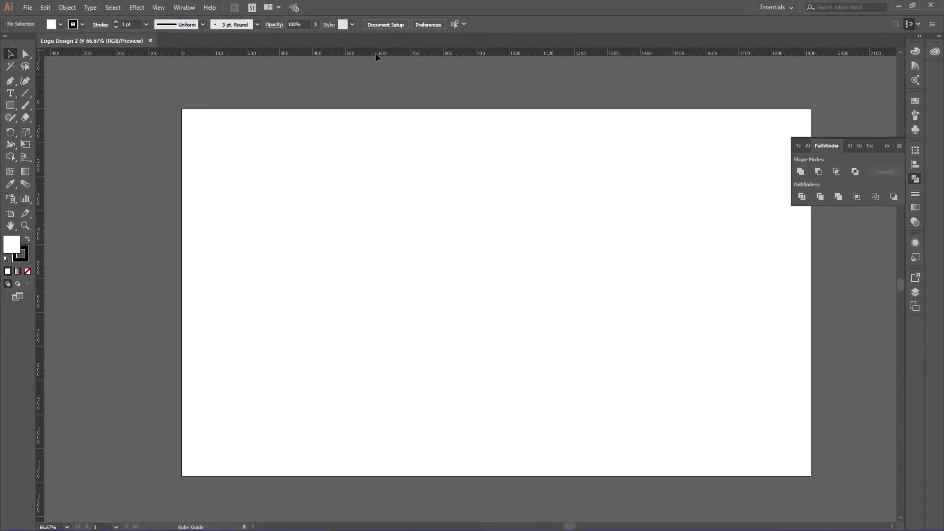
drag(375, 57, 377, 274)
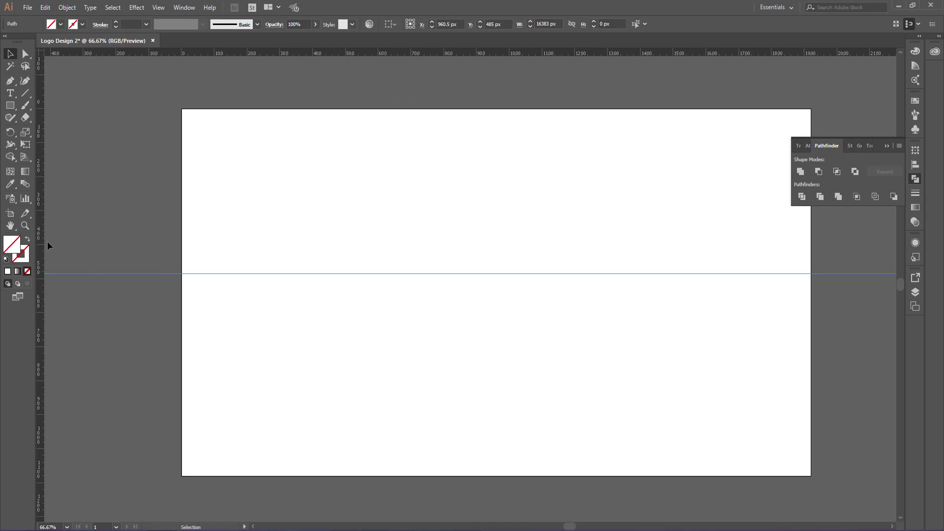
mouse_move(157, 239)
mouse_down()
mouse_move(461, 238)
mouse_move(436, 238)
mouse_up()
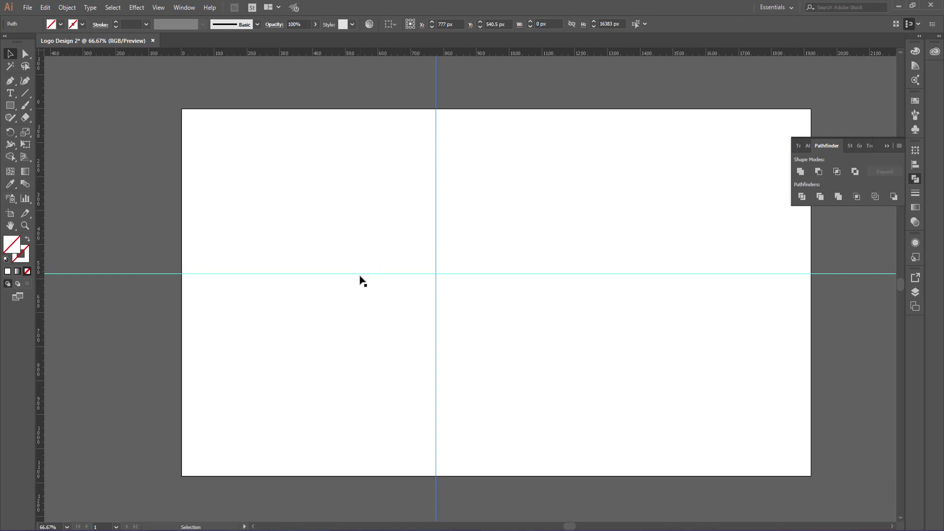
drag(359, 274, 360, 288)
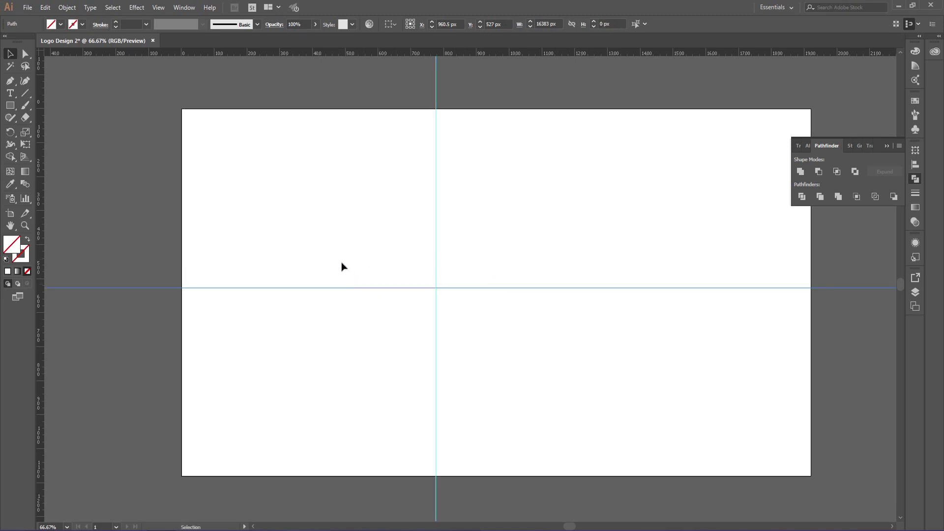
- Draw a 440 px circle centred on the guide crossing and fill it dark grey
click(12, 108)
drag(11, 111, 48, 131)
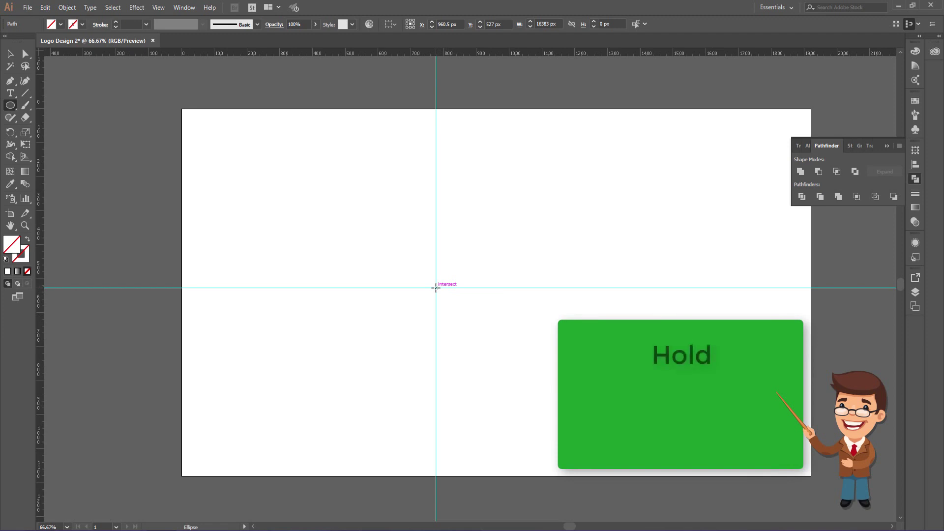
drag(435, 288, 509, 362)
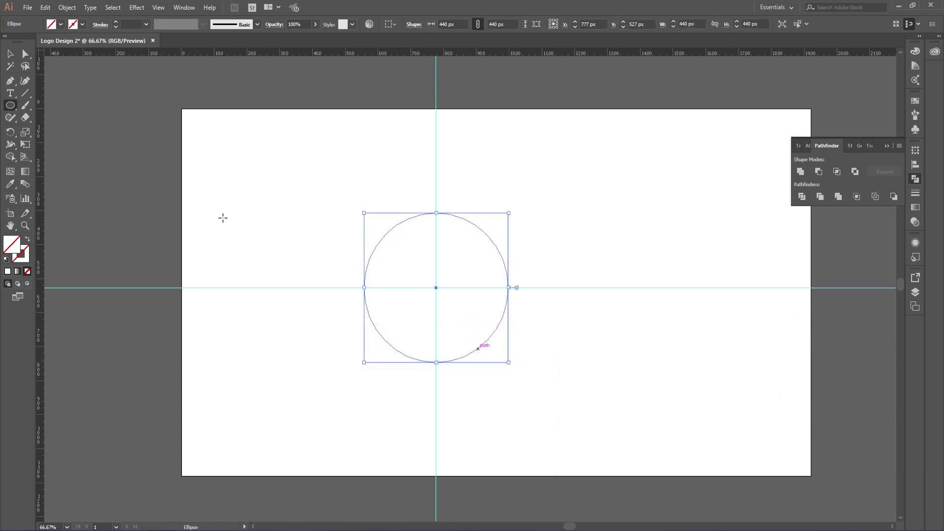
click(61, 24)
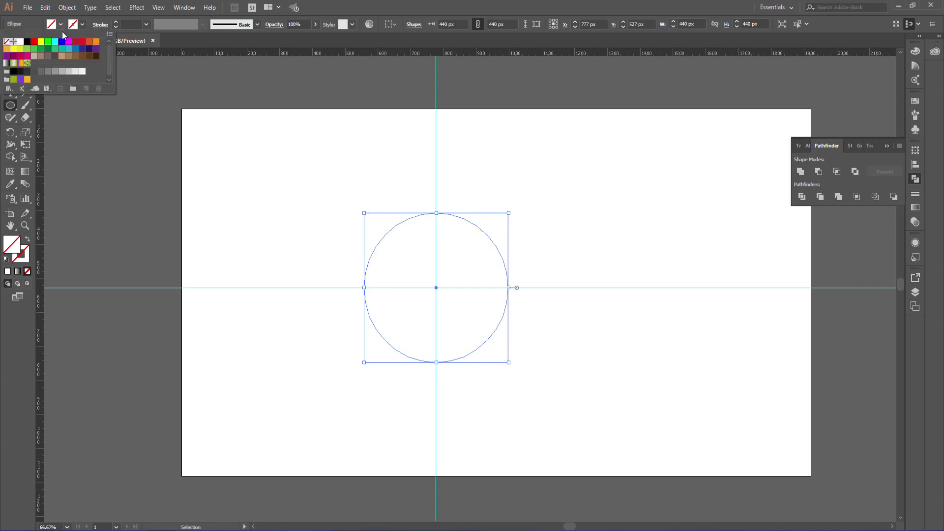
click(44, 74)
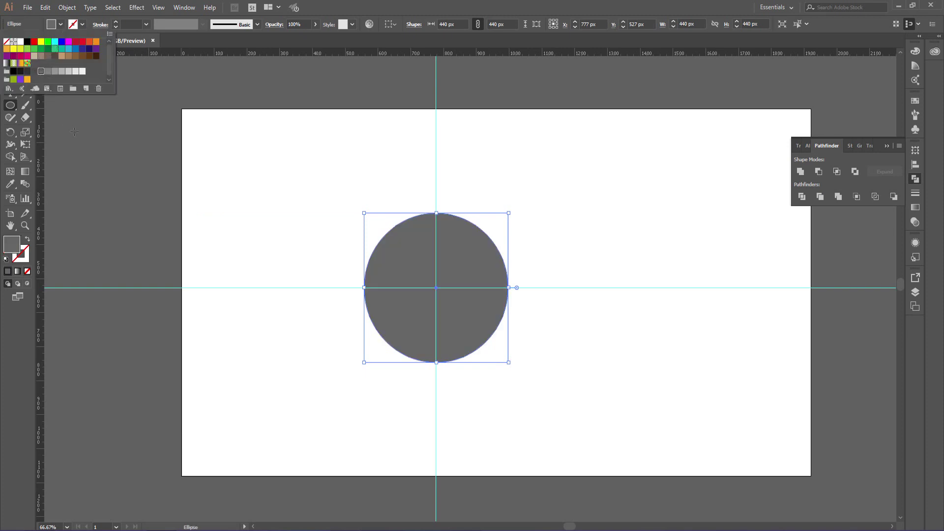
- Copy the circle and paste the copy in front of it
click(13, 55)
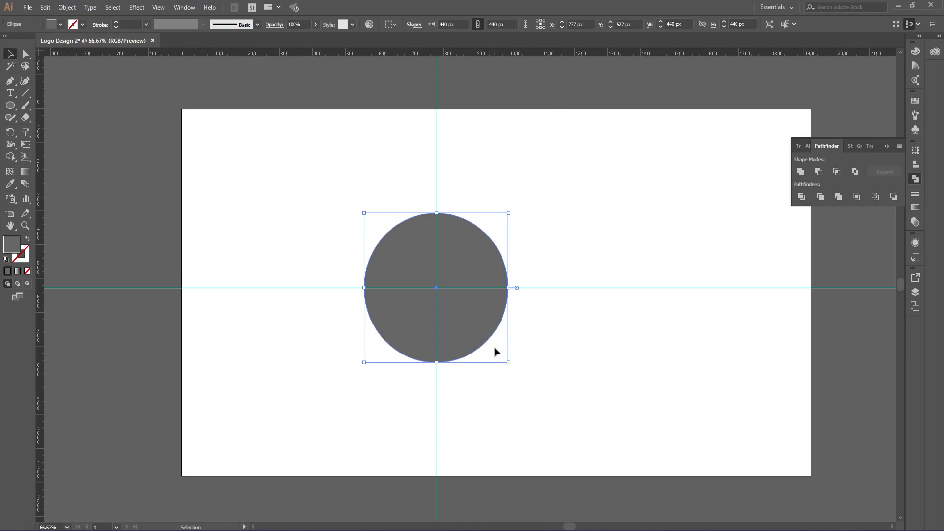
click(44, 8)
click(69, 77)
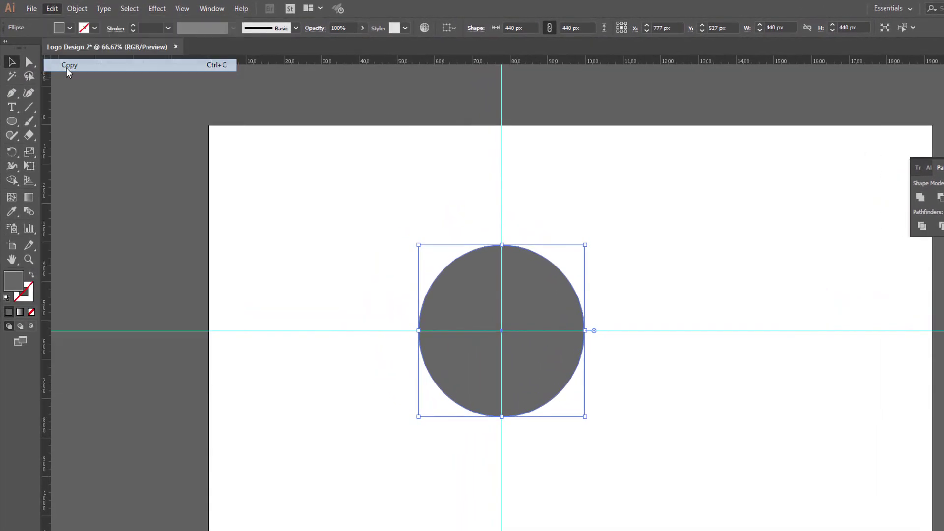
click(51, 8)
click(53, 86)
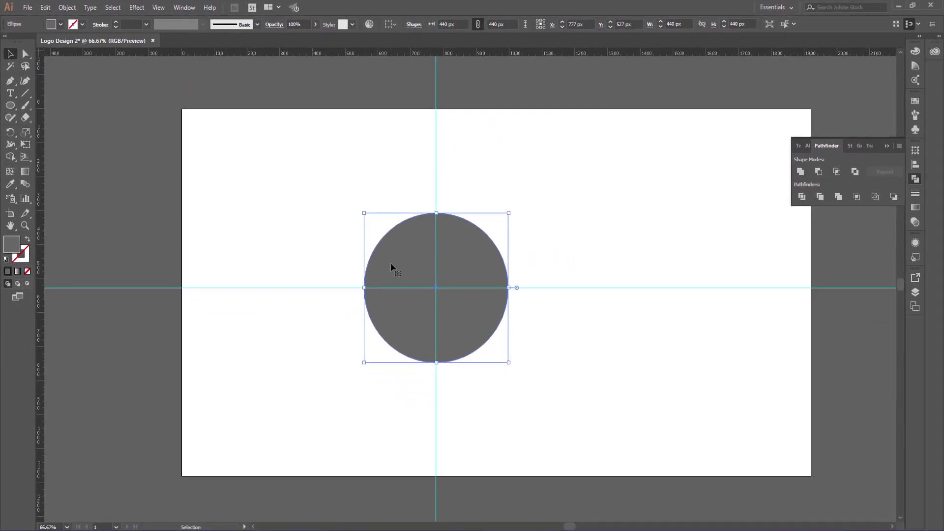
- Move the circle copy to the right and paste another copy behind it
drag(392, 268, 590, 266)
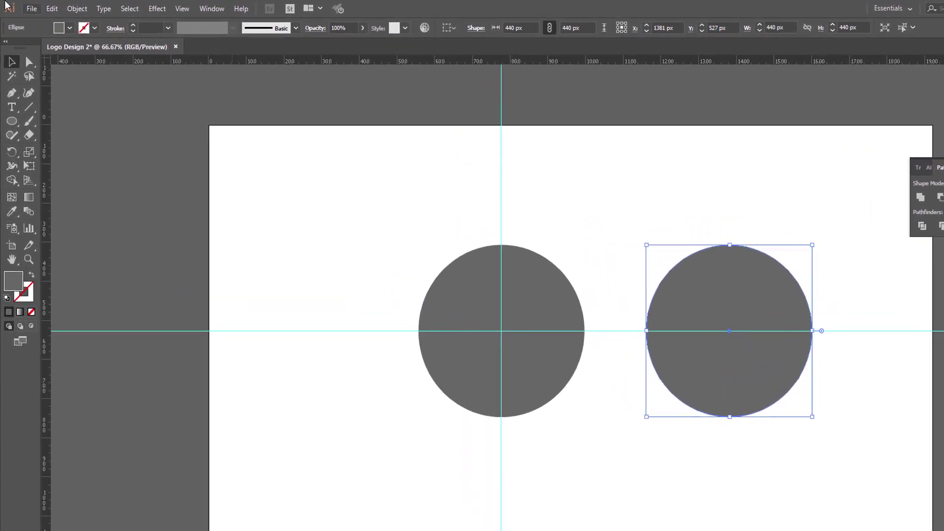
click(52, 9)
click(69, 65)
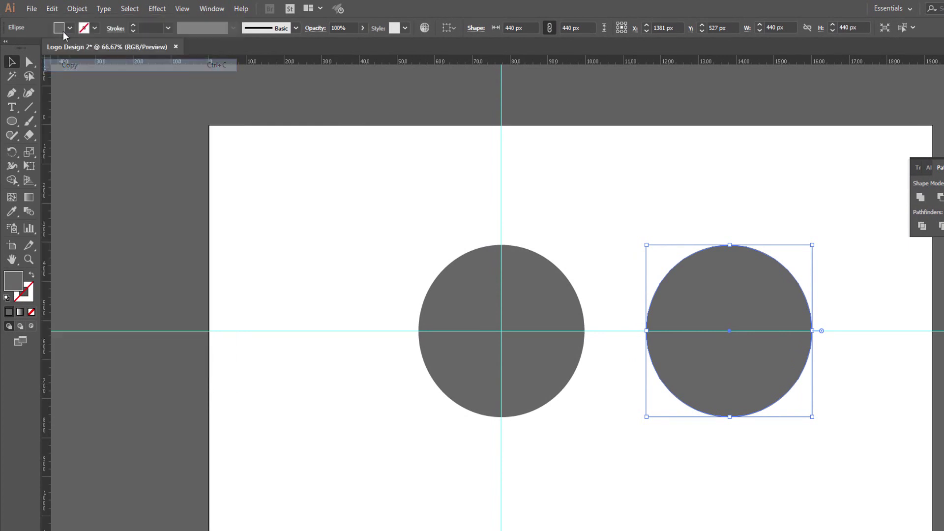
click(52, 9)
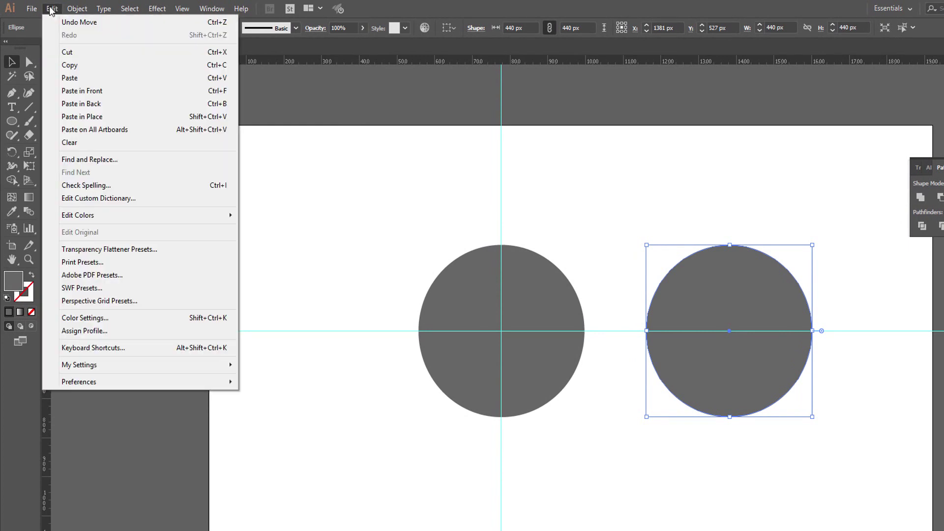
click(98, 91)
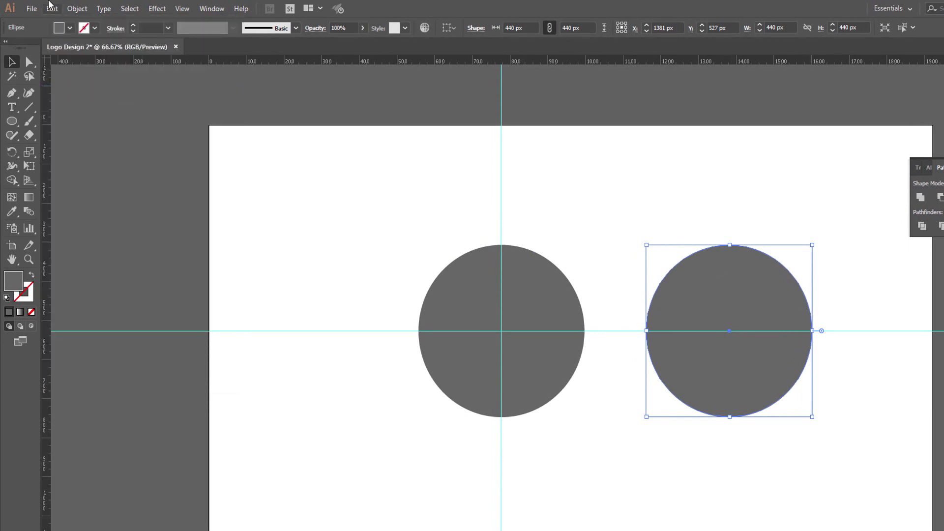
- Fill the right-hand copy lighter grey and offset it 88 px to the right
click(70, 28)
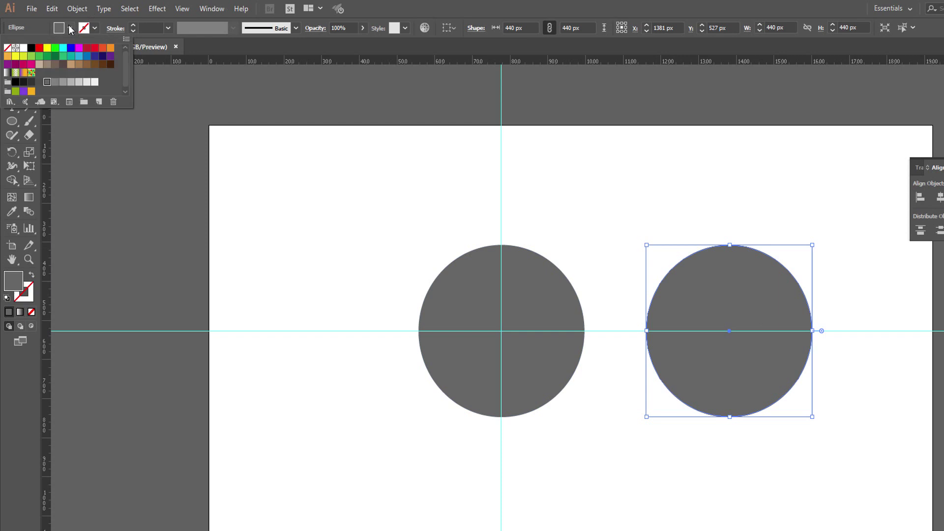
click(56, 83)
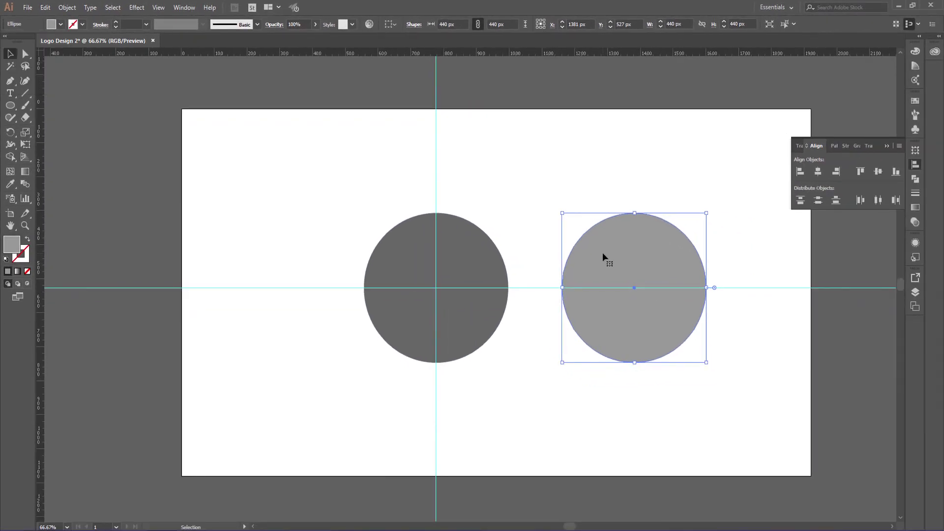
drag(602, 253, 632, 256)
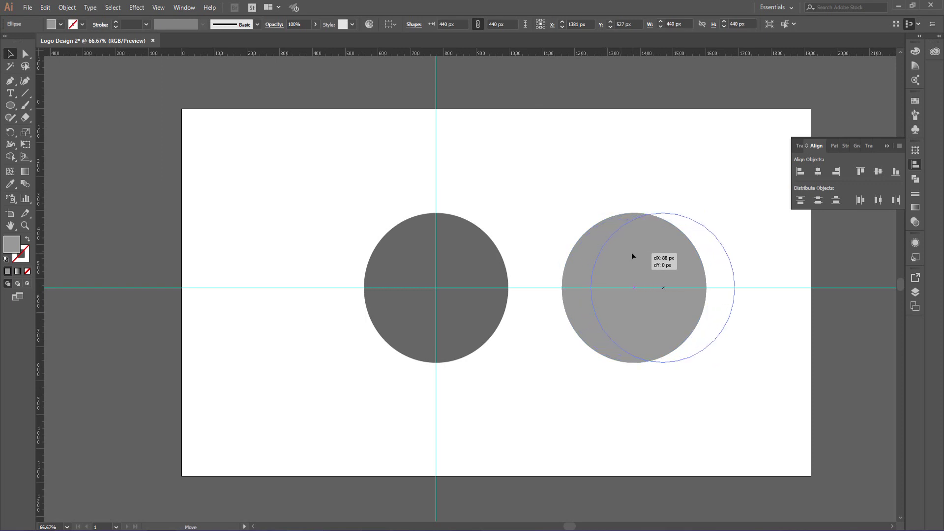
drag(632, 256, 632, 256)
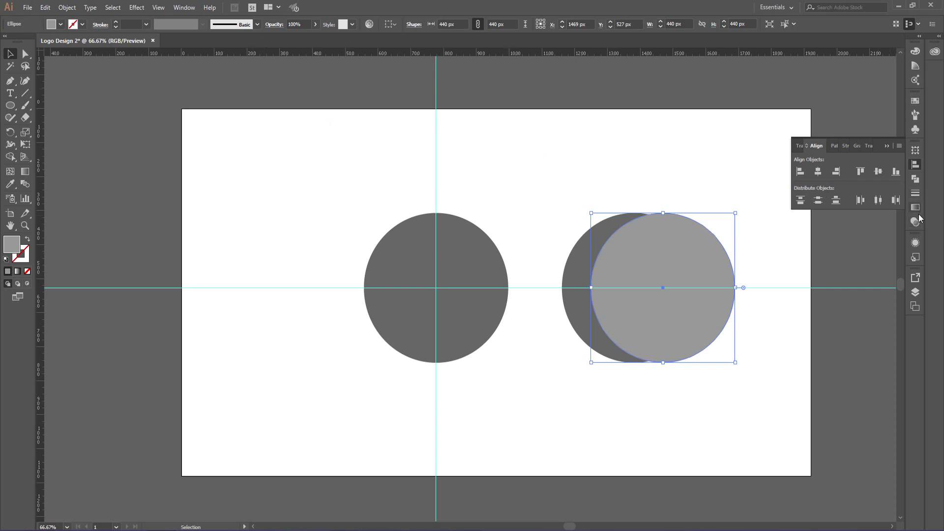
click(916, 178)
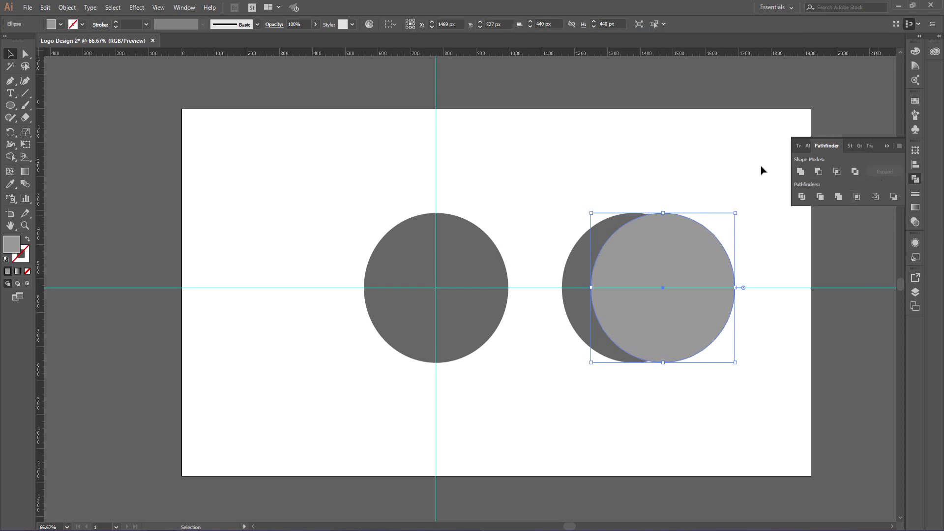
- Select both right-hand circles, apply Pathfinder Minus Front, and fill the crescent light grey
click(184, 7)
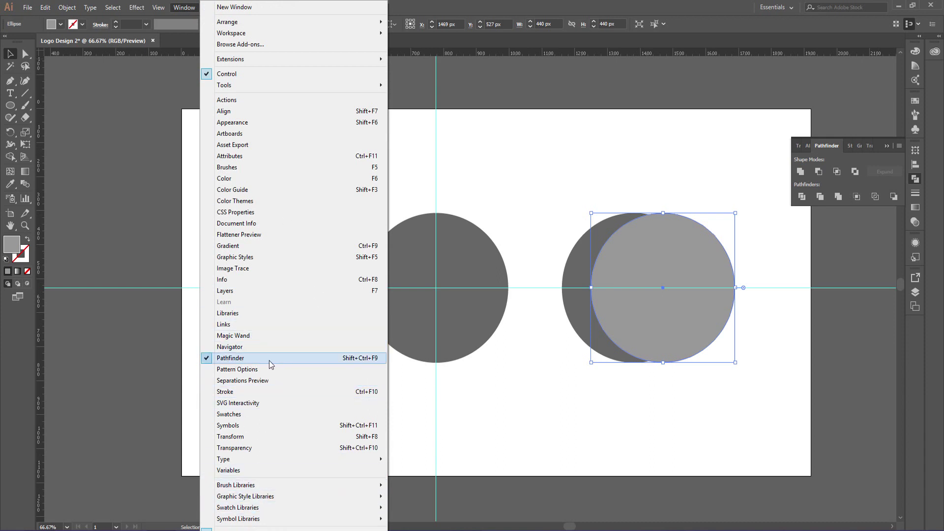
click(646, 261)
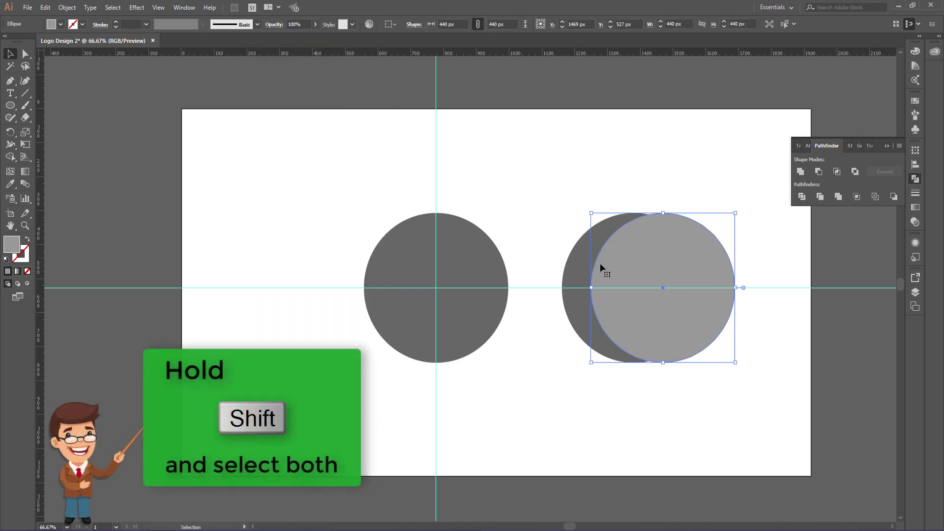
shift+click(578, 268)
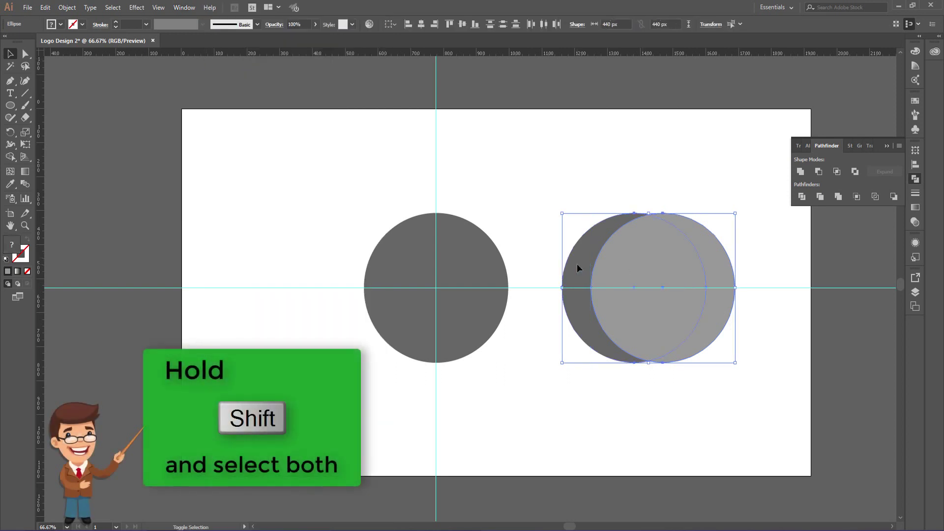
click(818, 171)
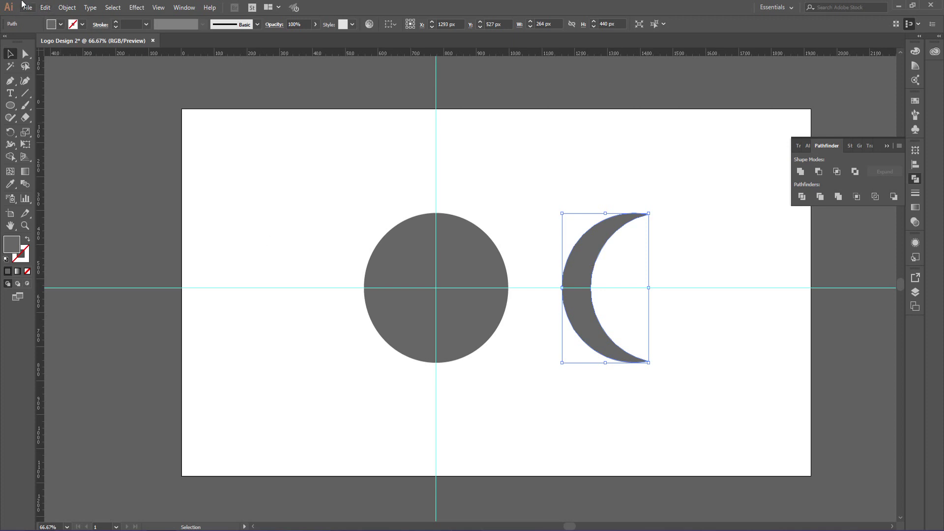
click(59, 24)
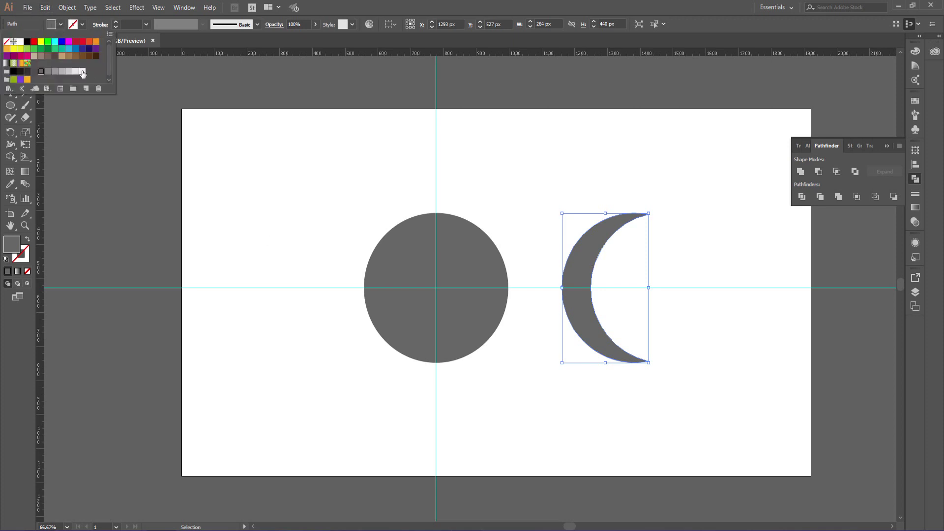
click(55, 72)
click(587, 271)
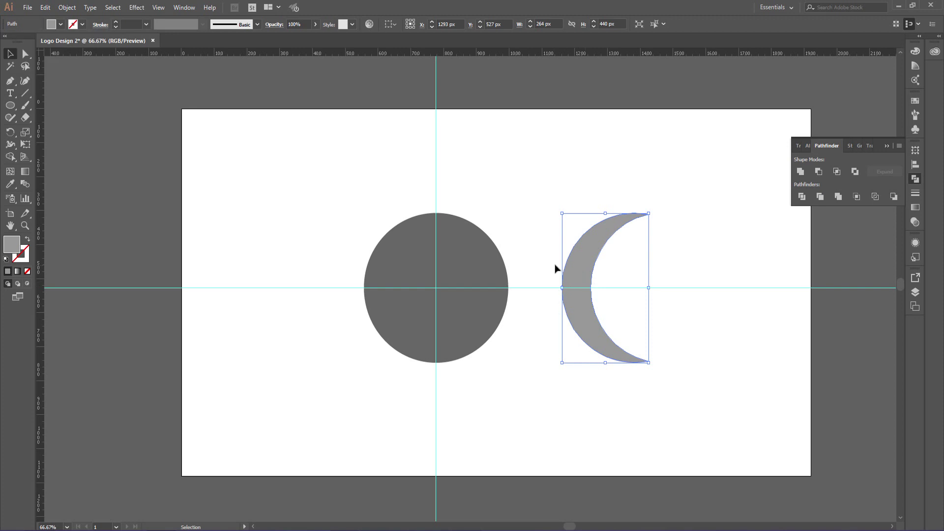
- Move the crescent against the dark circle's left edge and paste a copy in front
drag(570, 265, 383, 266)
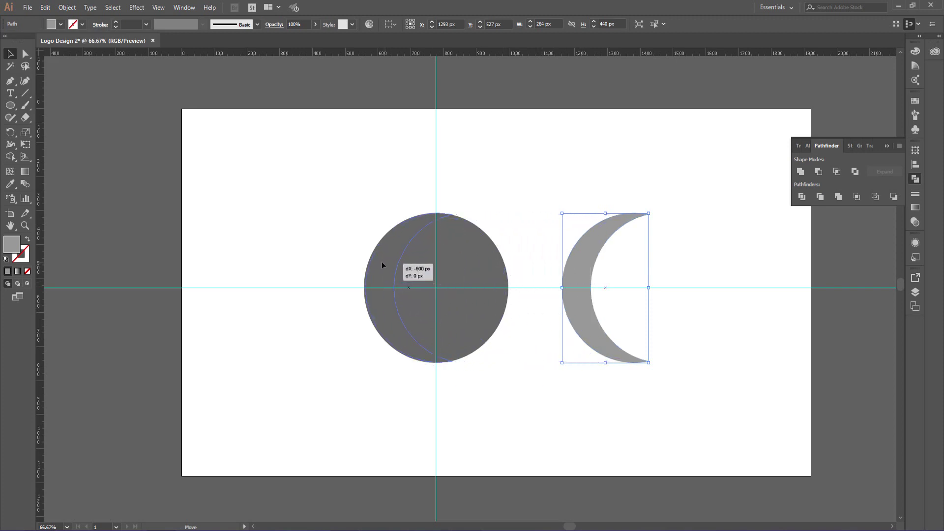
drag(382, 265, 382, 266)
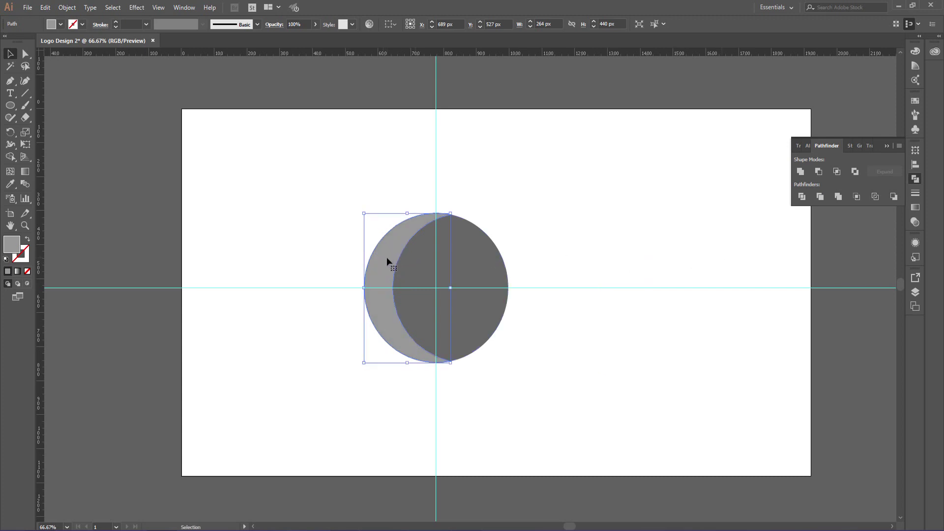
click(45, 8)
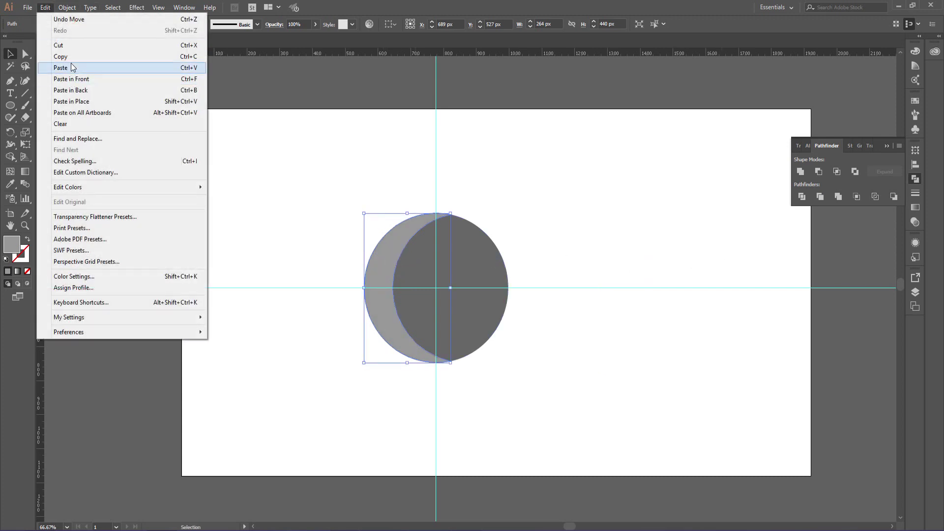
key(Escape)
click(45, 8)
click(64, 79)
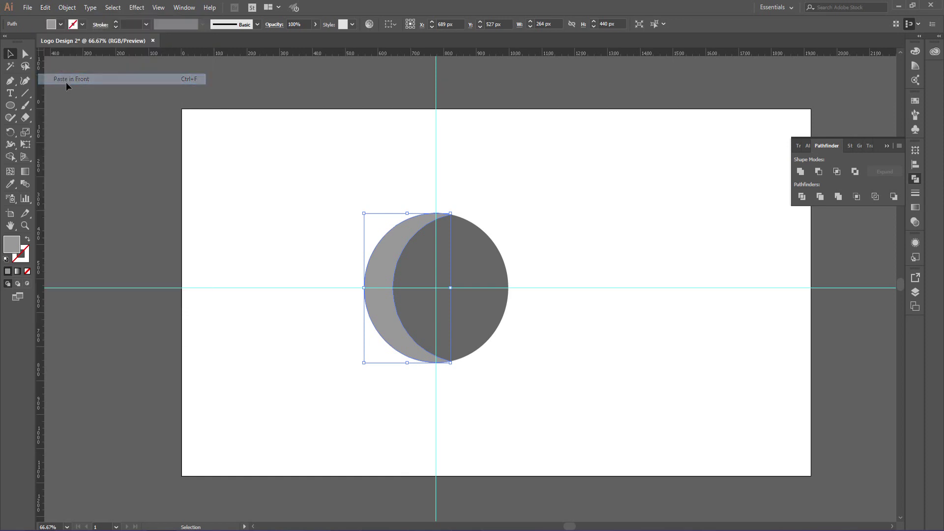
- Rotate the crescent copy 90° and move it along the circle's bottom edge
right_click(387, 331)
mouse_move(417, 258)
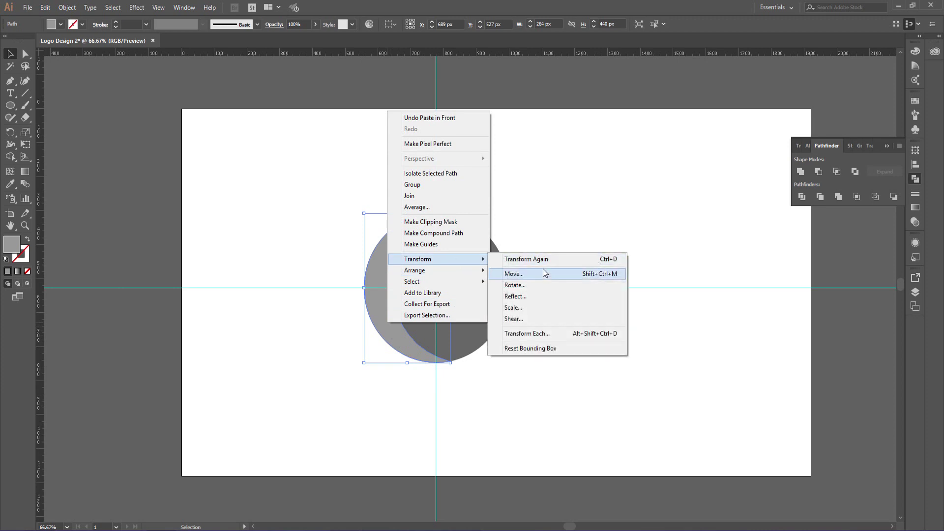
click(538, 286)
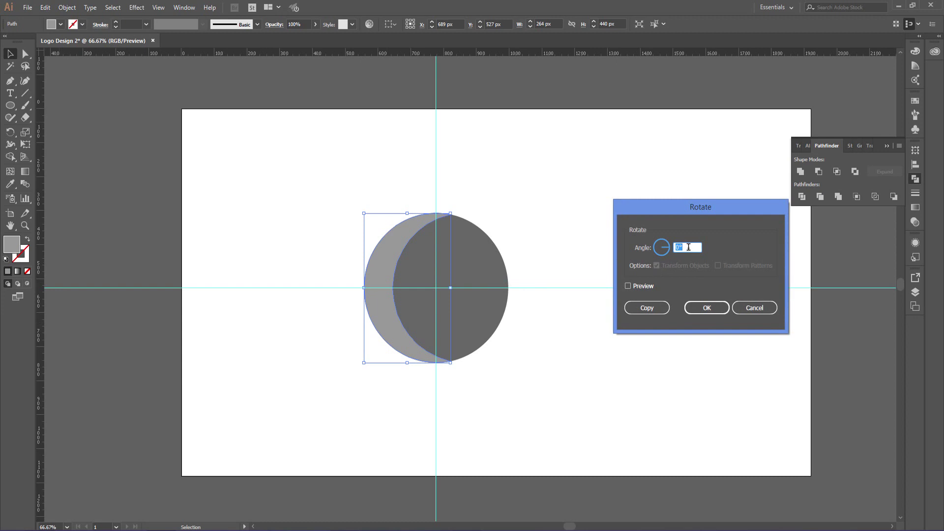
text(1)
text(80)
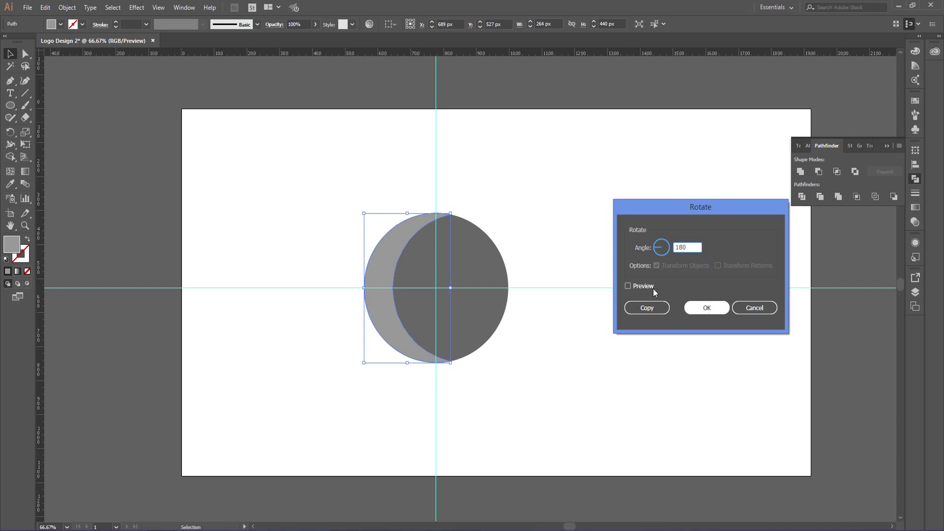
click(628, 286)
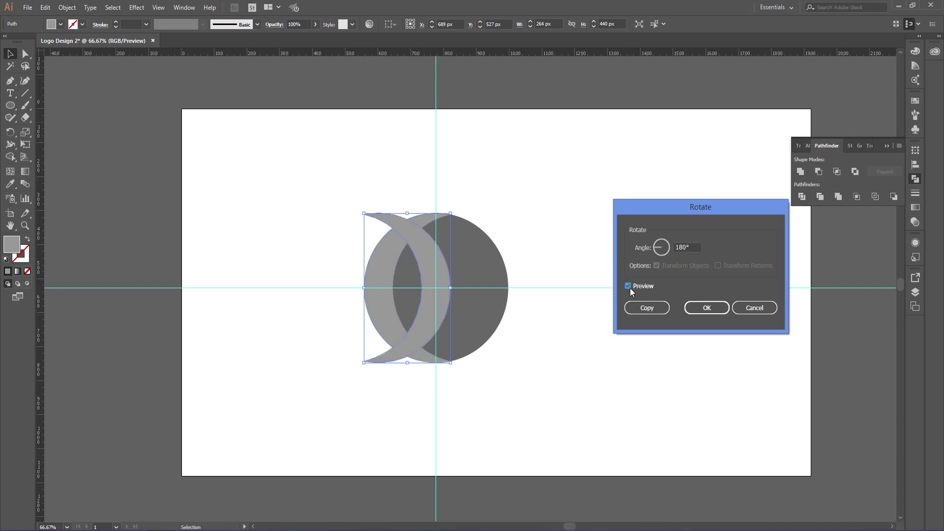
click(674, 247)
text(90)
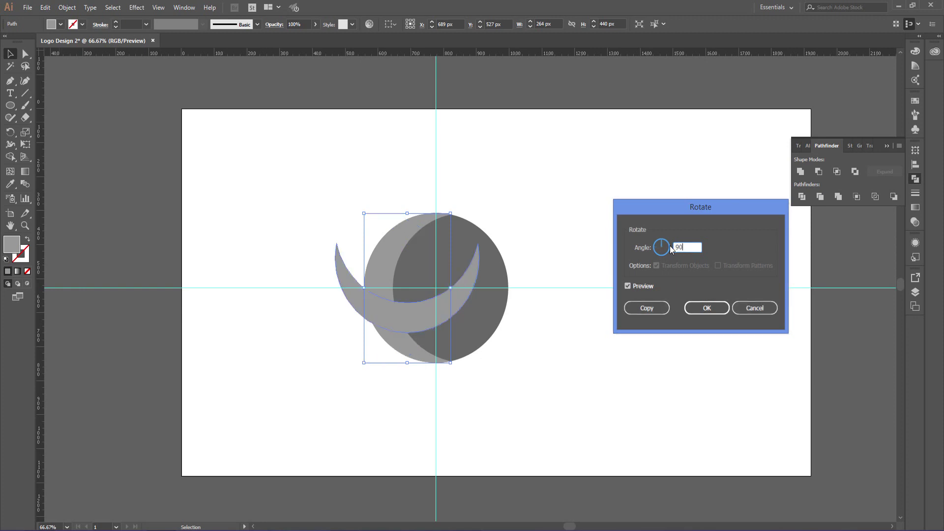
key(Return)
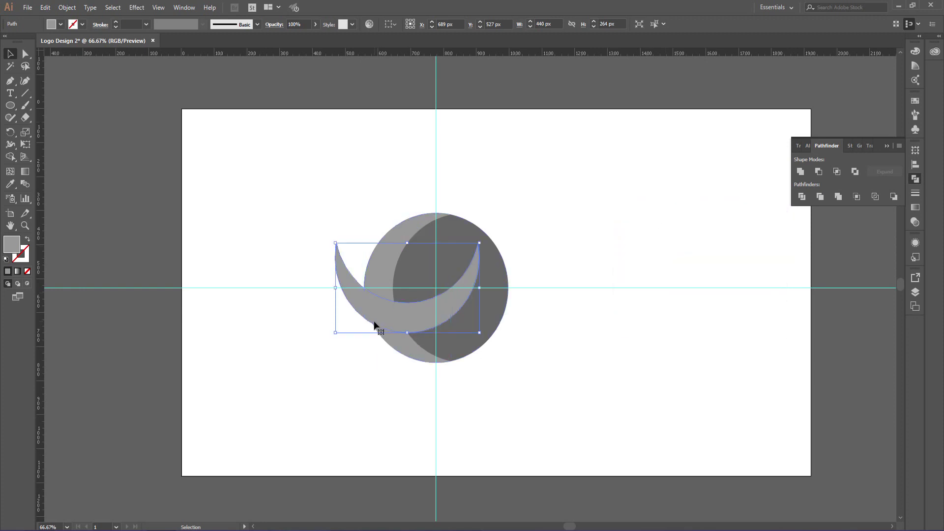
drag(410, 314, 438, 343)
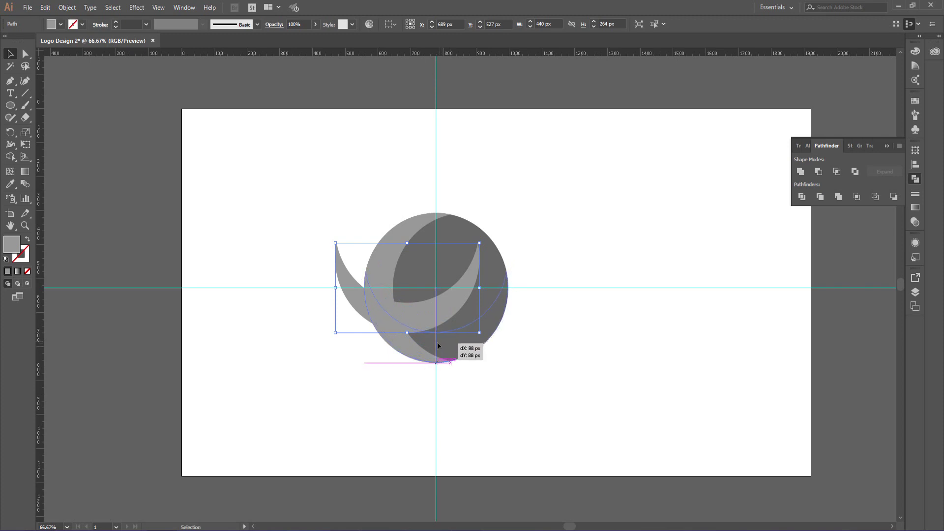
drag(438, 345, 438, 345)
click(60, 28)
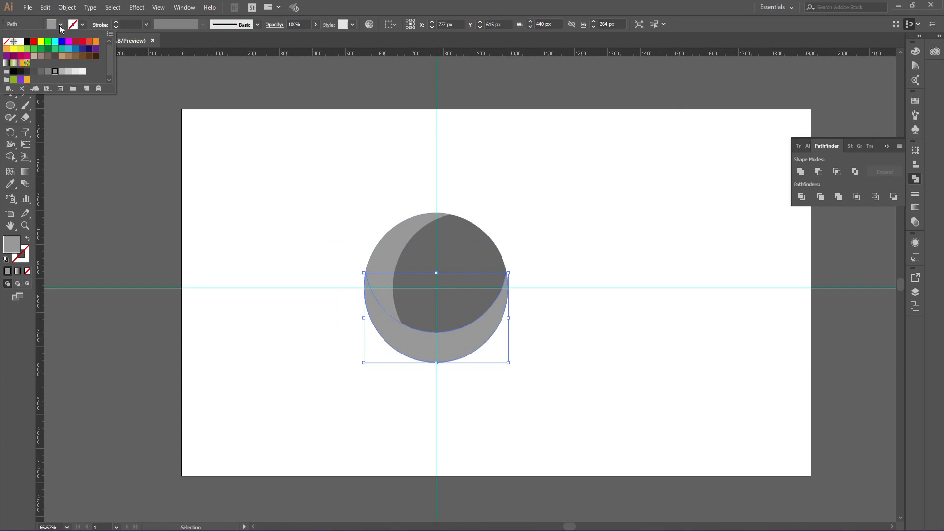
- Make the bottom crescent a paler grey and bring the left crescent to the front
click(62, 71)
click(284, 172)
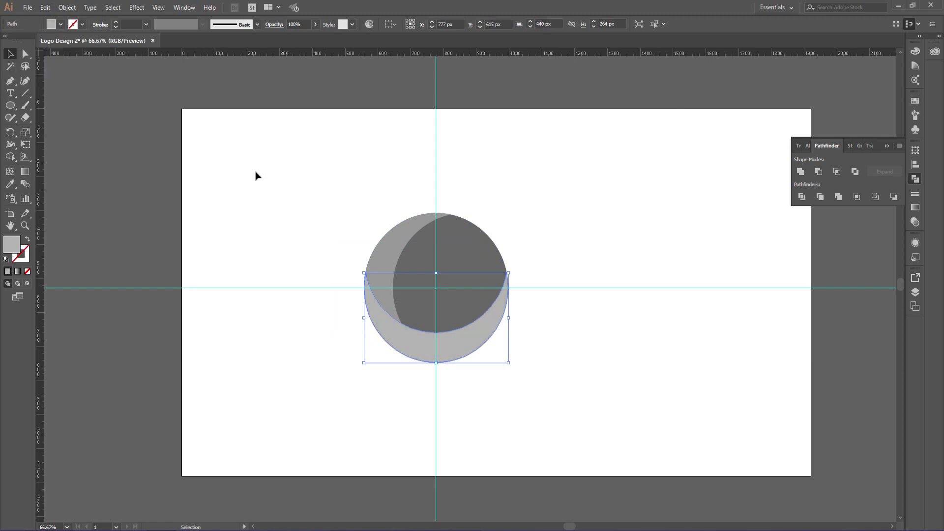
click(390, 255)
right_click(391, 259)
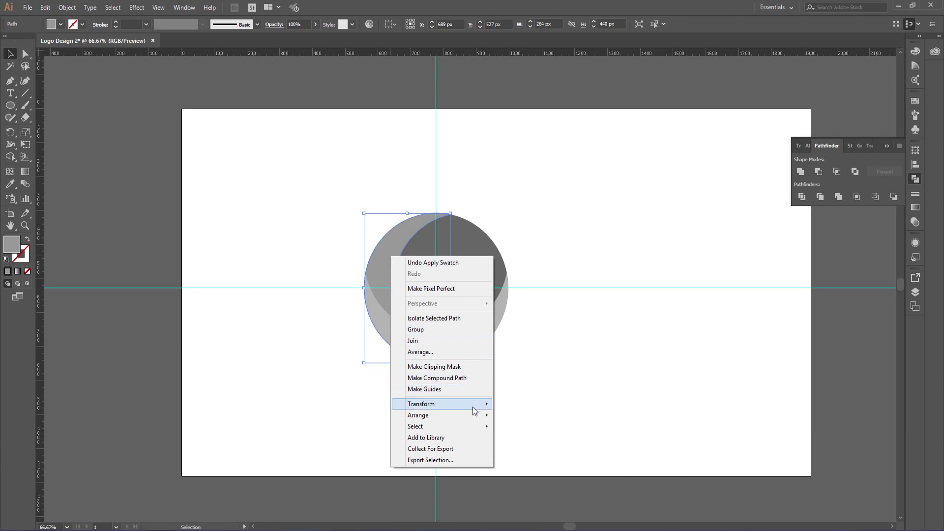
mouse_move(428, 415)
click(526, 416)
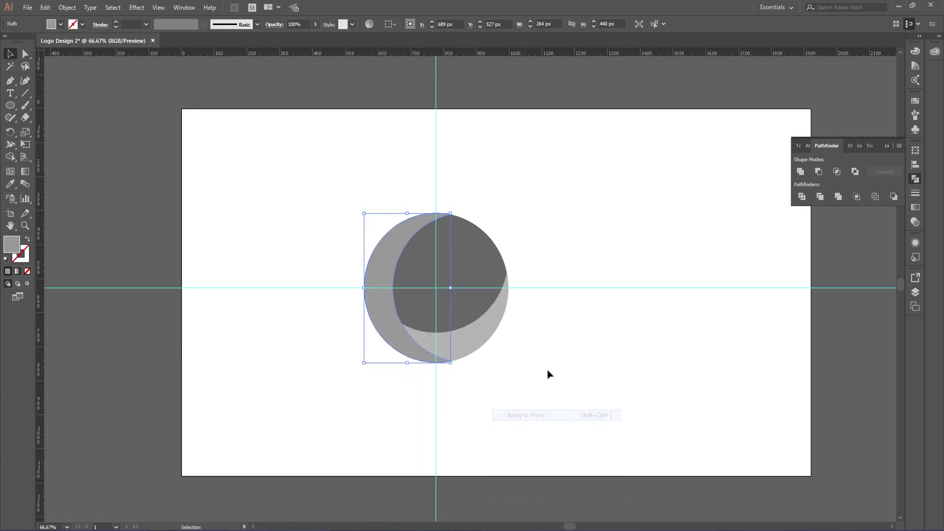
- Trim the circle with the left crescent using Pathfinder Trim and ungroup the pieces
click(541, 364)
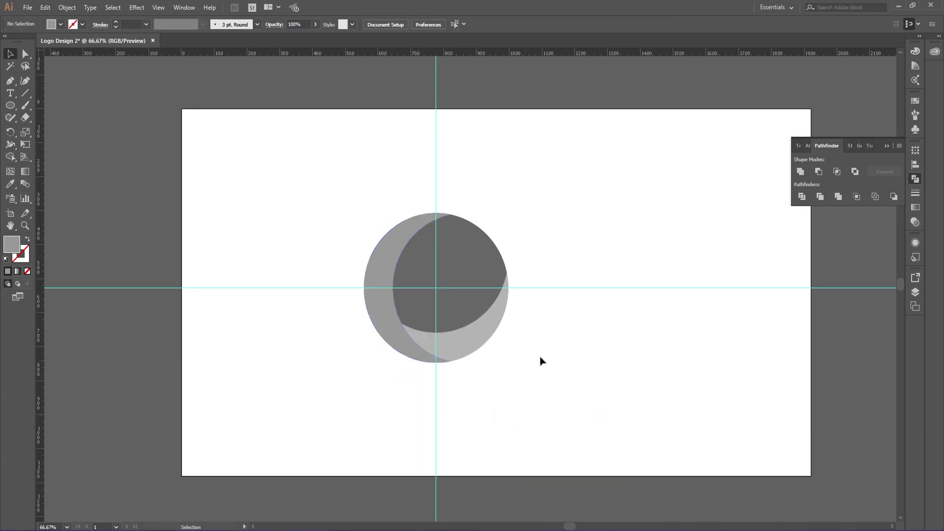
click(392, 328)
shift+click(479, 333)
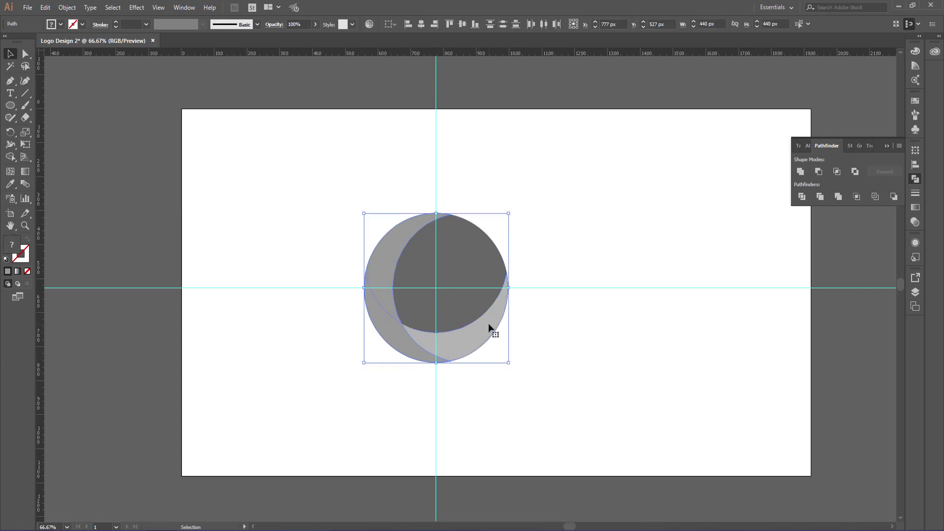
click(818, 196)
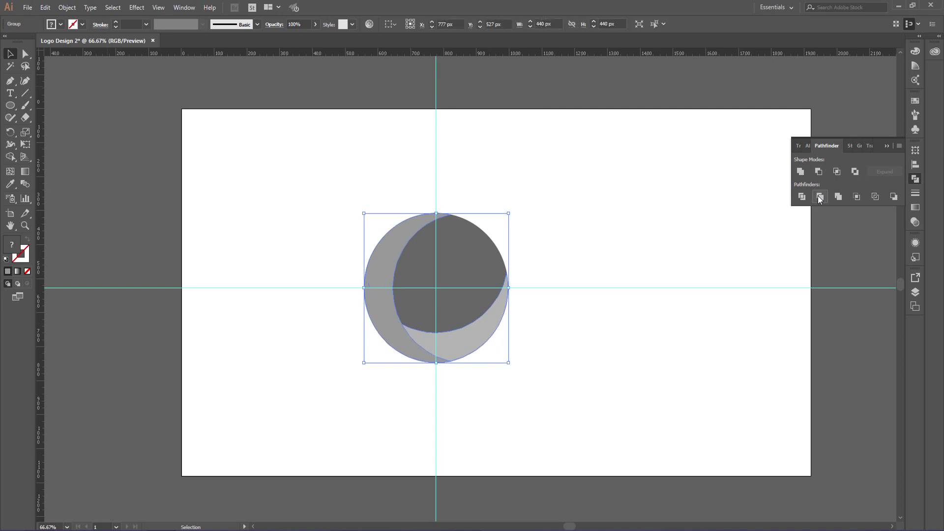
right_click(384, 324)
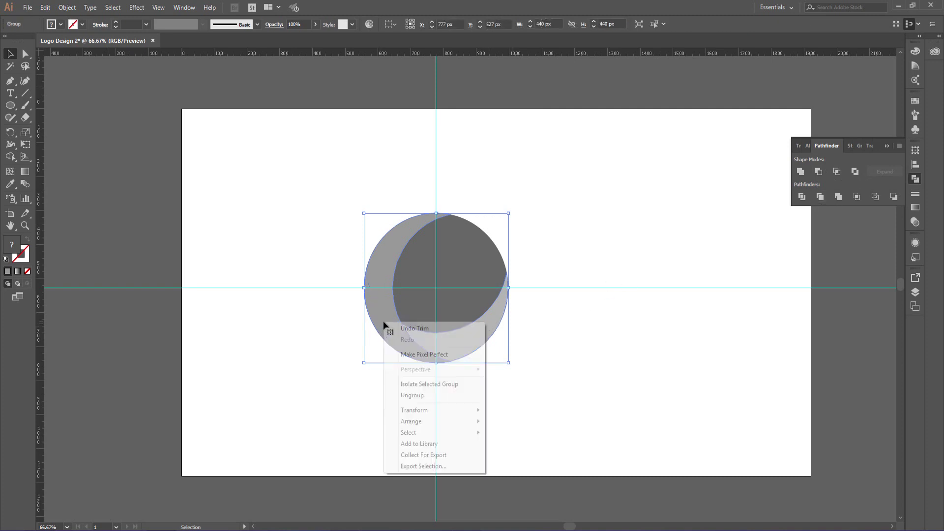
click(438, 396)
click(467, 352)
click(396, 246)
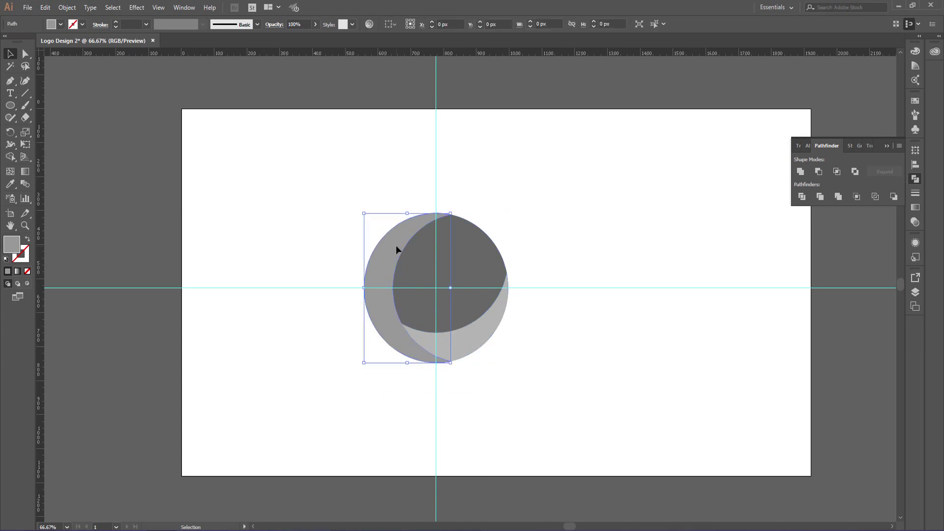
- Paste a copy of the left crescent in front and fill it yellow
click(44, 7)
key(Escape)
click(45, 8)
click(54, 57)
click(45, 7)
click(73, 79)
click(61, 25)
click(41, 42)
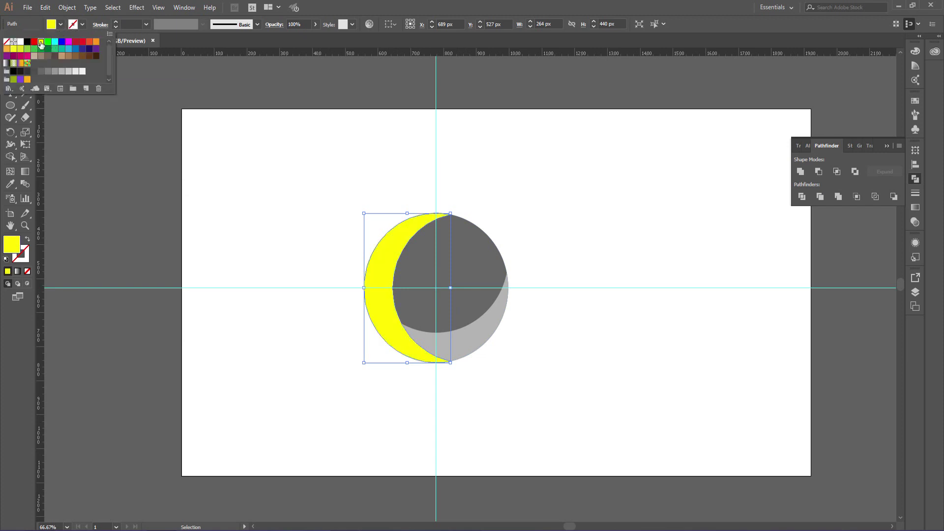
click(394, 251)
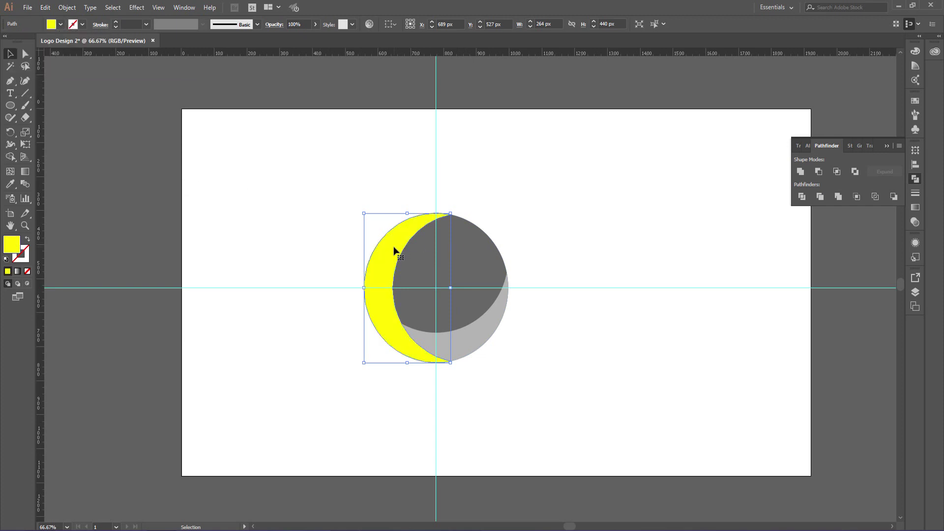
- Reflect the yellow crescent vertically and move it against the circle's right edge
right_click(374, 267)
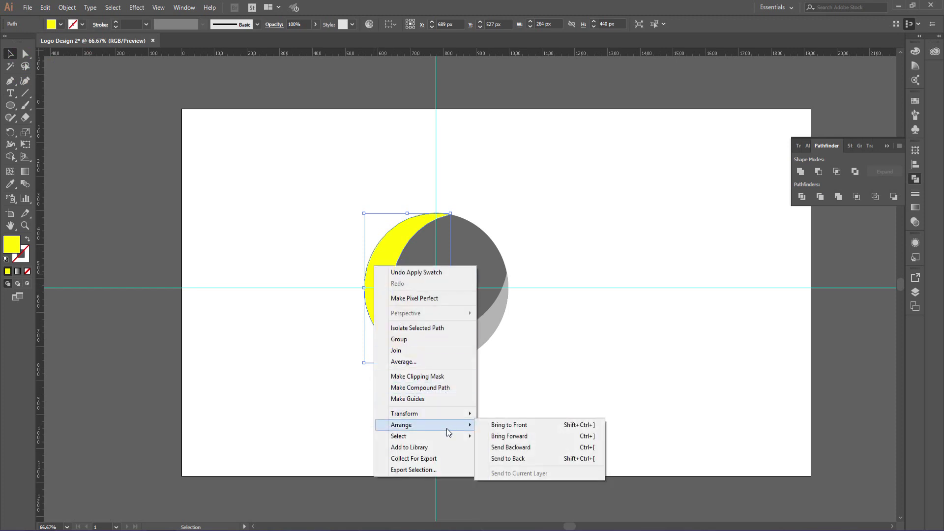
mouse_move(404, 413)
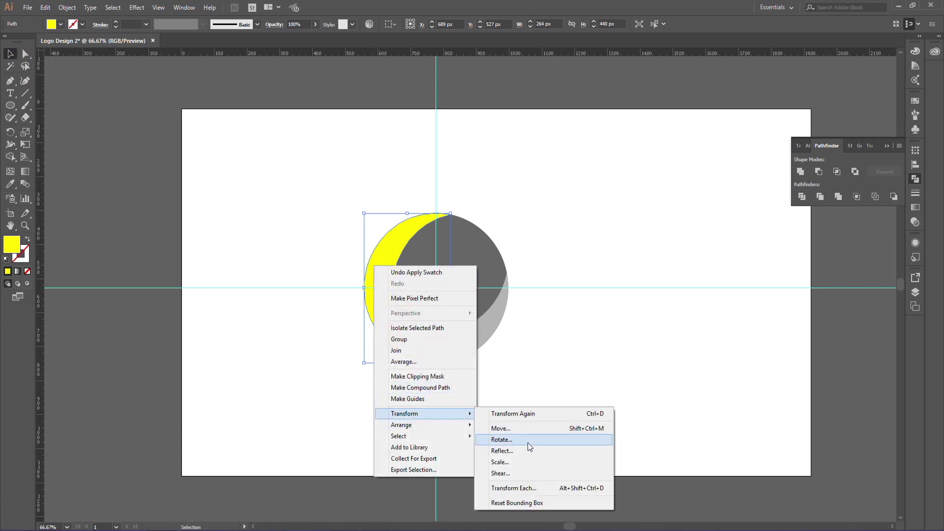
click(524, 449)
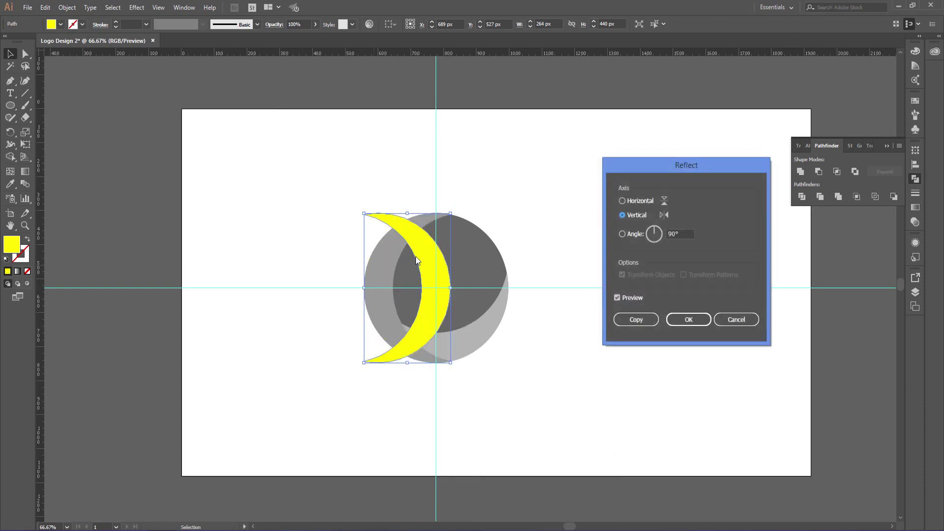
click(698, 323)
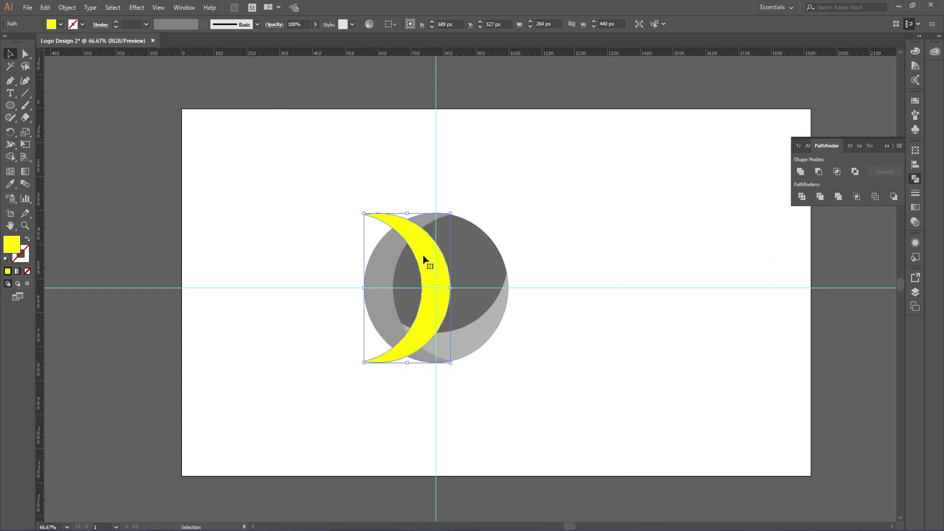
drag(452, 255, 482, 258)
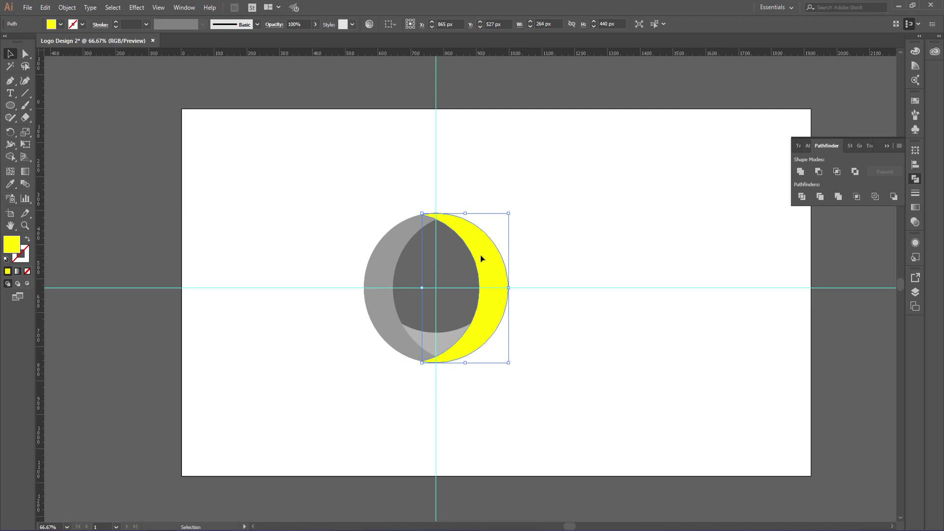
click(590, 334)
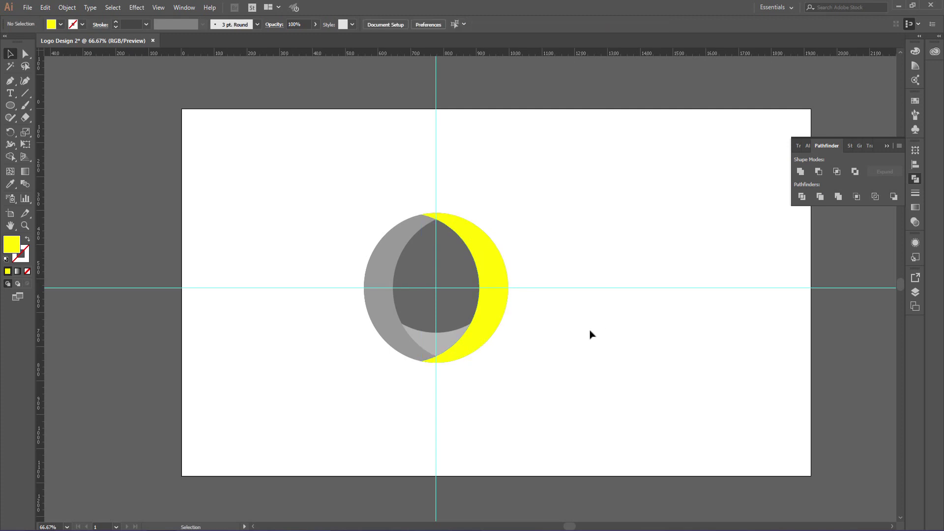
- Bring the light-grey lower shape to the front and trim the yellow crescent with it
right_click(446, 333)
mouse_move(487, 270)
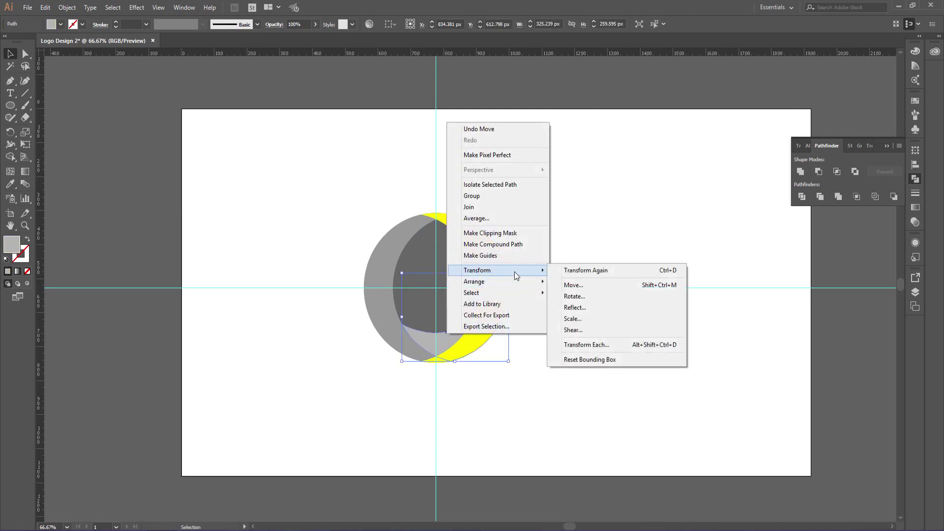
click(602, 282)
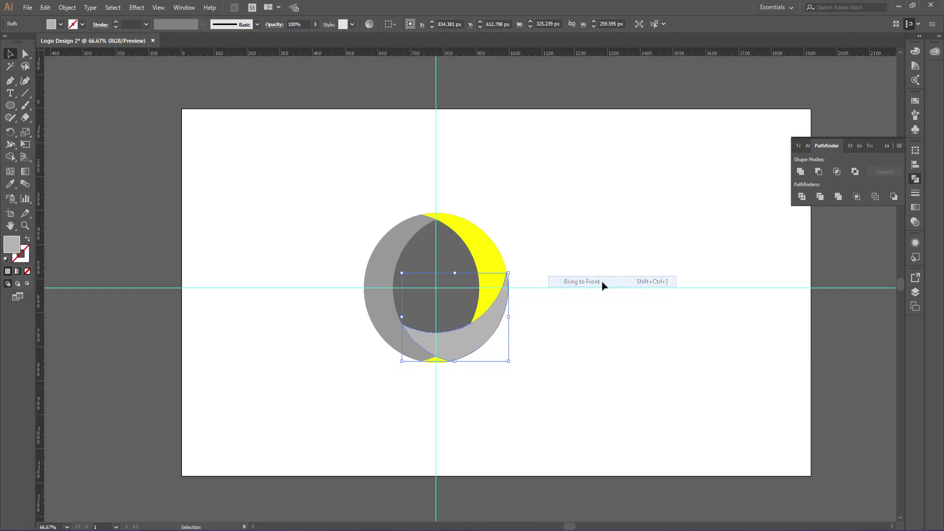
click(623, 354)
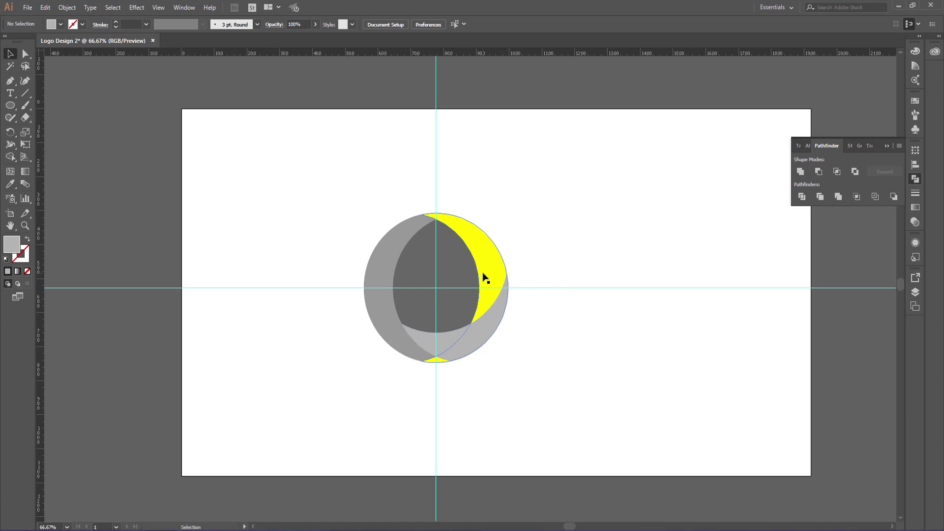
click(487, 320)
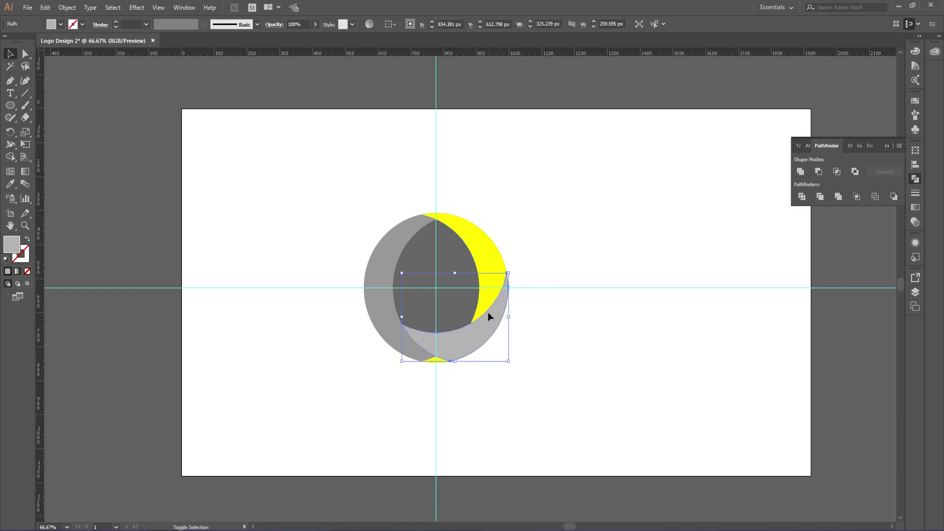
shift+click(488, 254)
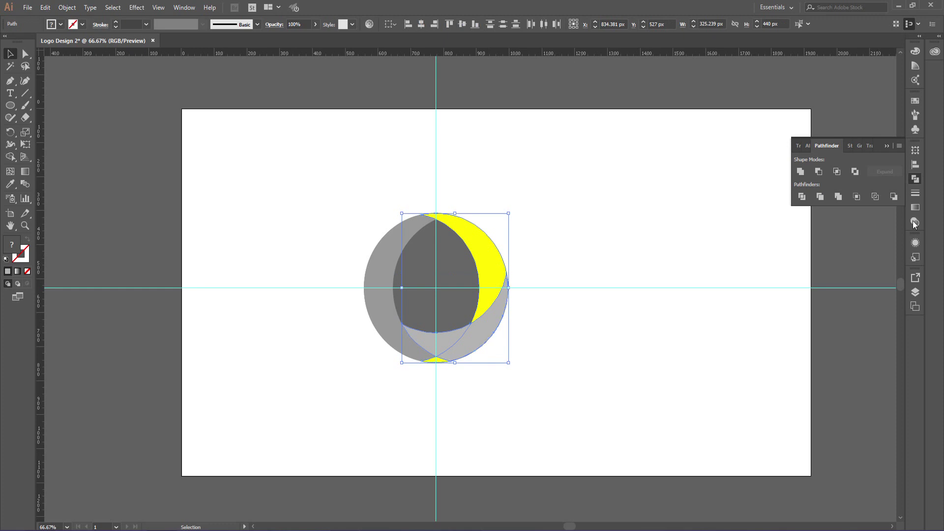
click(821, 200)
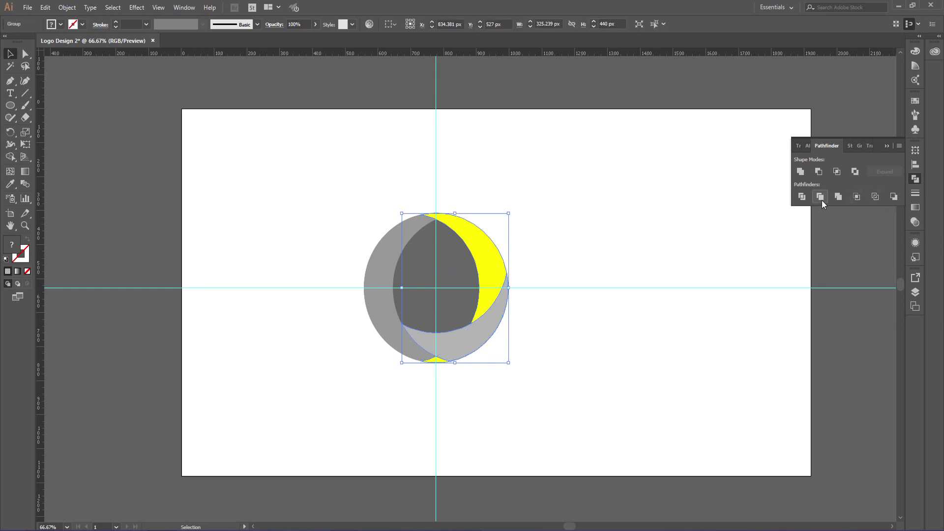
- Ungroup the trimmed shapes and delete the small yellow sliver at the bottom
right_click(490, 315)
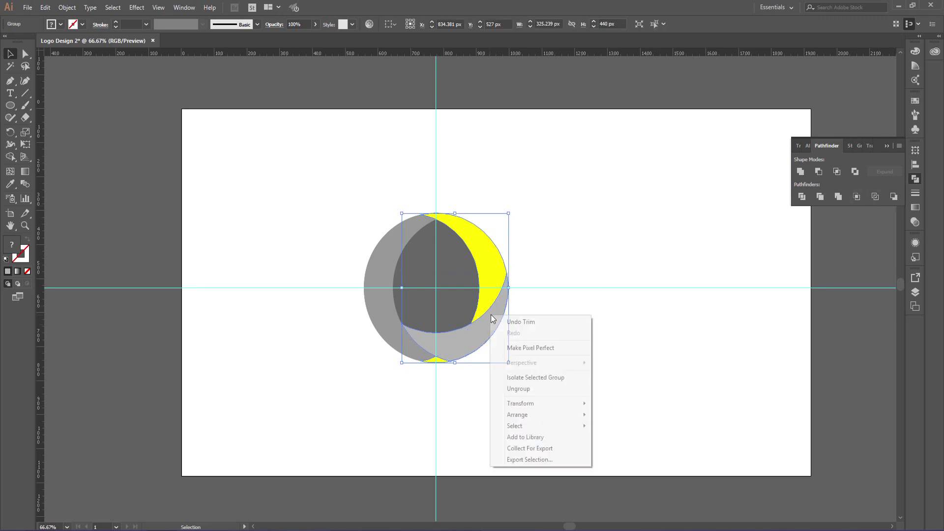
click(536, 392)
click(620, 349)
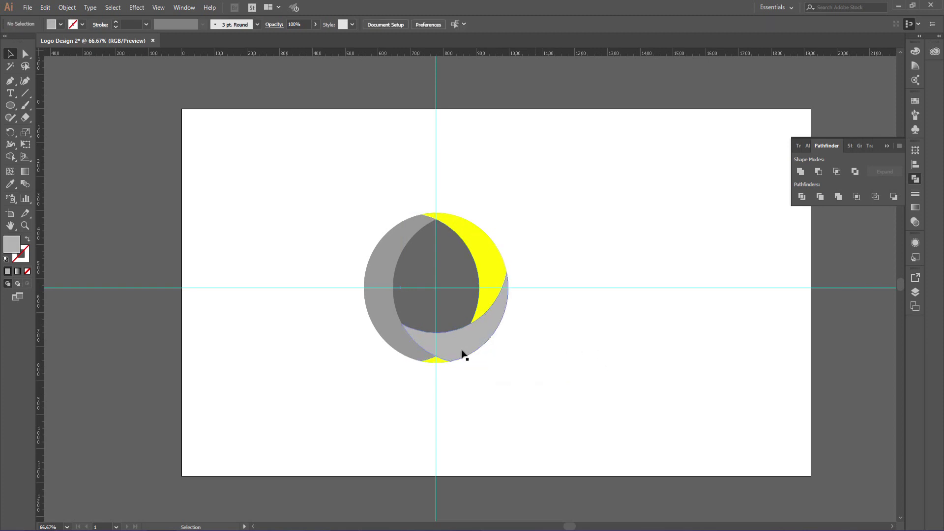
click(438, 362)
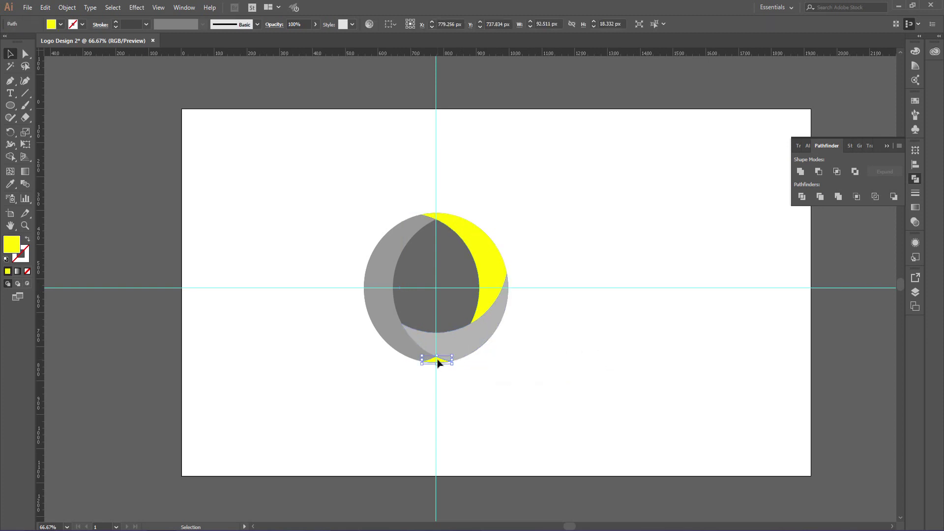
key(Delete)
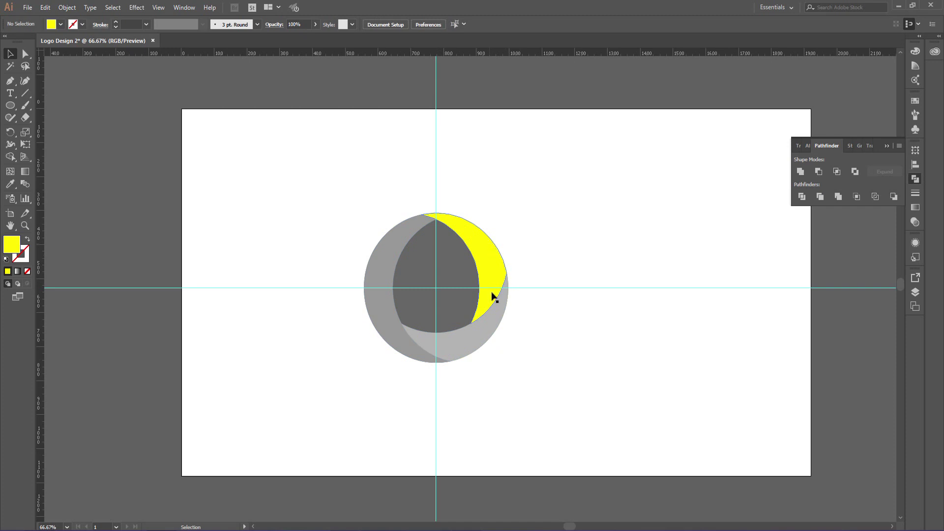
click(390, 260)
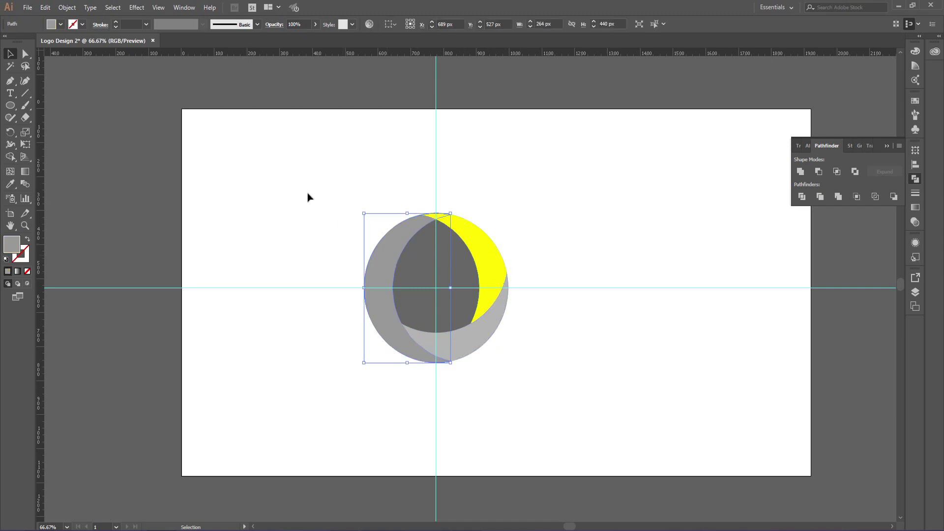
- Paste a copy of the grey left crescent in front and fill it blue
click(45, 7)
click(72, 58)
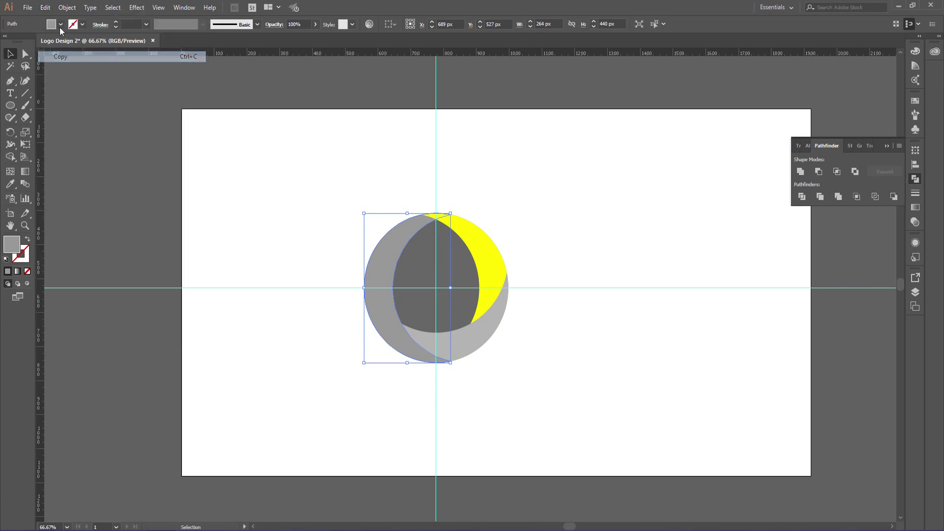
click(45, 7)
click(67, 80)
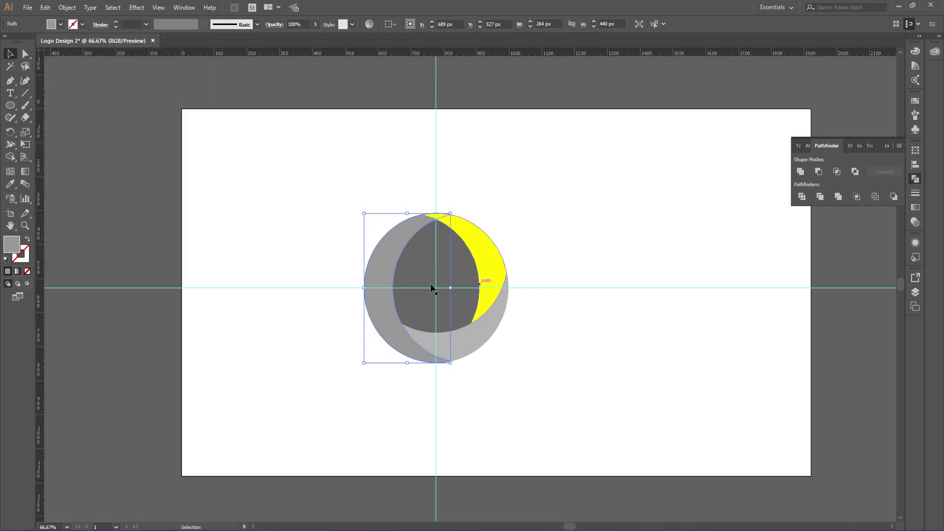
click(60, 24)
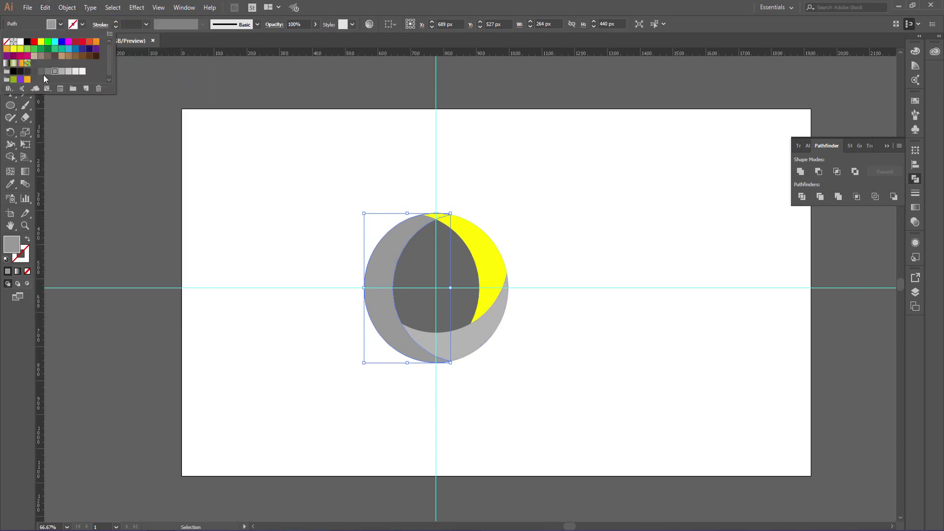
click(69, 49)
- Rotate the blue crescent copy 180° with the Rotate dialog
right_click(381, 268)
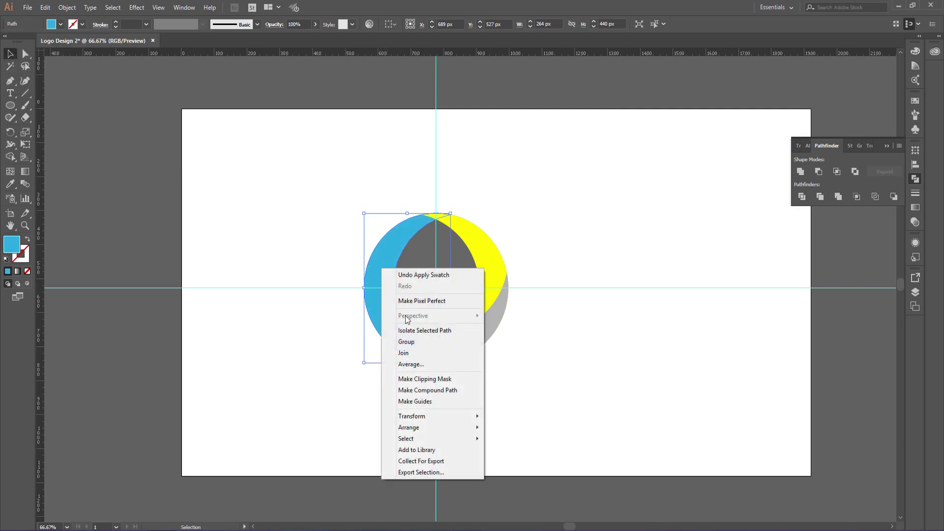
mouse_move(411, 416)
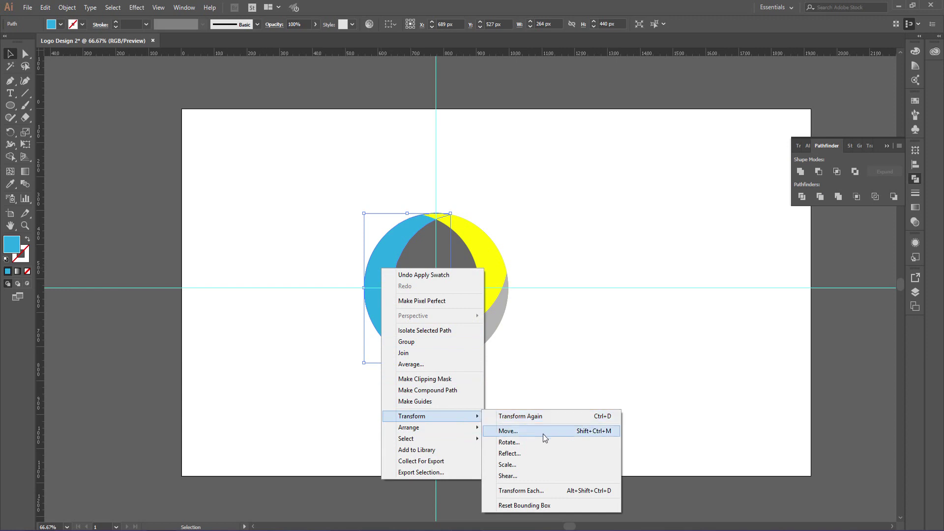
click(543, 442)
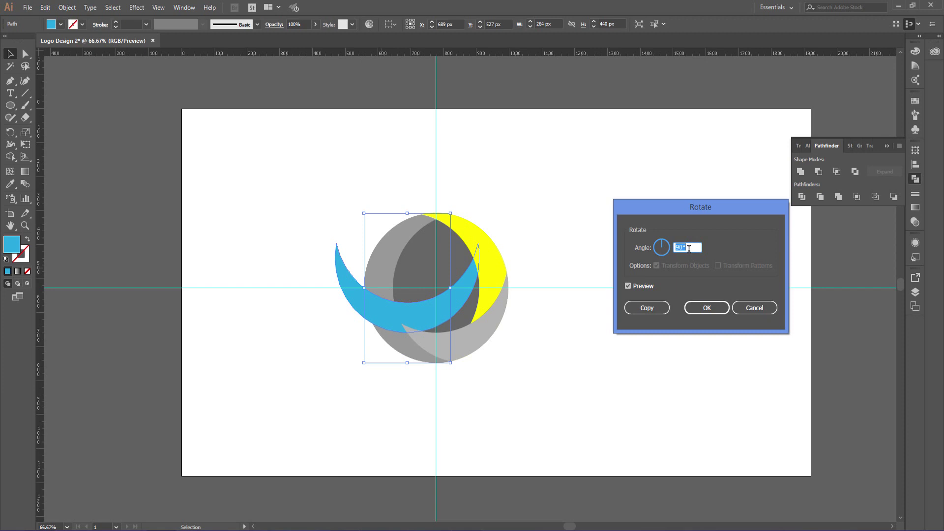
text(180)
click(706, 308)
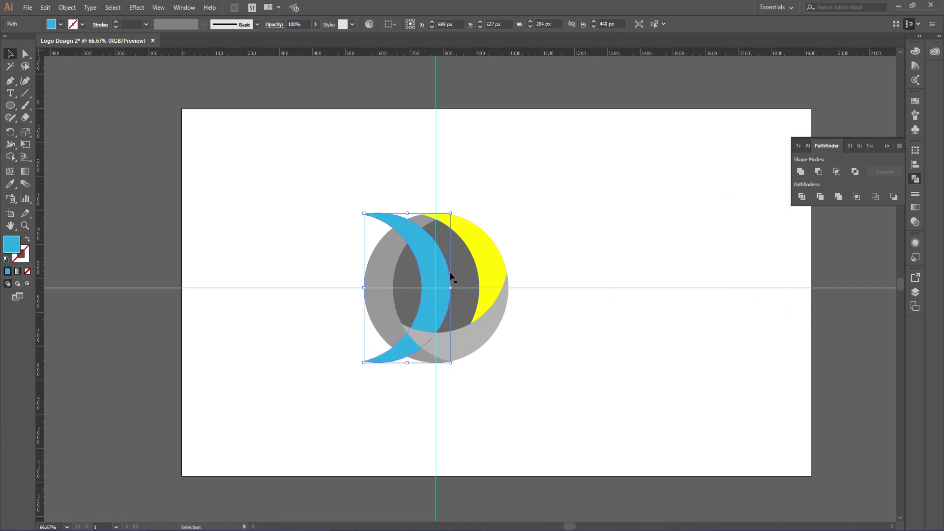
- Rotate the blue crescent 270°, then a further 180° using Preview
right_click(419, 250)
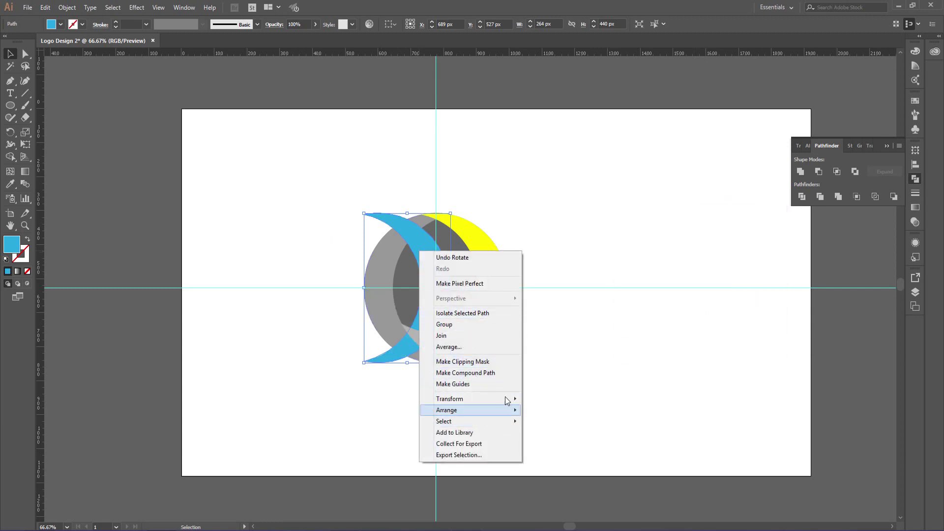
mouse_move(450, 398)
click(568, 424)
text(270)
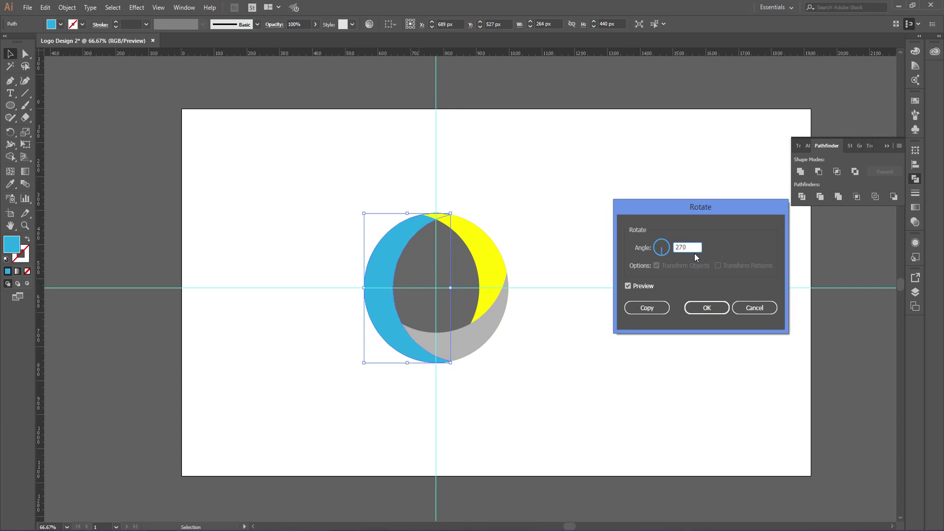
key(Return)
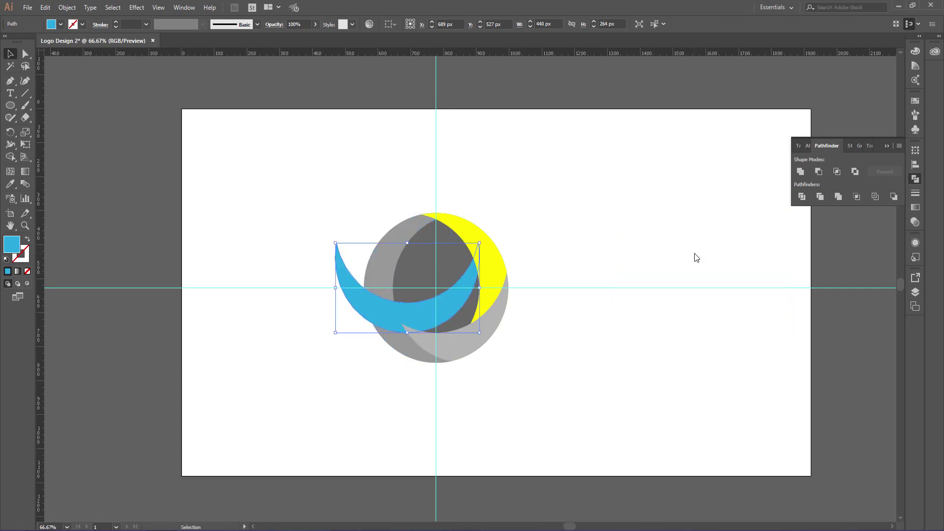
right_click(367, 298)
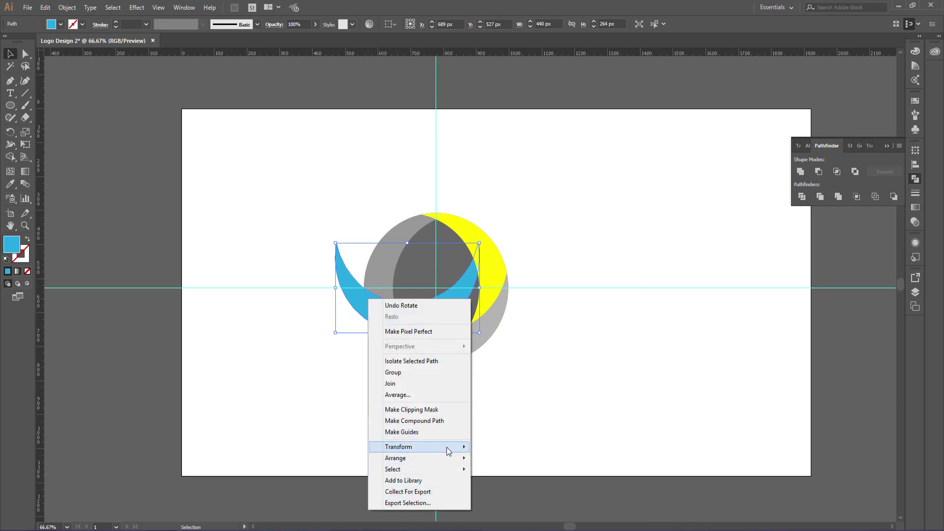
mouse_move(398, 446)
click(516, 473)
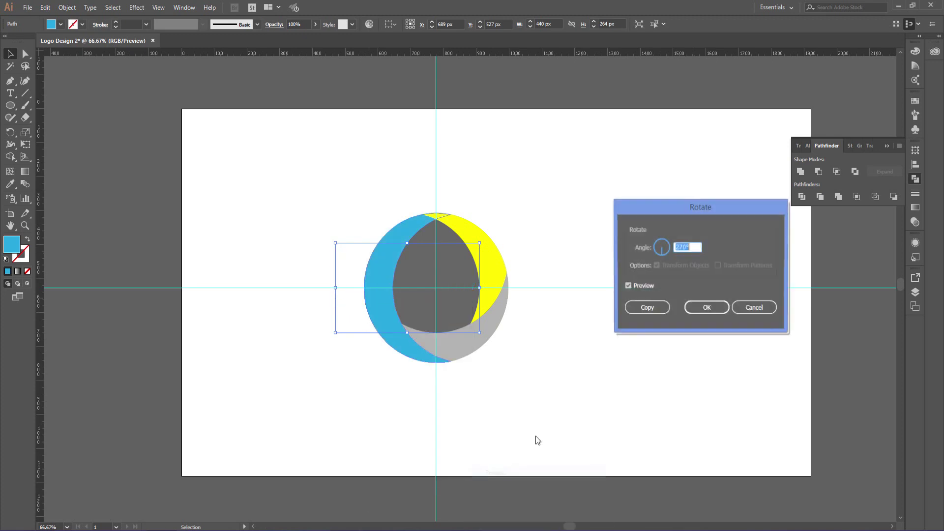
click(627, 286)
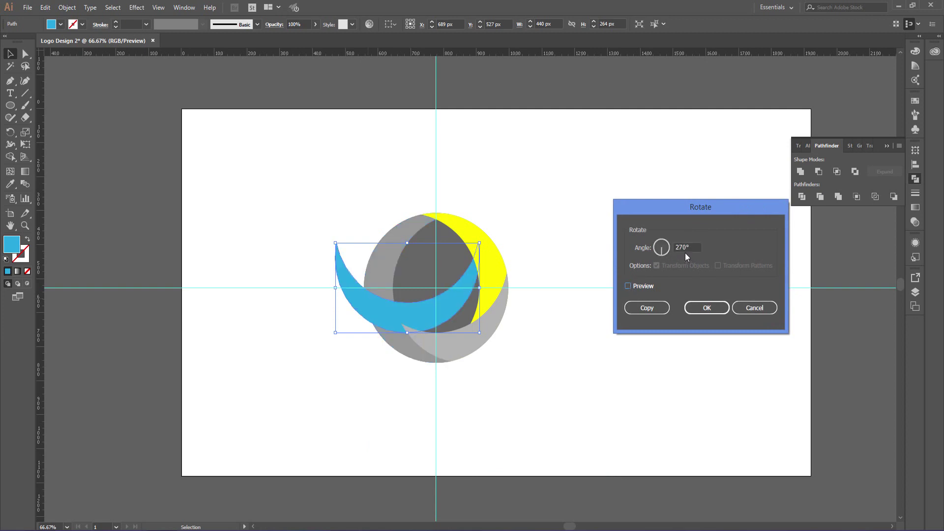
key(Tab)
click(628, 286)
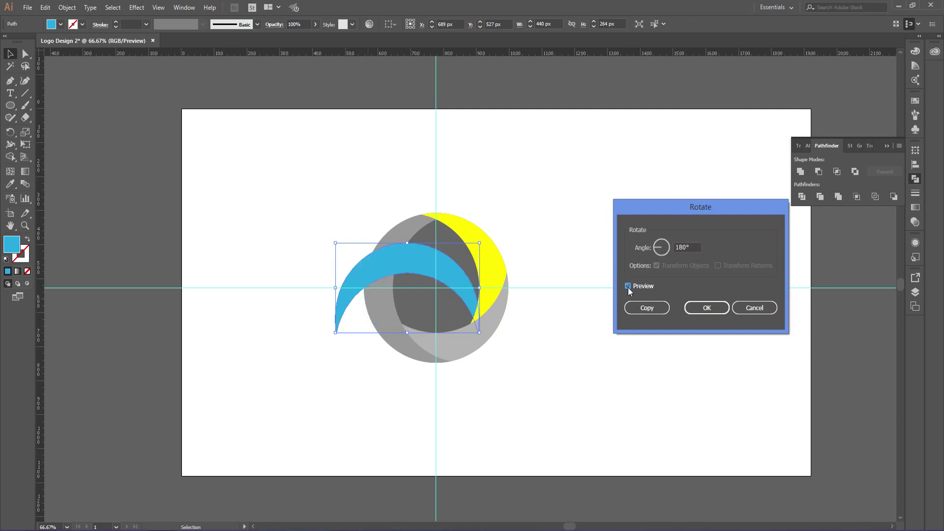
click(706, 307)
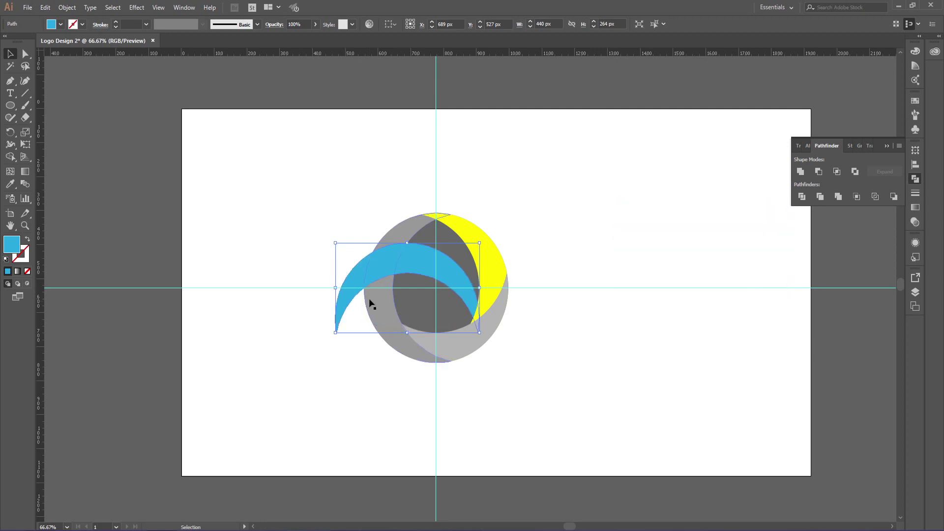
- Move the blue crescent to the circle's top-left edge and select the yellow crescent
drag(378, 264, 396, 235)
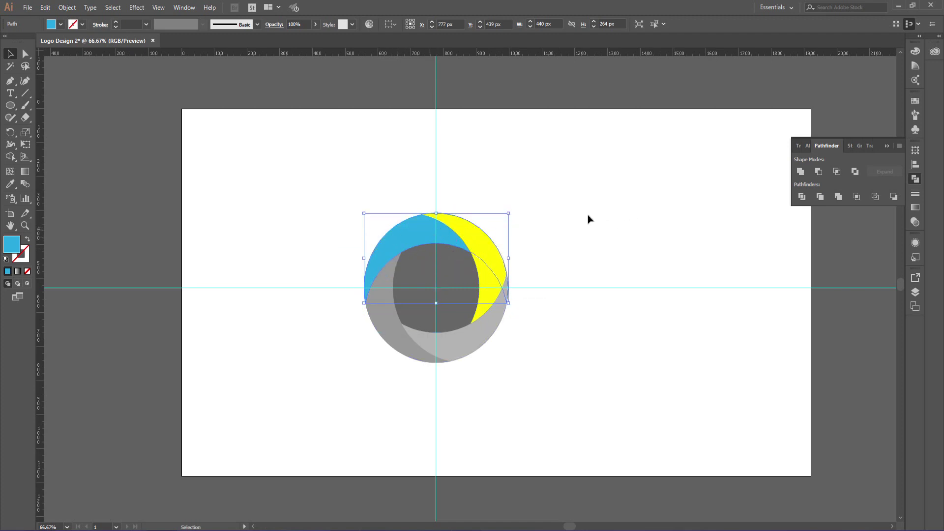
click(516, 234)
click(475, 240)
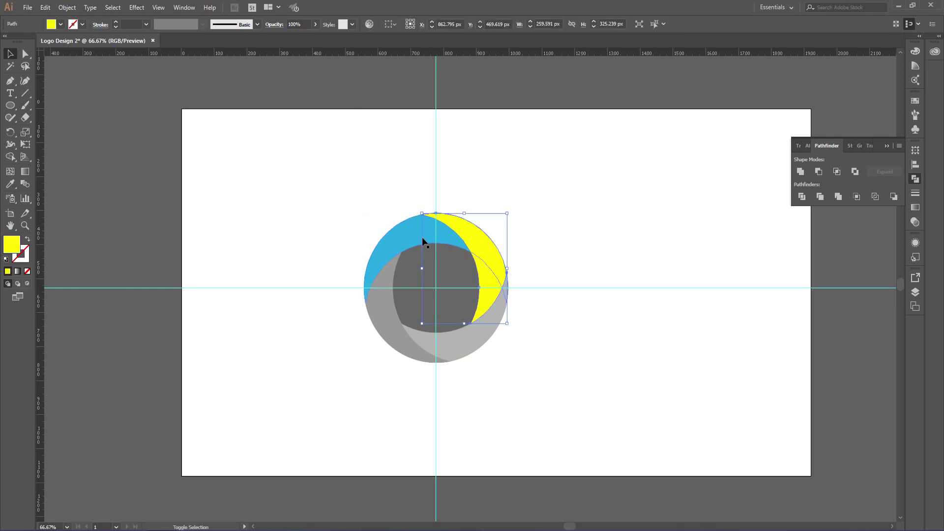
- Trim the overlapping yellow and blue crescents with Pathfinder and ungroup the result
shift+click(406, 241)
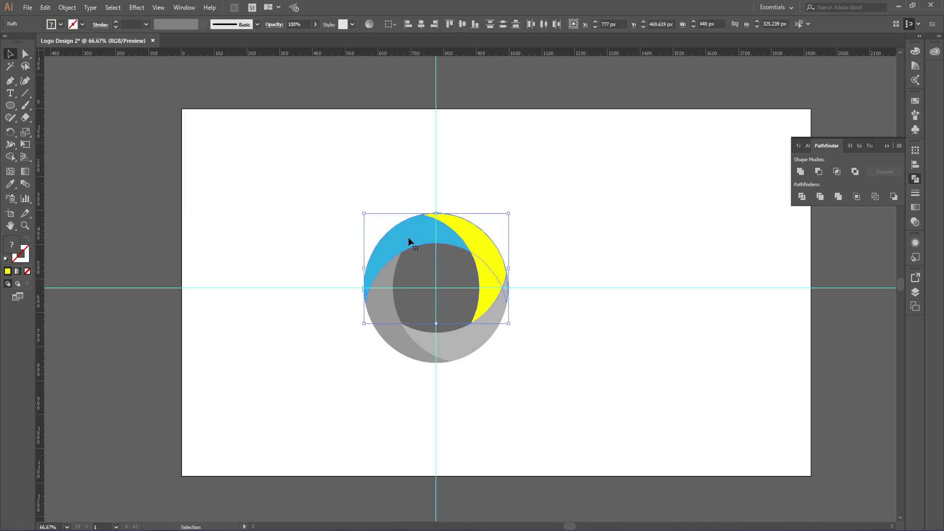
click(820, 197)
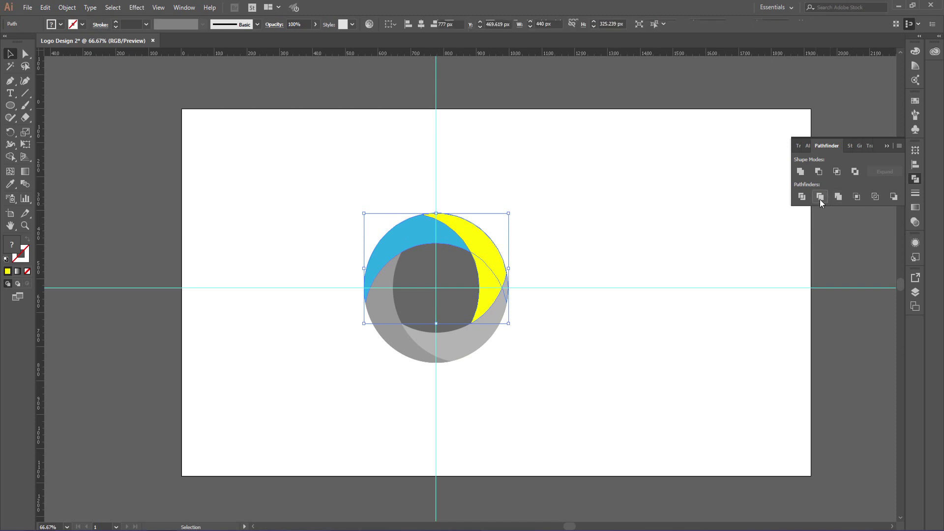
click(582, 221)
click(372, 268)
right_click(415, 235)
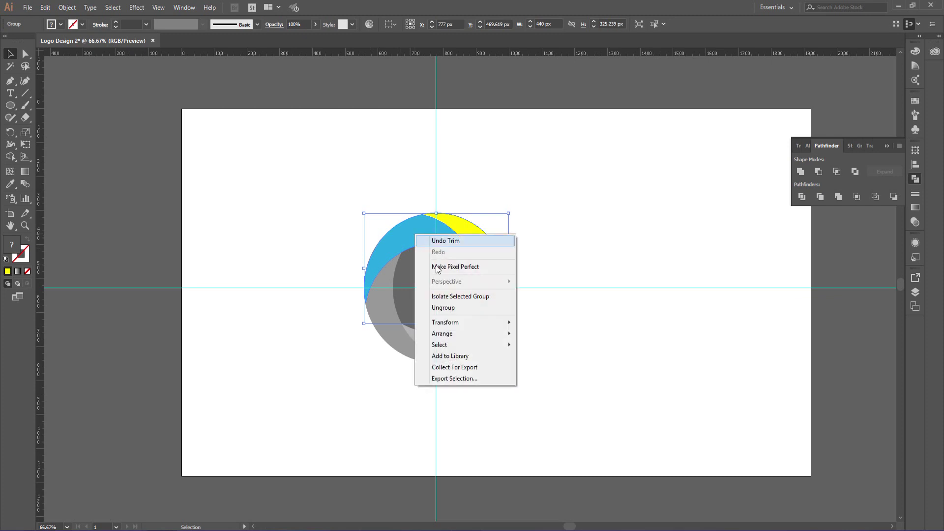
click(450, 308)
click(494, 228)
- Trim the blue crescent against the grey crescent and ungroup the pieces
click(396, 237)
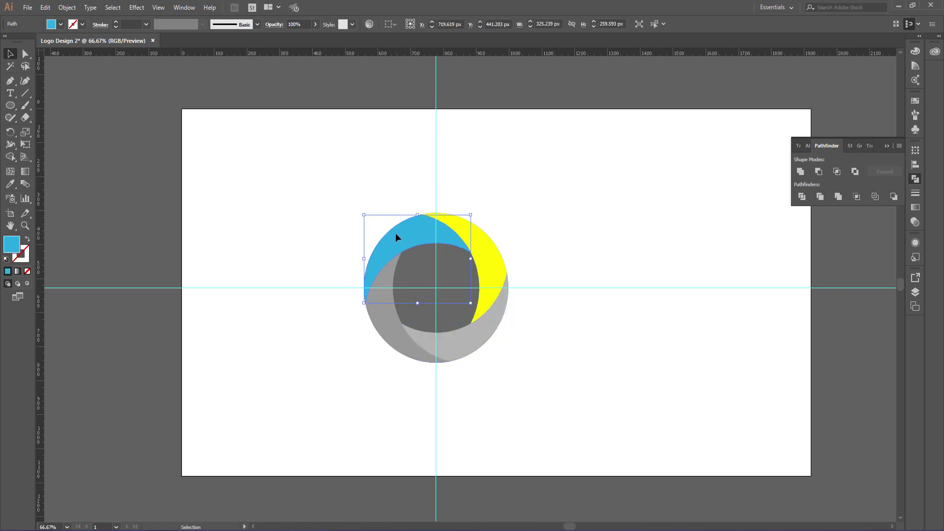
shift+click(391, 325)
click(824, 200)
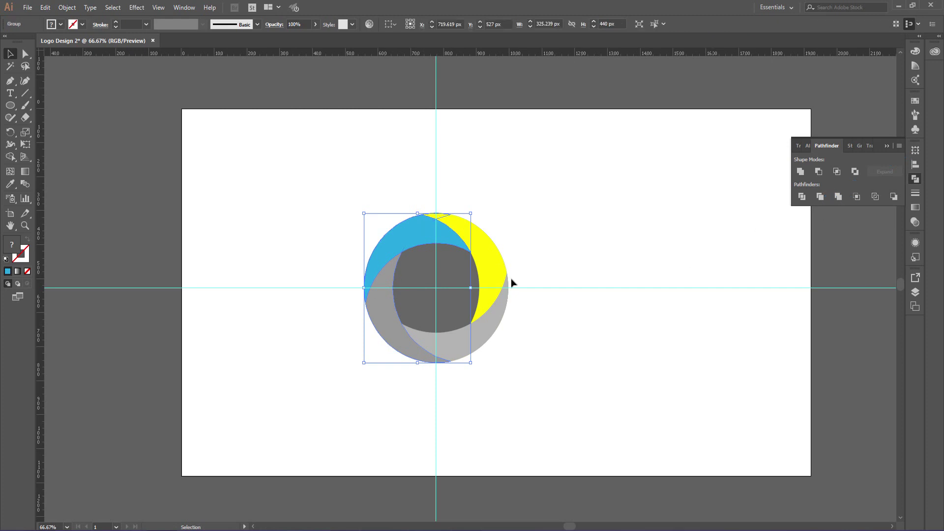
click(506, 221)
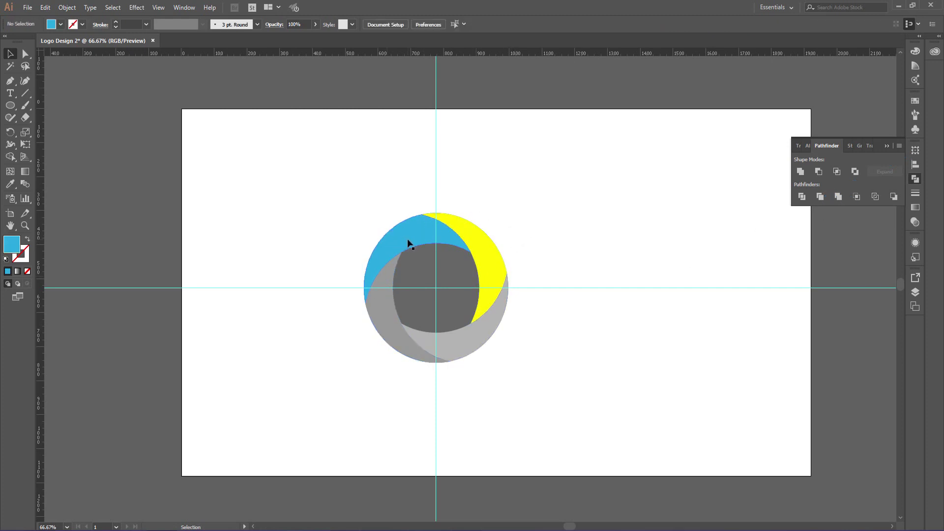
right_click(395, 239)
click(442, 312)
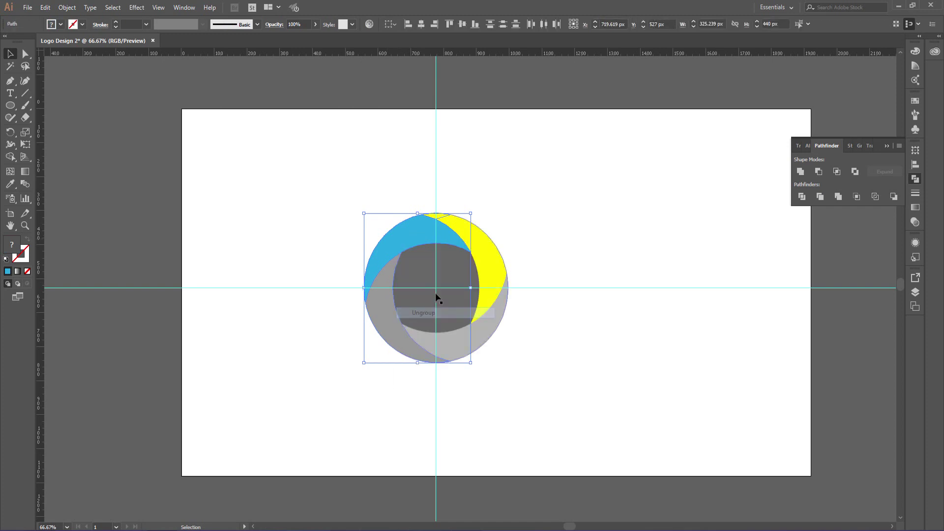
click(296, 245)
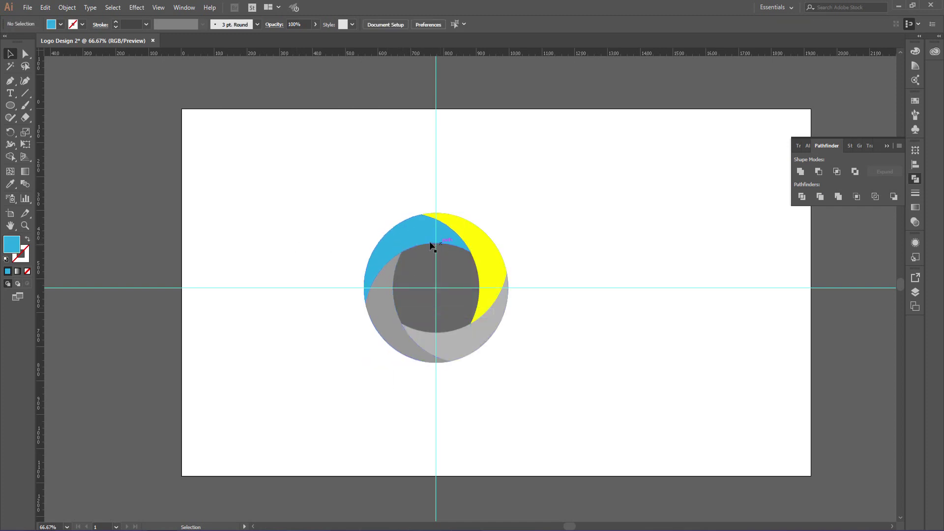
- Select the blue, both grey and yellow pieces together
click(394, 241)
shift+click(388, 319)
shift+click(473, 325)
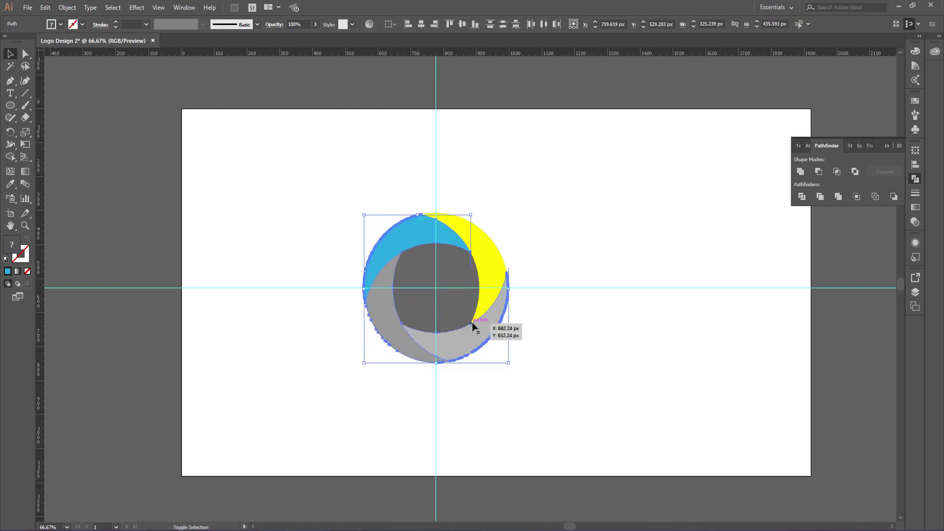
shift+click(482, 283)
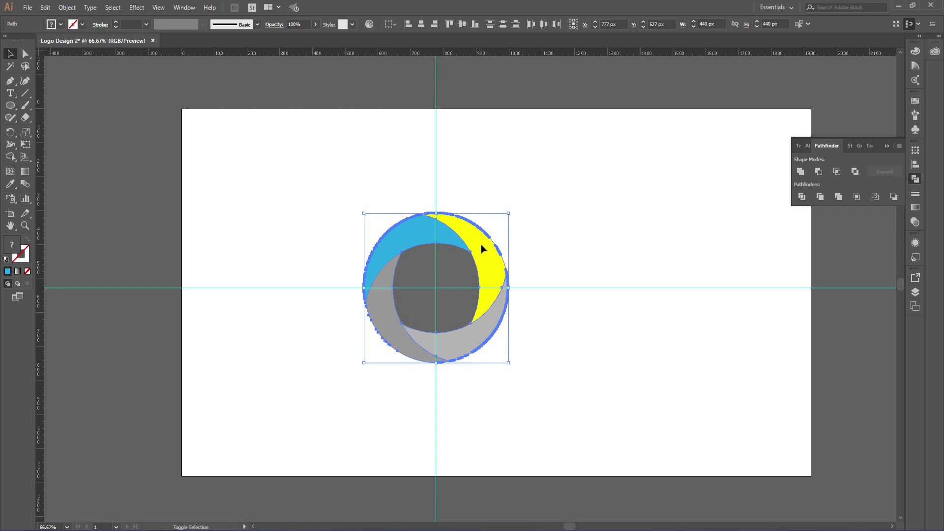
- Move the coloured pieces aside, delete the grey centre circle and guides, and recentre the ring
drag(447, 269, 317, 346)
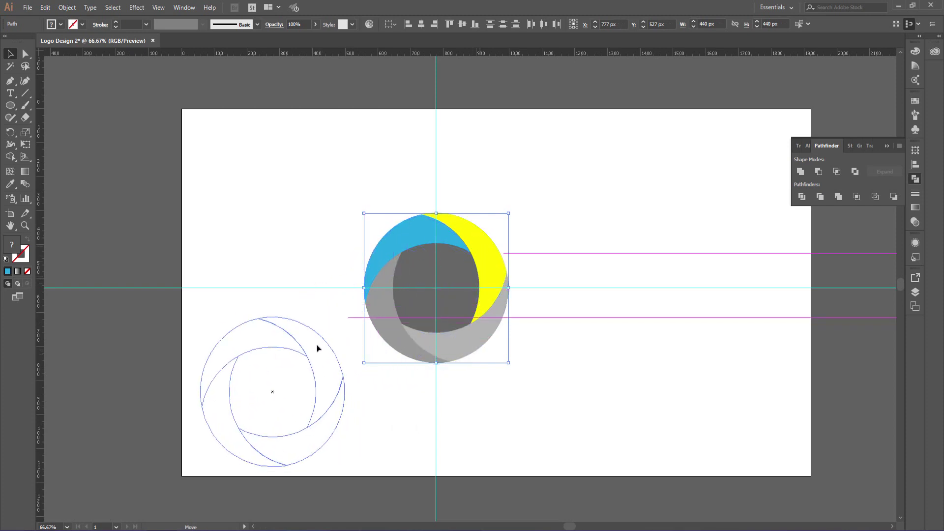
drag(363, 177, 559, 385)
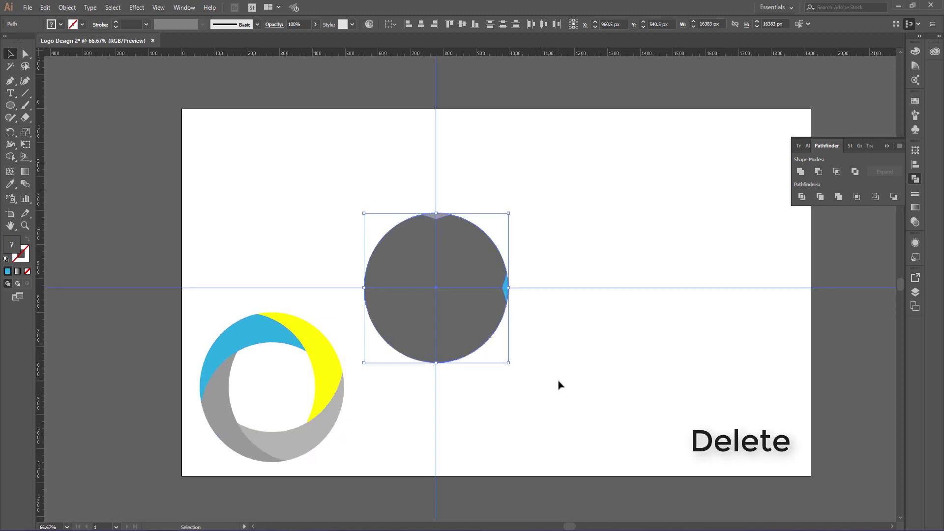
key(Delete)
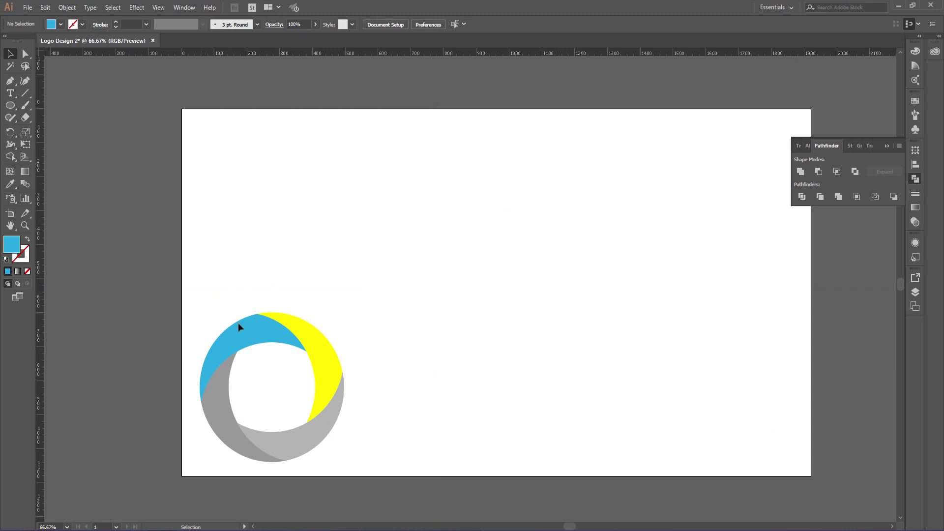
drag(200, 299, 372, 467)
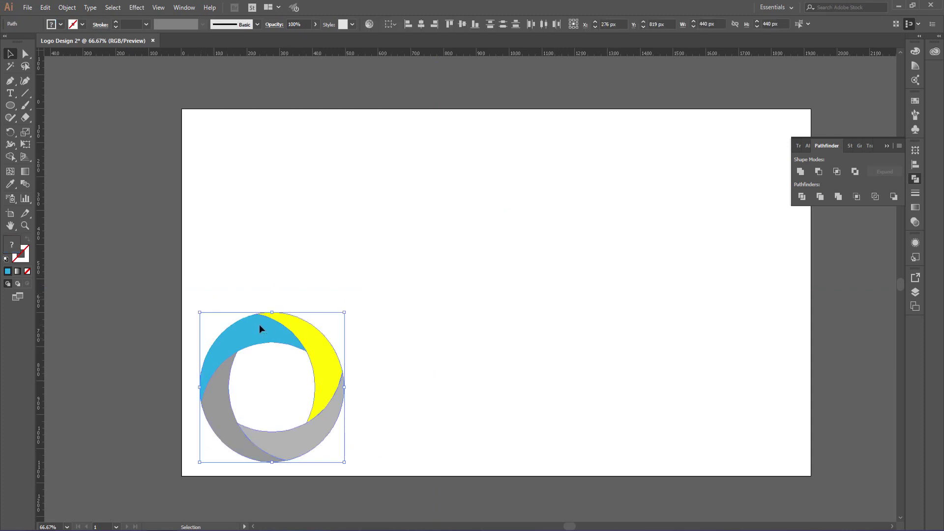
drag(259, 323, 395, 215)
click(548, 220)
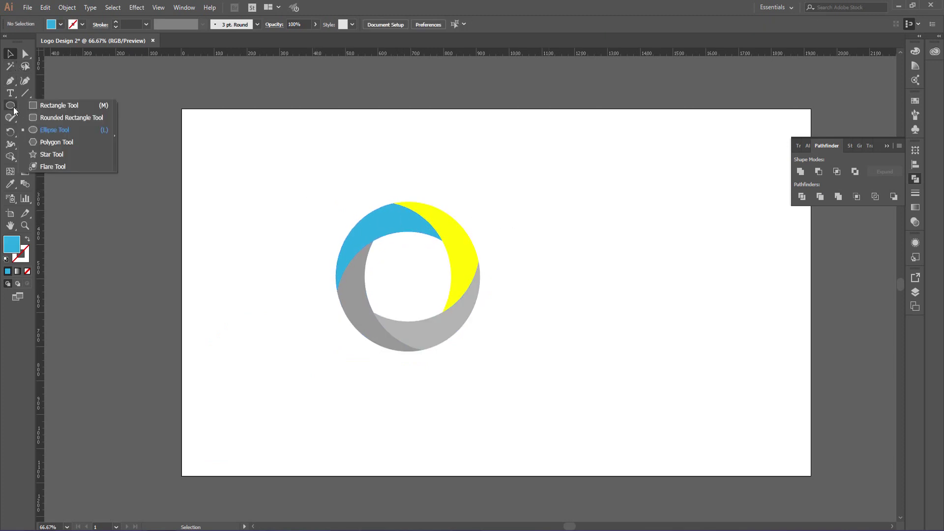
- Draw a blue rectangle about 216 by 127 px and park it off the artboard's top-left
drag(14, 110, 52, 106)
drag(209, 137, 282, 178)
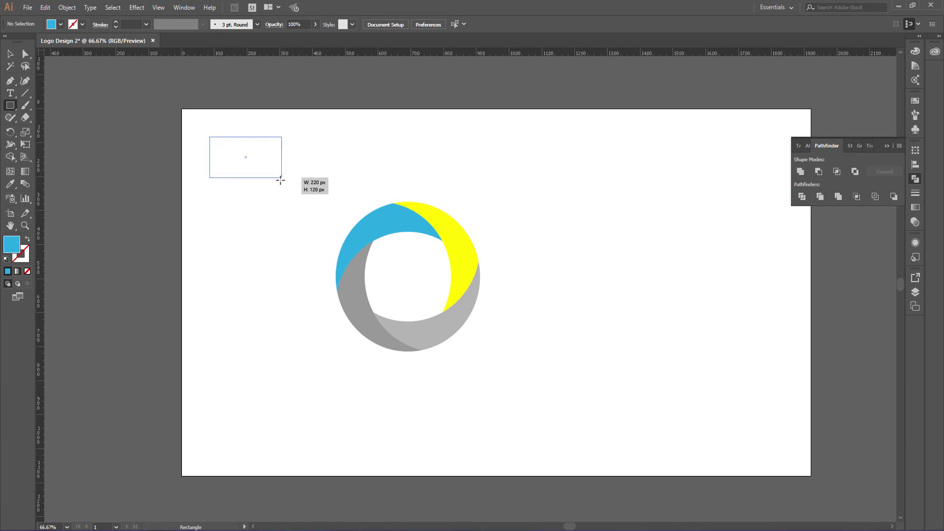
drag(281, 178, 280, 179)
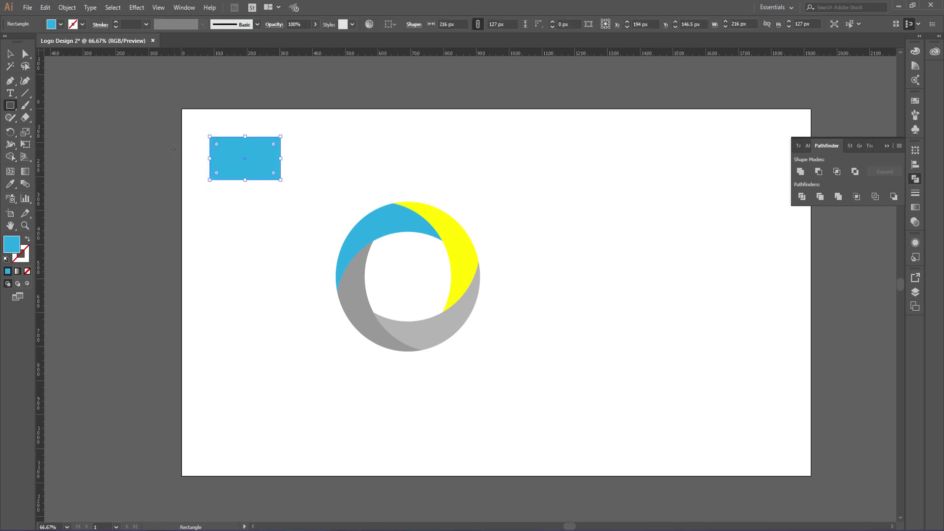
key(v)
mouse_move(244, 146)
mouse_down()
mouse_move(141, 143)
mouse_move(132, 119)
mouse_up()
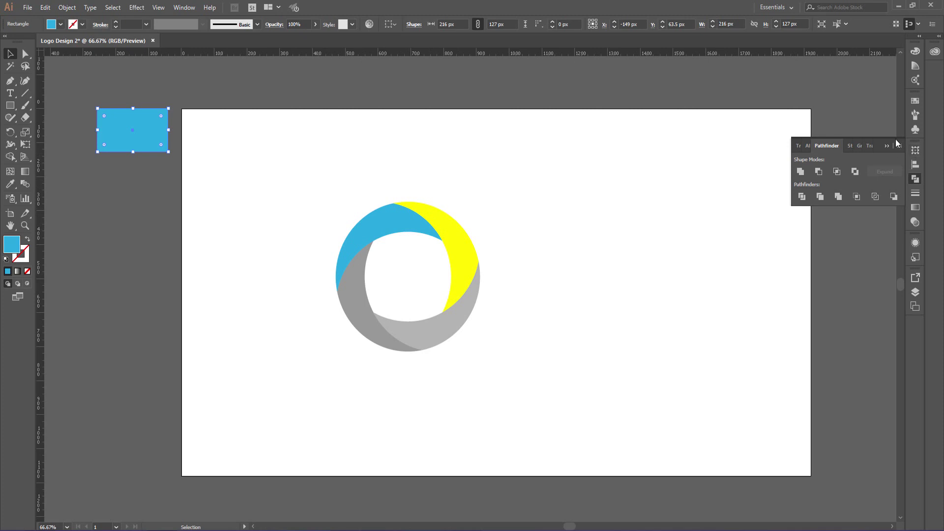
- Apply a preset gradient to the rectangle and make its left stop red-orange
click(915, 207)
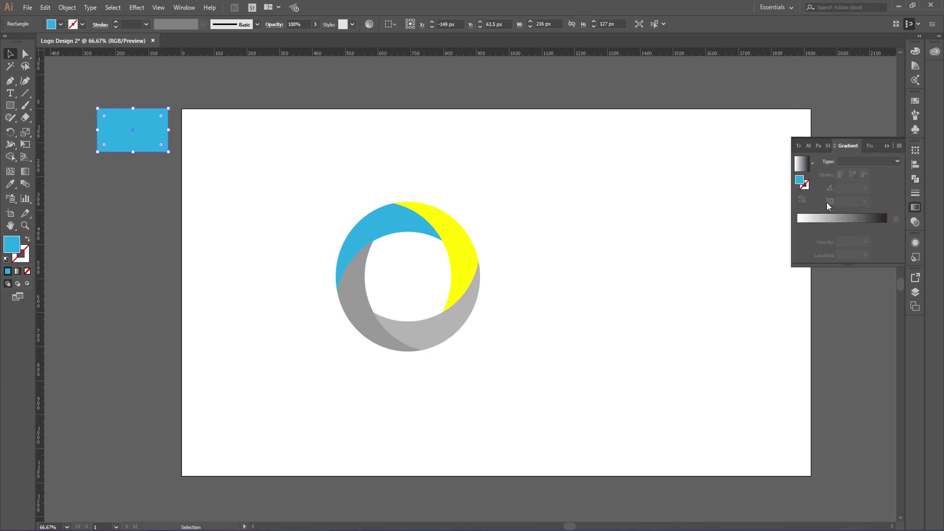
click(813, 164)
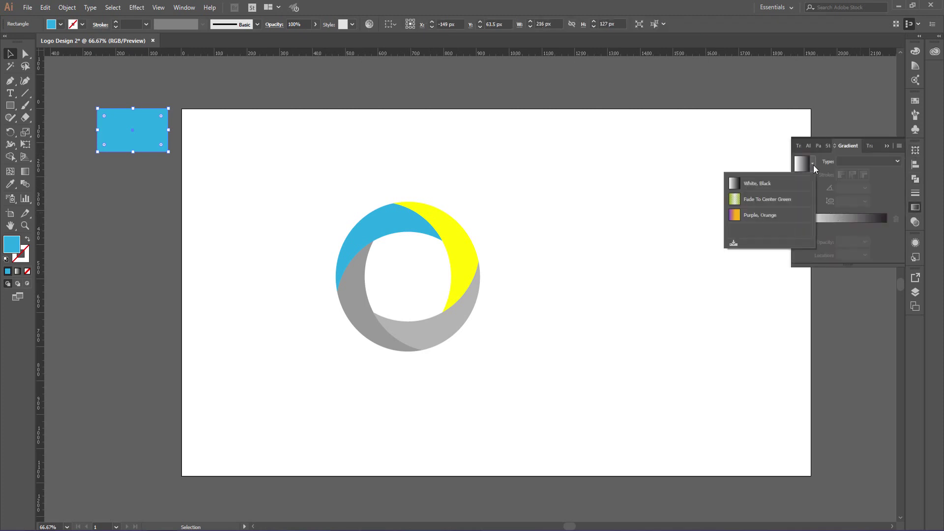
click(753, 215)
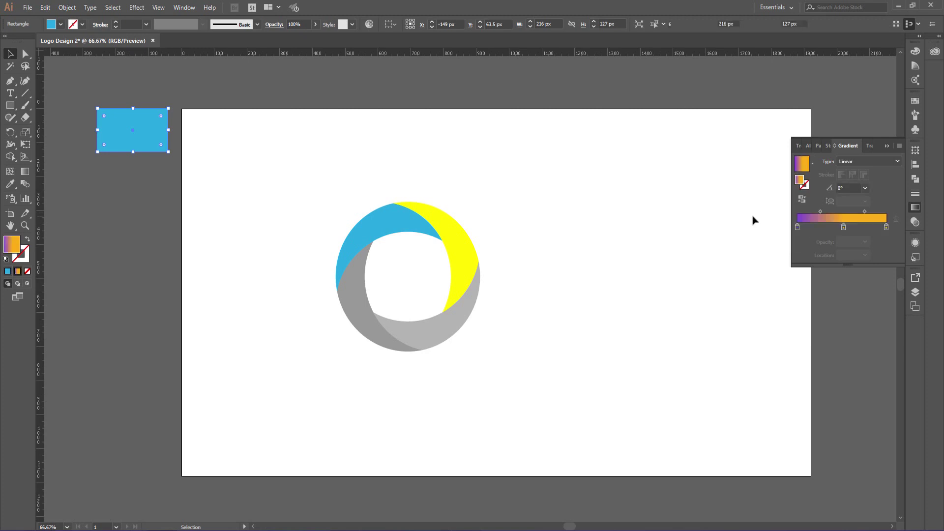
click(797, 226)
double_click(797, 227)
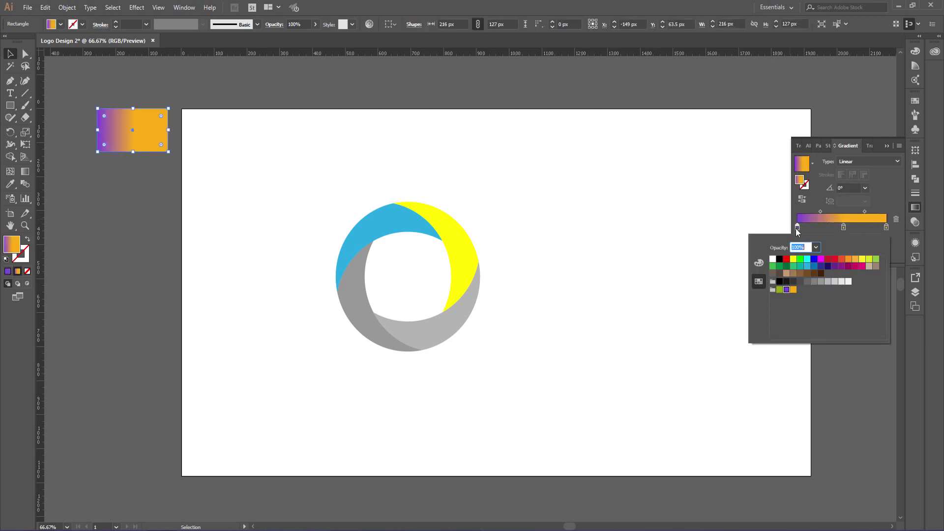
click(842, 260)
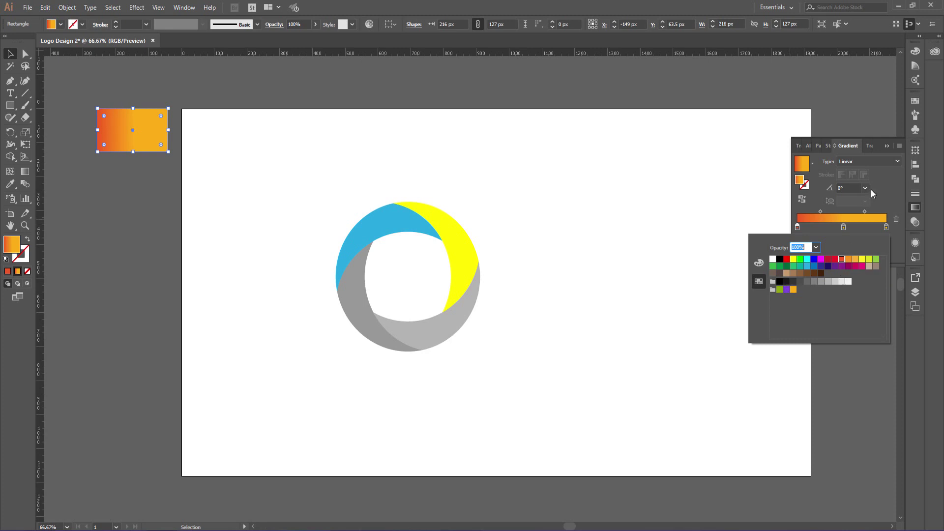
- Set the left gradient stop to a darker red from the colour harmony panel
right_click(914, 53)
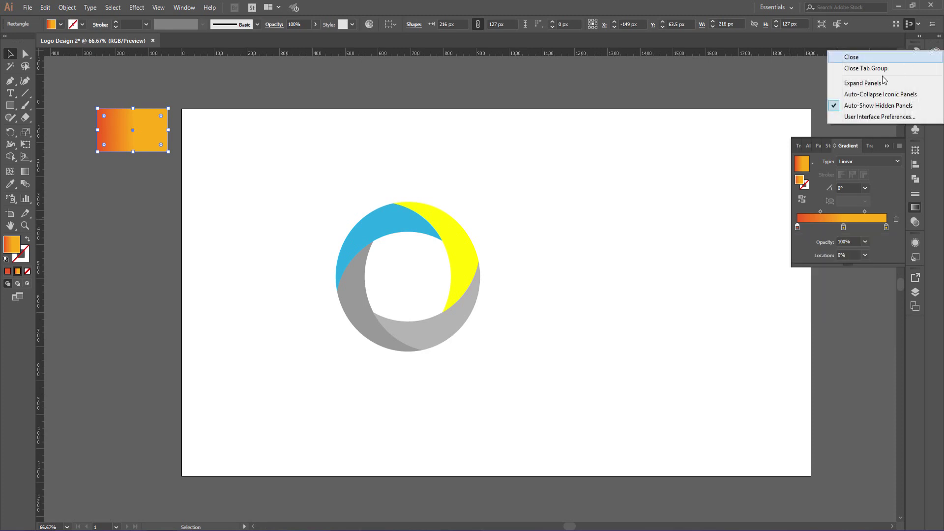
click(884, 80)
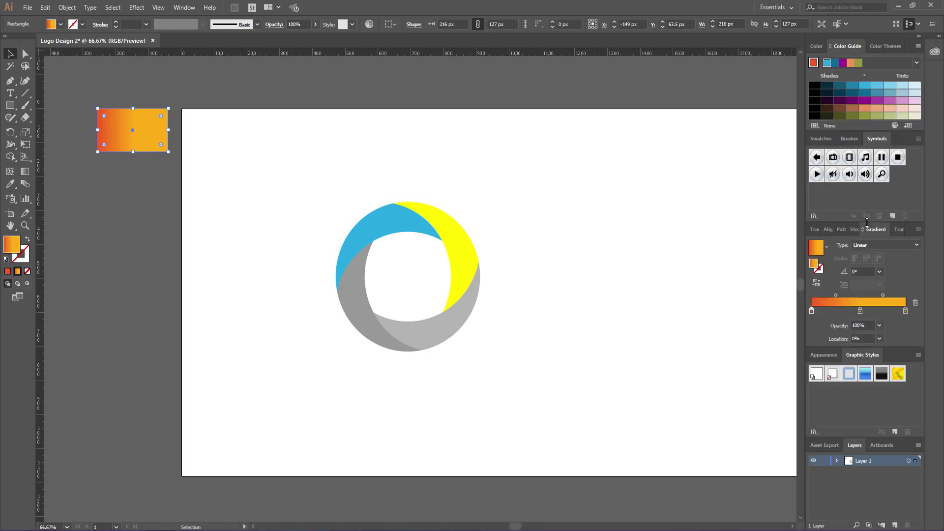
click(813, 63)
click(853, 88)
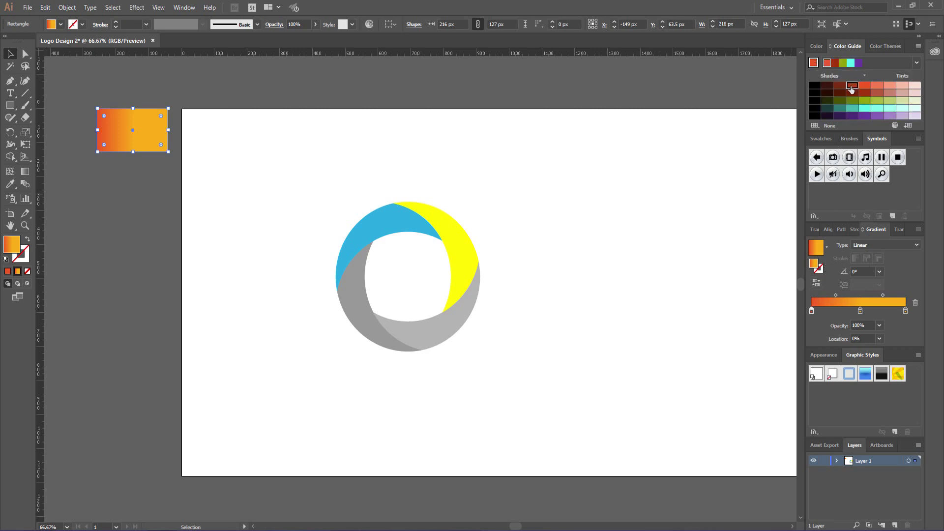
drag(818, 314, 811, 309)
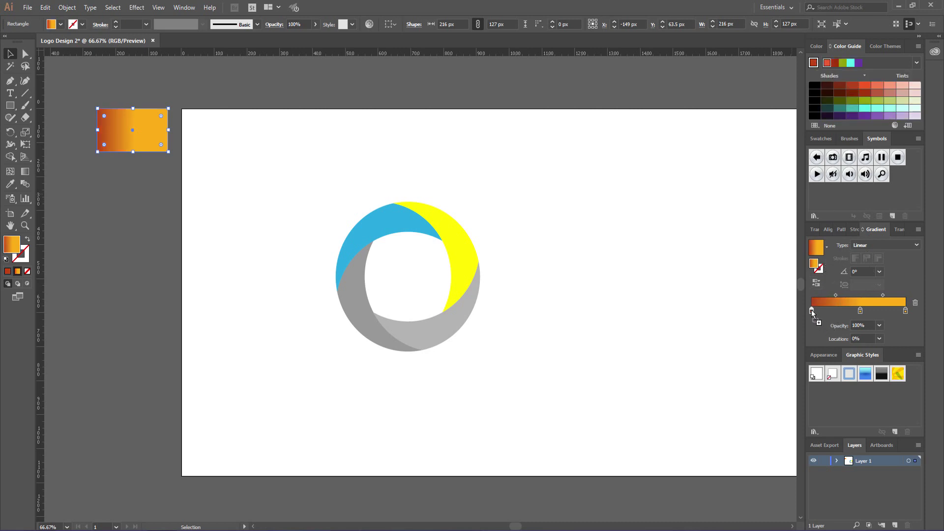
- Make the right stop red, add a pale-pink middle stop, shift the blend, then select the ring
click(906, 311)
drag(865, 85, 905, 311)
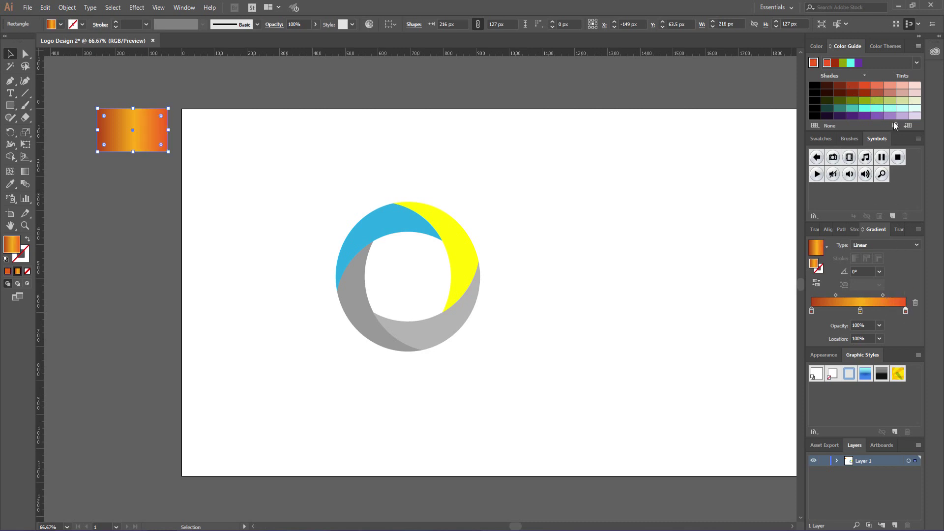
mouse_move(915, 85)
mouse_down()
mouse_move(883, 302)
mouse_move(860, 310)
mouse_move(869, 311)
mouse_up()
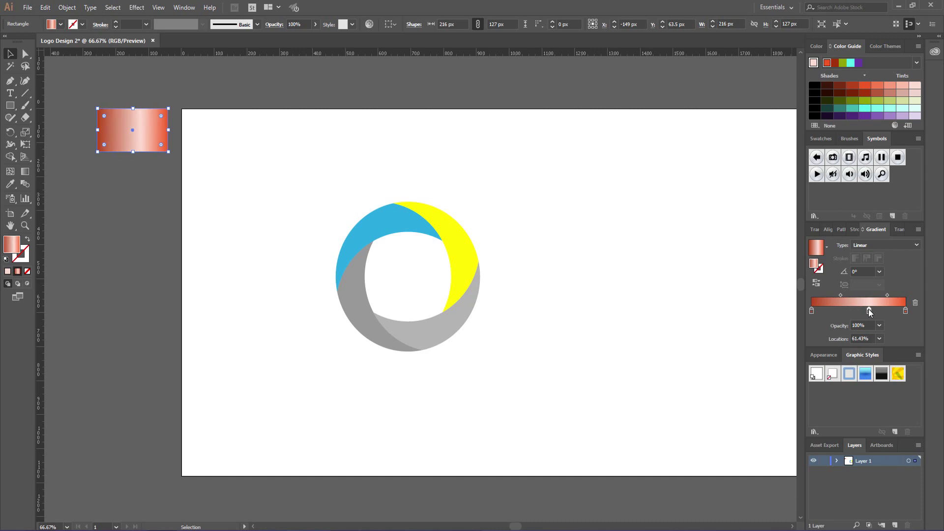
drag(869, 312, 873, 312)
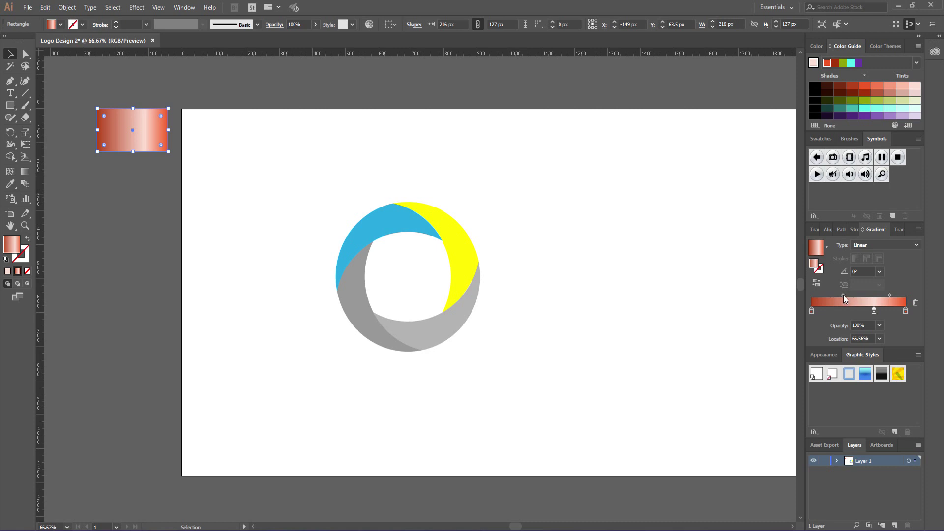
drag(842, 295, 848, 295)
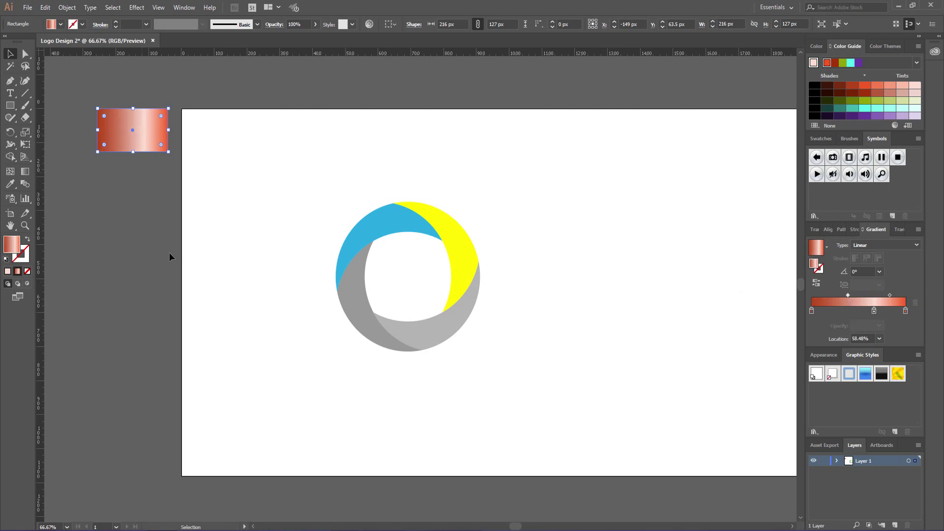
drag(320, 193, 502, 352)
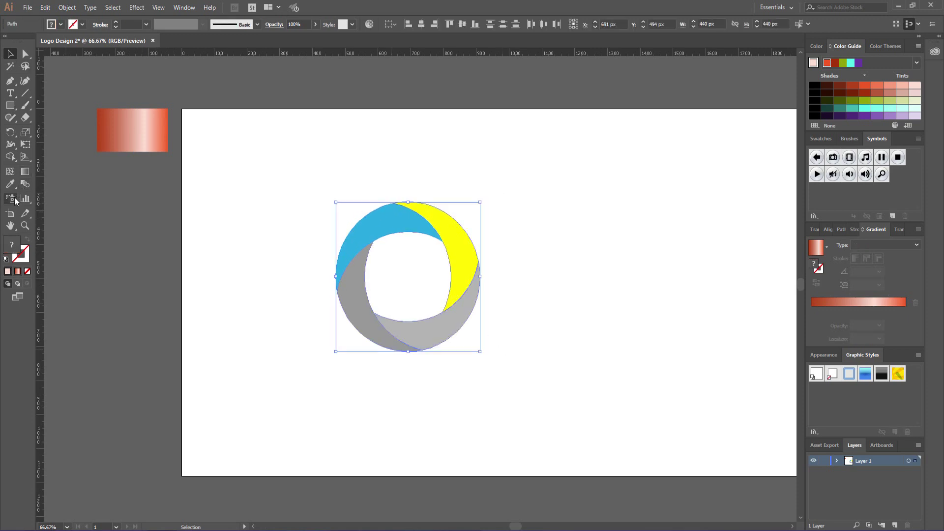
- Eyedropper the rectangle's copper gradient onto all ring pieces, then select the upper-left piece
key(i)
click(129, 122)
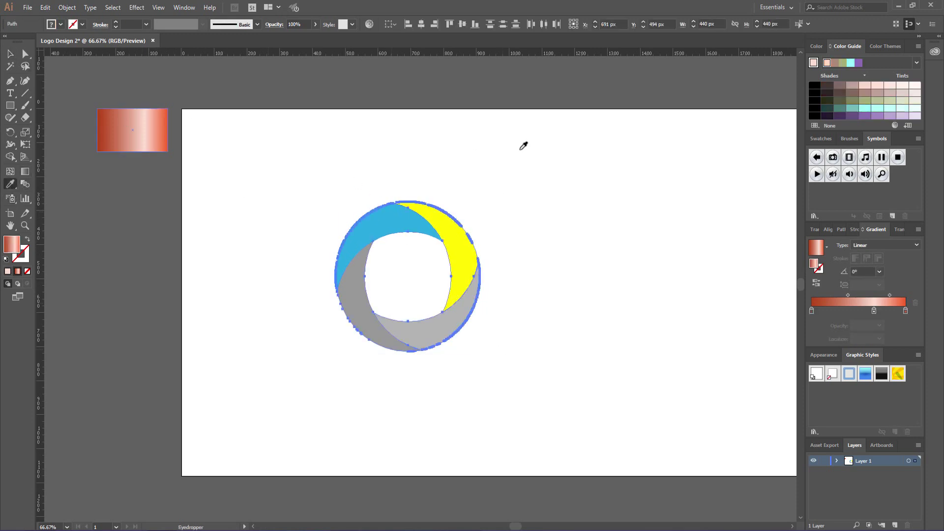
key(v)
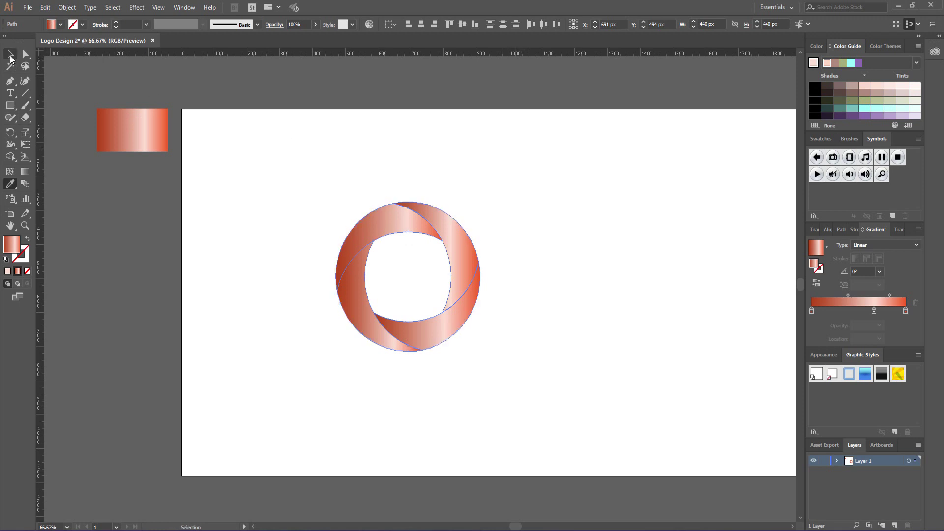
click(271, 157)
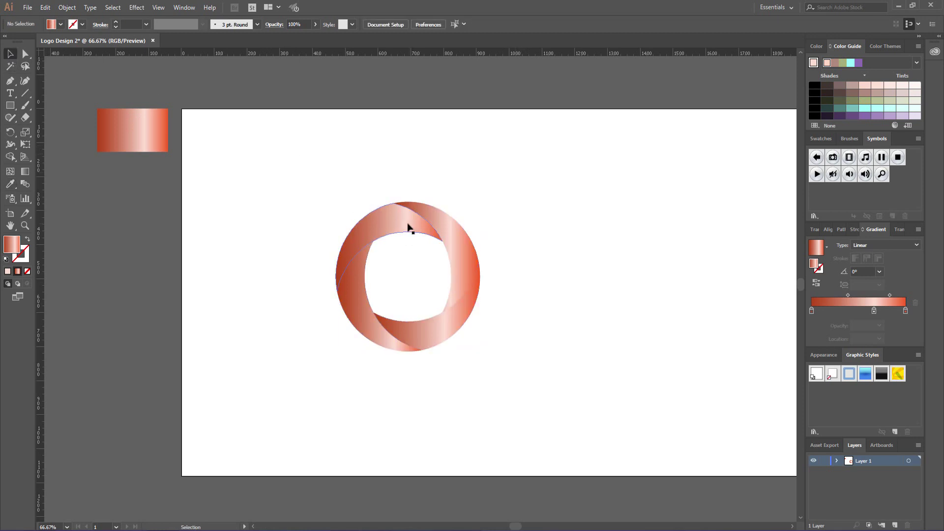
click(376, 221)
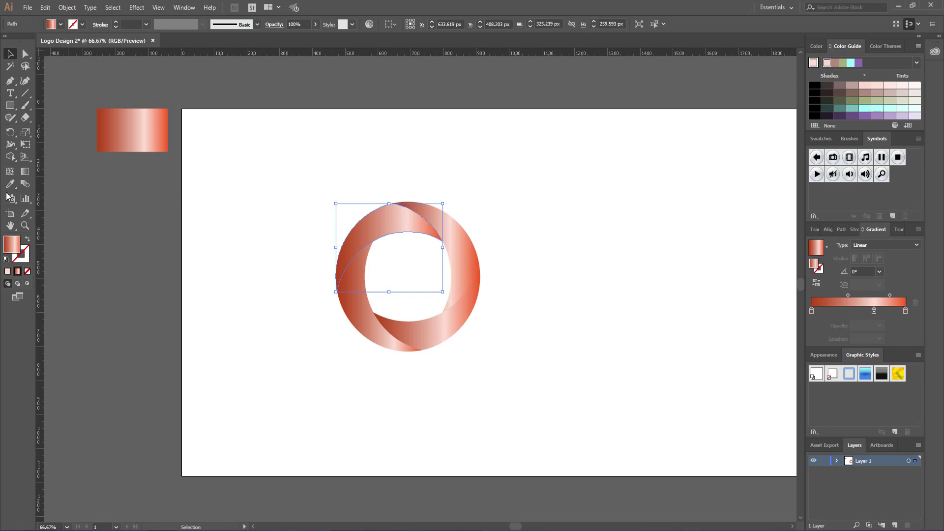
- Angle the upper-left piece's gradient diagonally and adjust its middle stop and blend
click(25, 171)
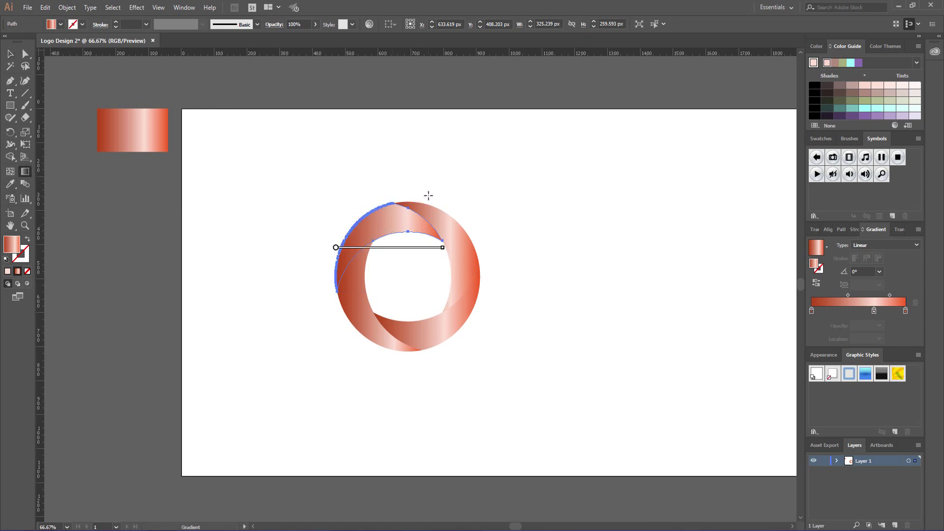
drag(428, 196, 313, 289)
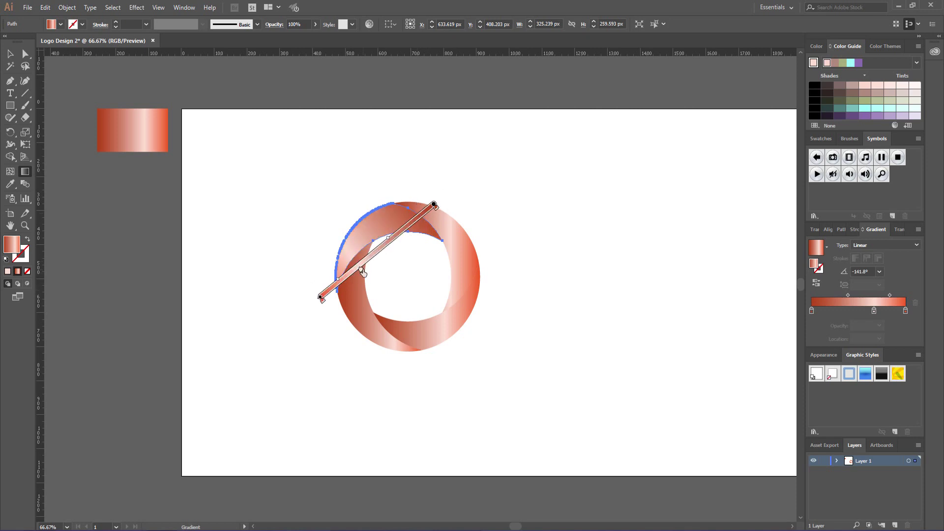
drag(361, 270, 369, 264)
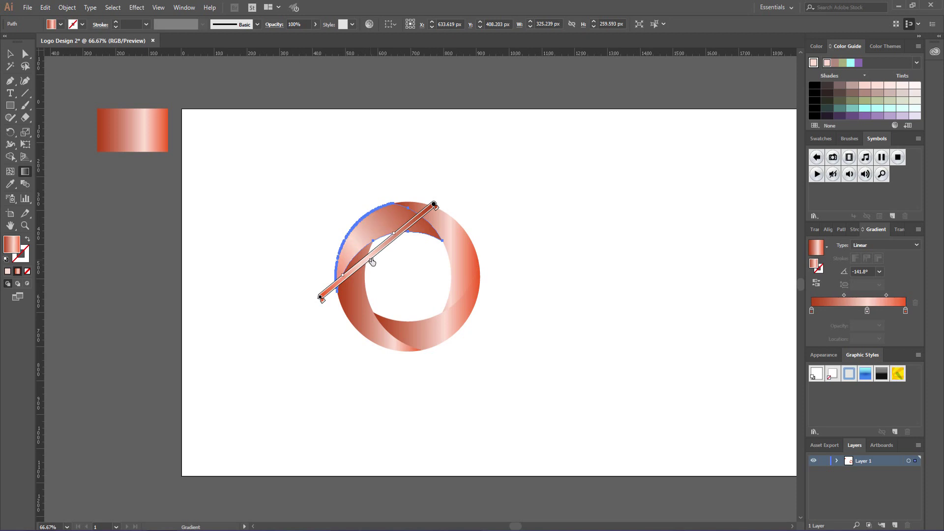
drag(369, 264, 373, 261)
drag(344, 277, 350, 273)
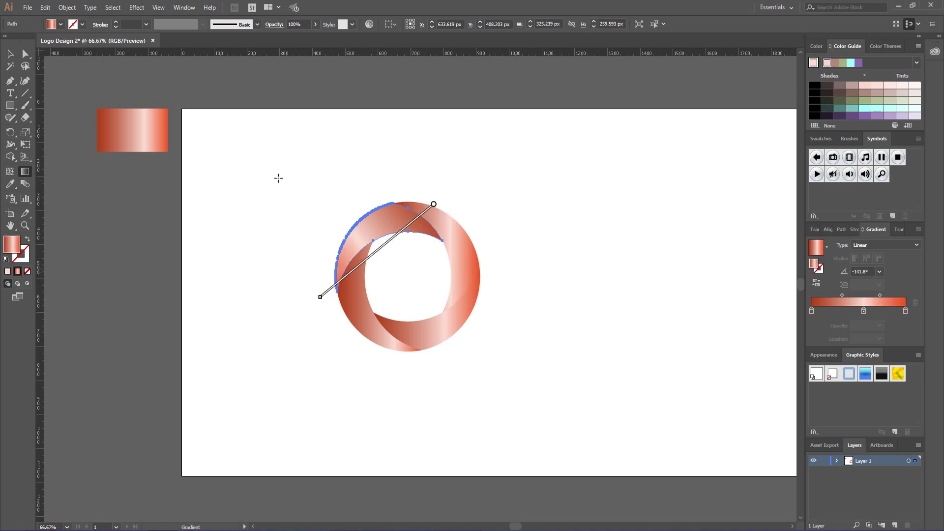
drag(402, 186, 318, 287)
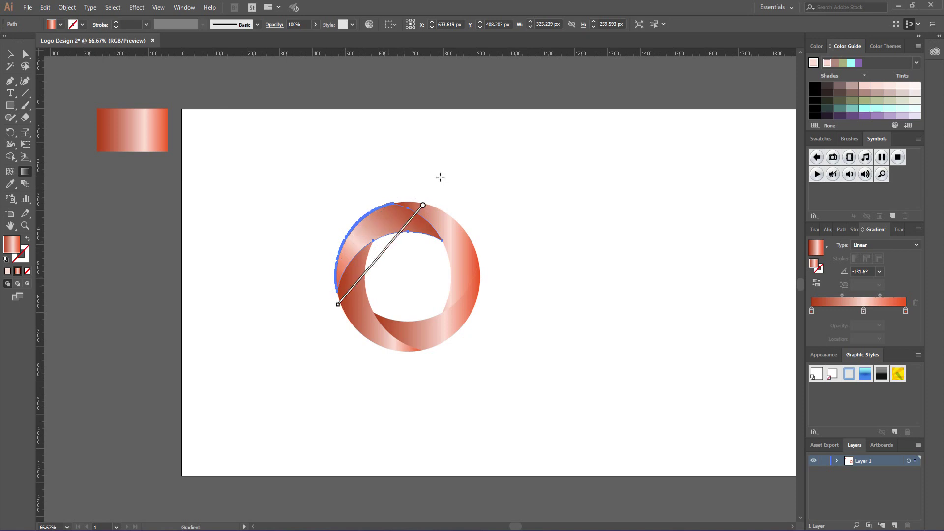
click(10, 54)
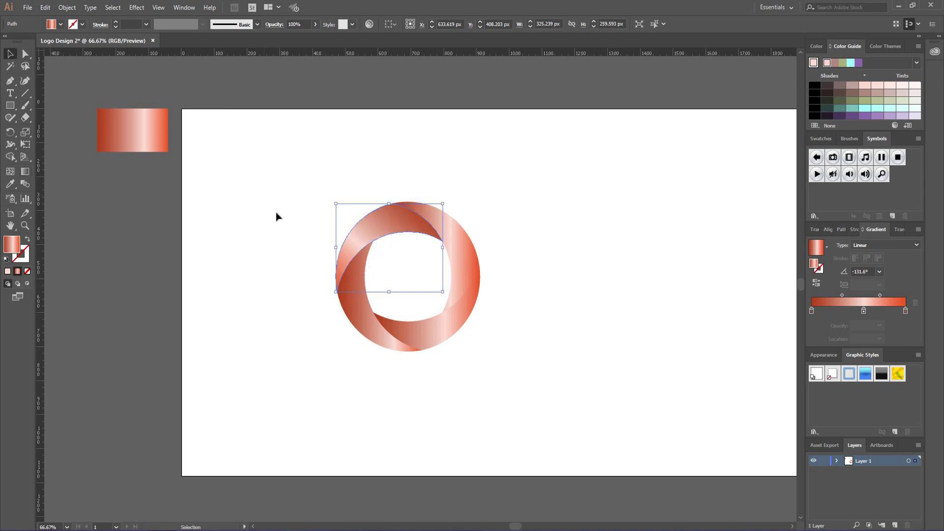
click(274, 239)
- Run the left piece's gradient steeply downward and fine-tune its middle stop and blend
click(358, 312)
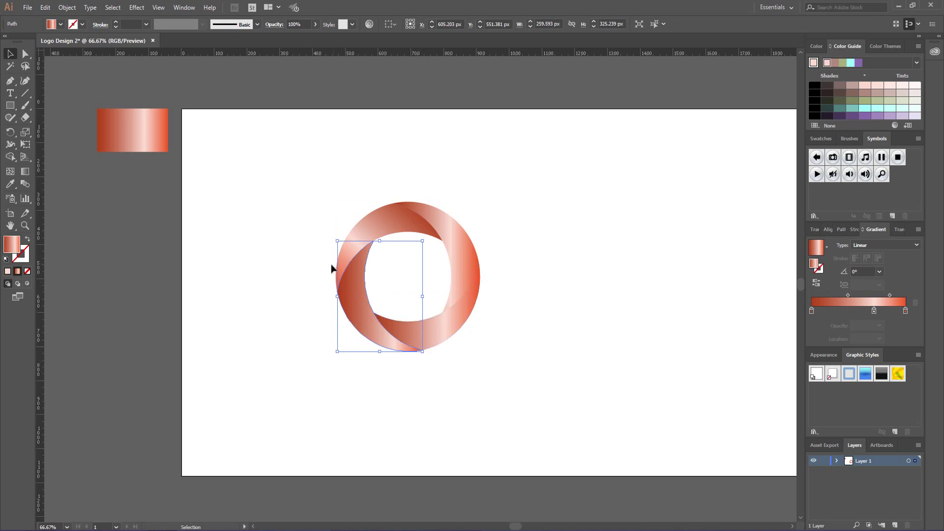
click(25, 170)
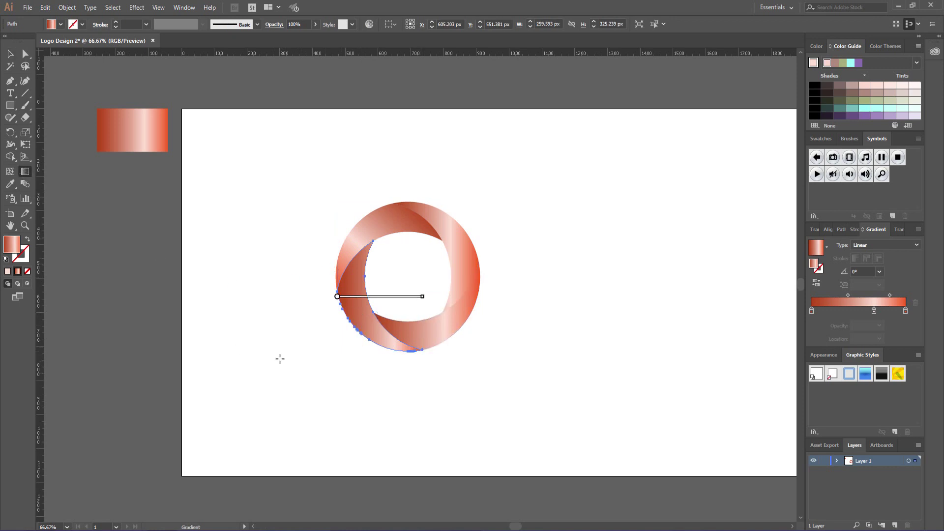
drag(345, 247, 385, 373)
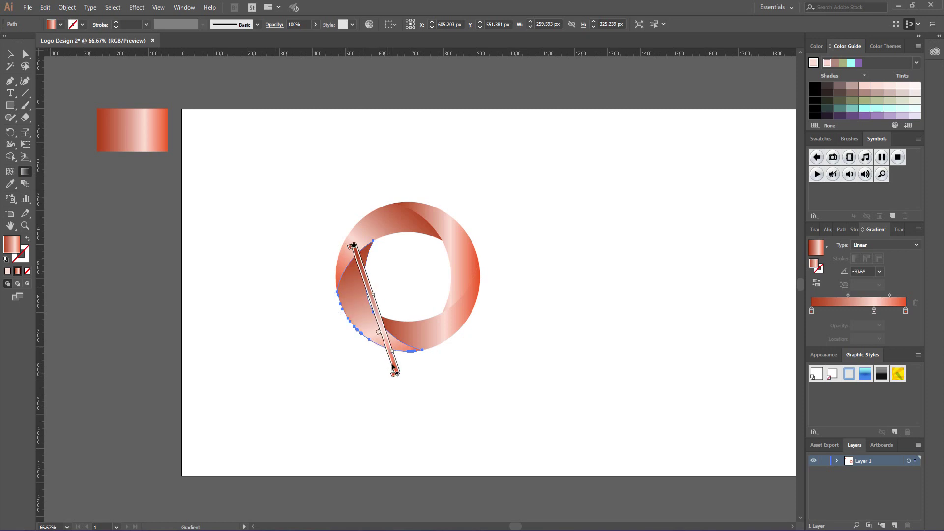
mouse_move(374, 310)
drag(376, 331, 371, 323)
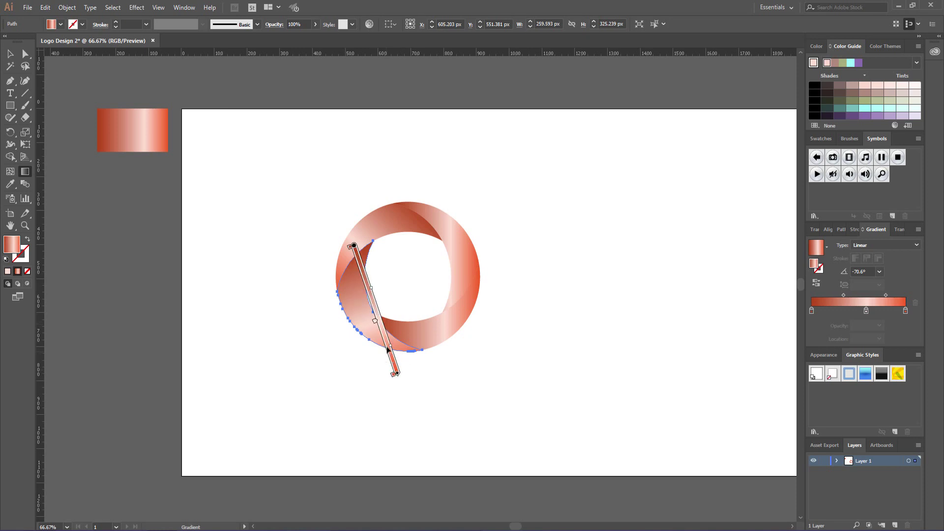
drag(391, 348, 389, 344)
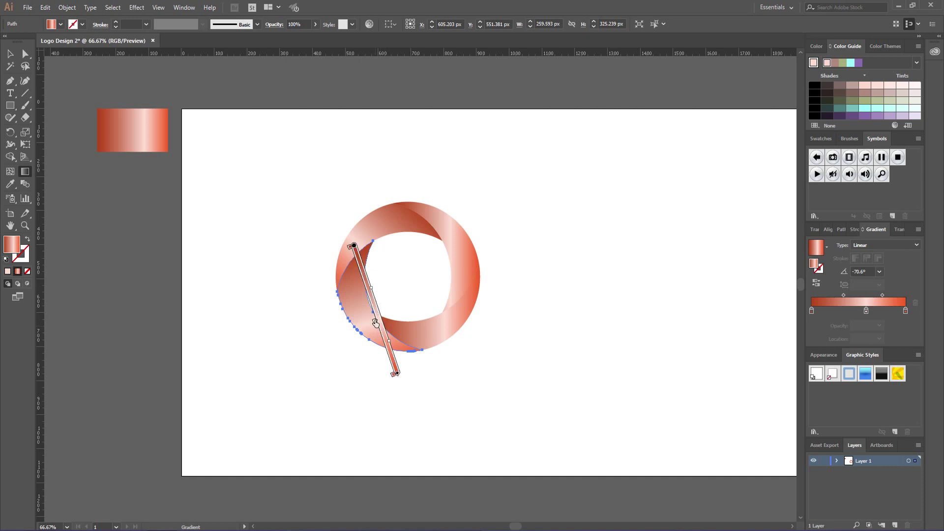
drag(373, 318, 374, 321)
drag(387, 337, 386, 336)
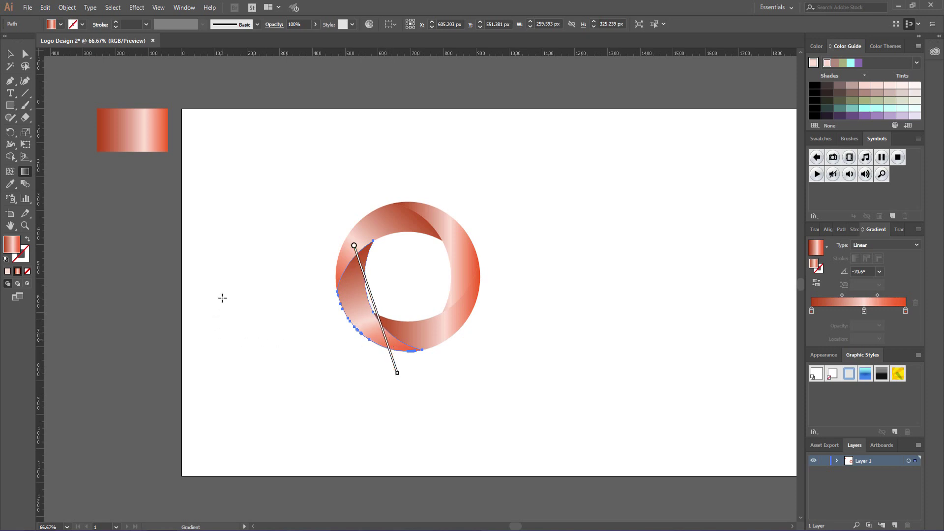
key(v)
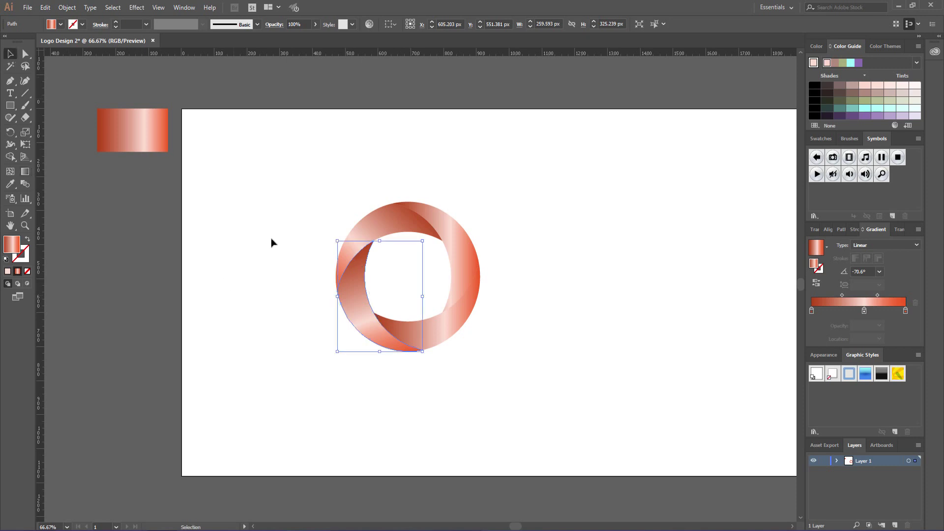
- Angle the lower-right piece's gradient up-right and fine-tune its middle stop
click(265, 268)
click(427, 329)
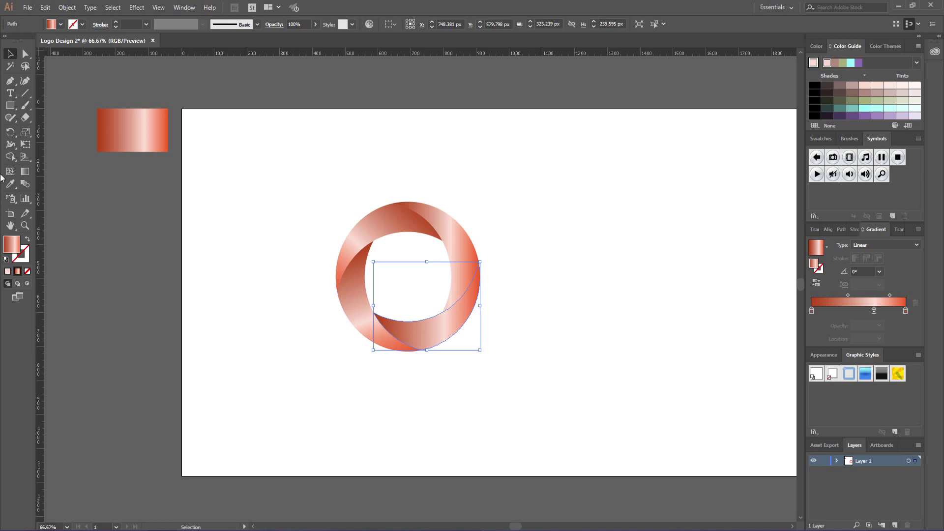
click(25, 171)
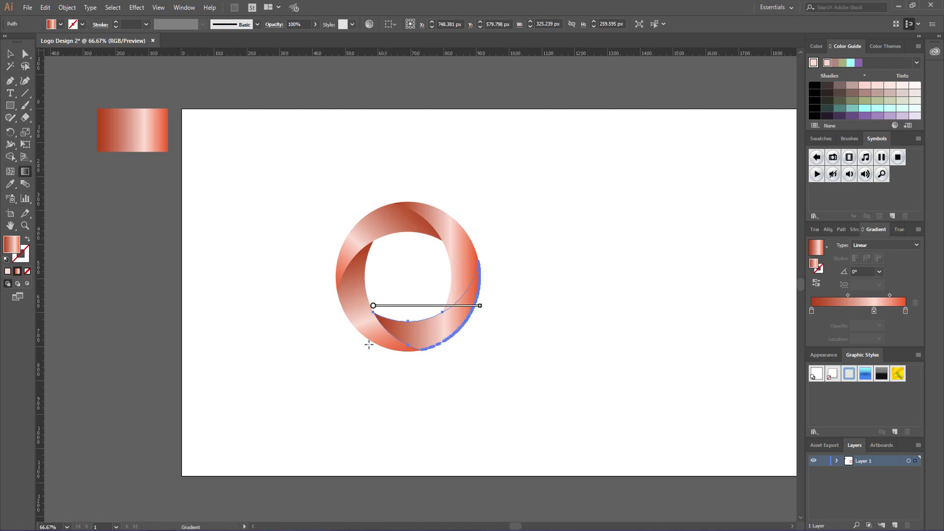
drag(370, 347, 498, 282)
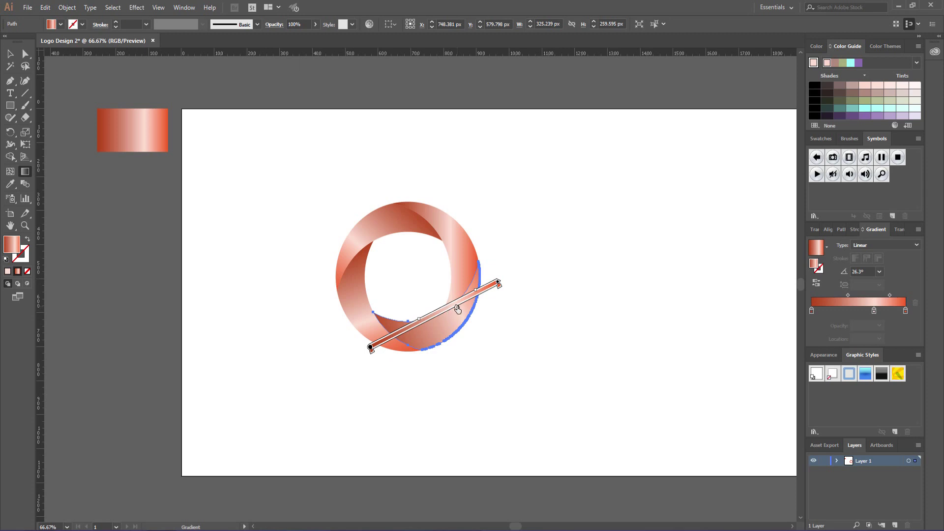
mouse_move(457, 309)
mouse_down()
mouse_move(449, 312)
mouse_move(462, 300)
mouse_up()
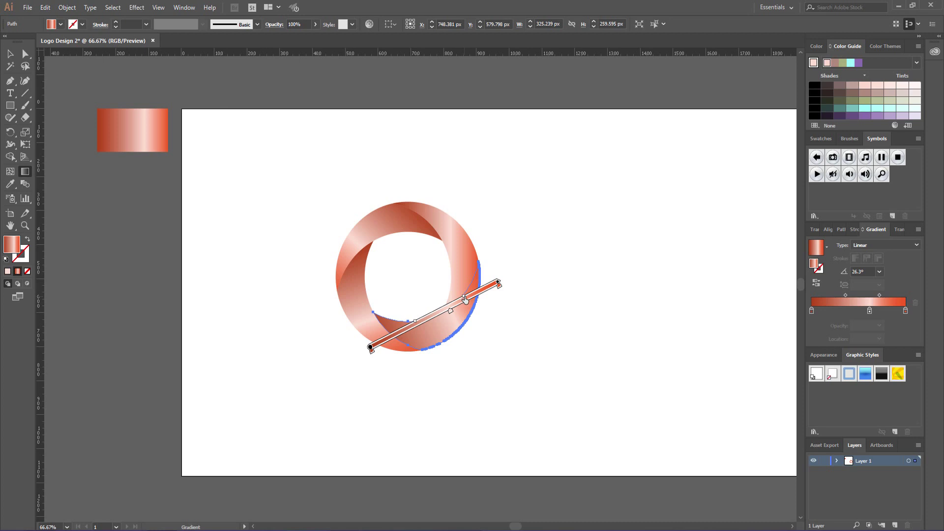
drag(466, 301, 468, 299)
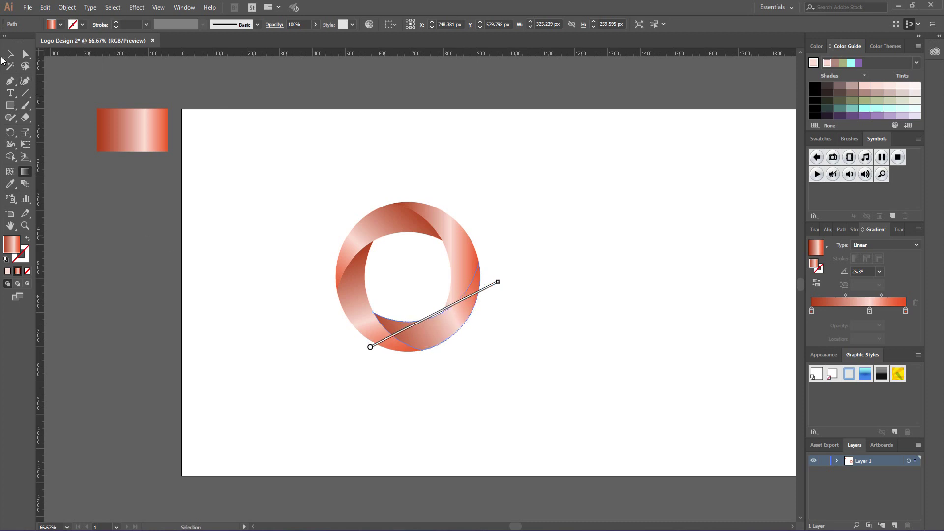
click(10, 54)
click(256, 337)
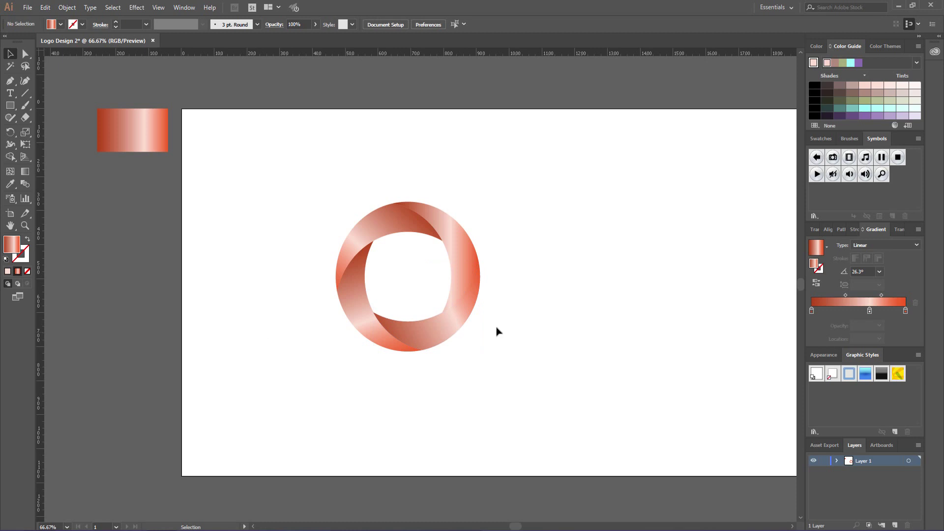
- Run the right ring piece's gradient upward and shift its middle stop and midpoint slightly
click(469, 257)
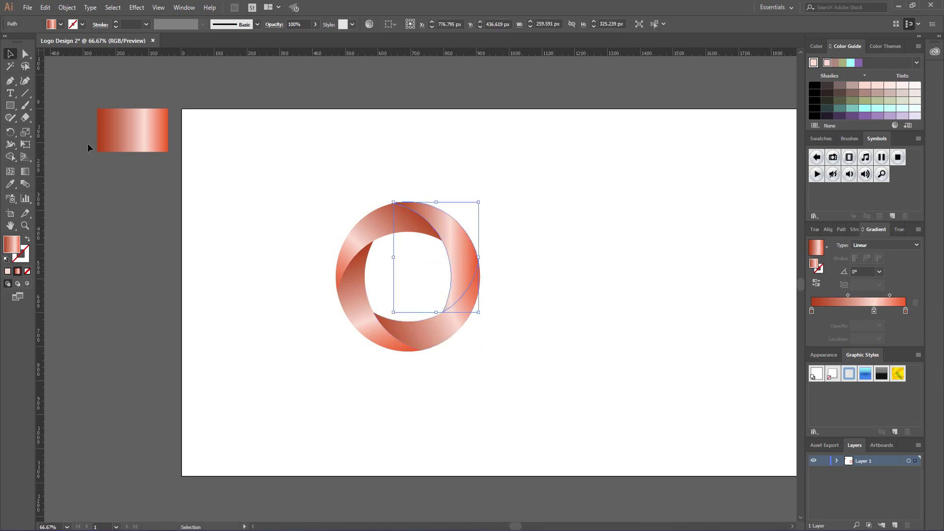
click(27, 173)
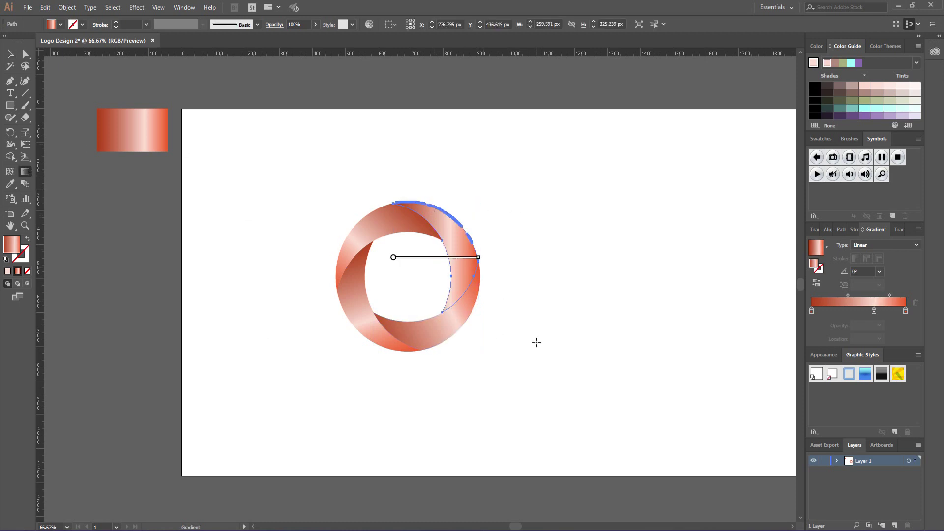
drag(467, 328, 417, 178)
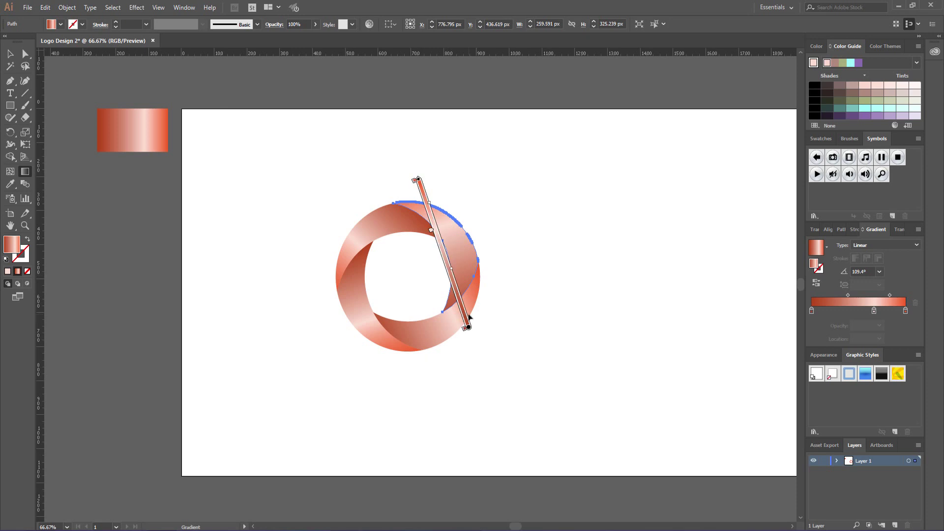
drag(469, 316, 417, 180)
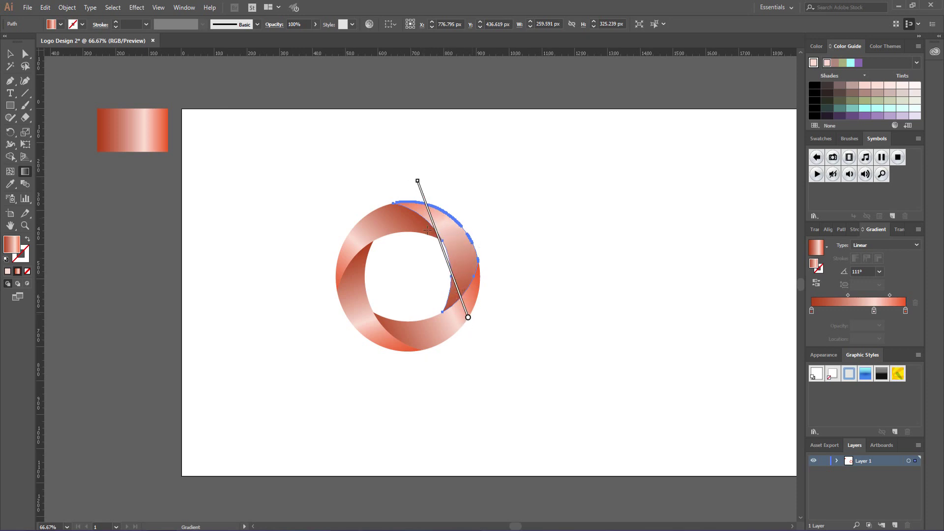
drag(431, 232, 433, 240)
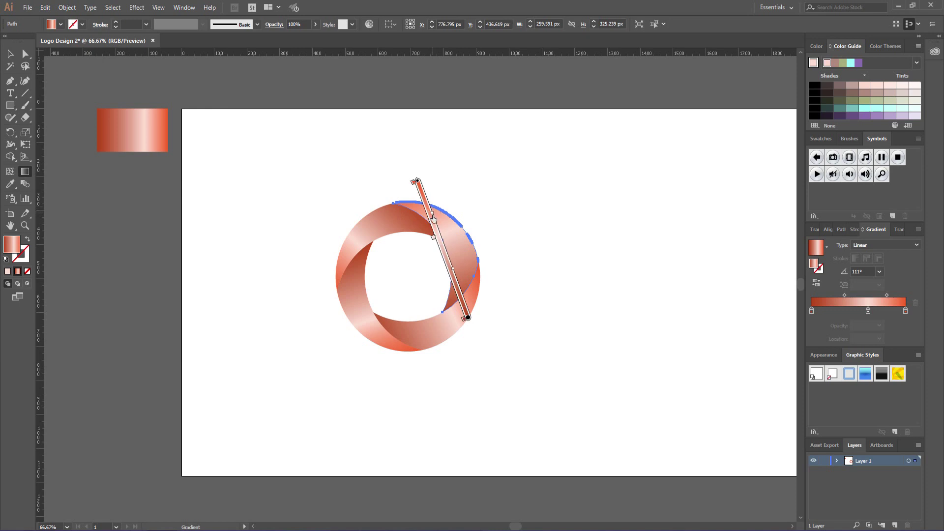
drag(430, 209, 433, 219)
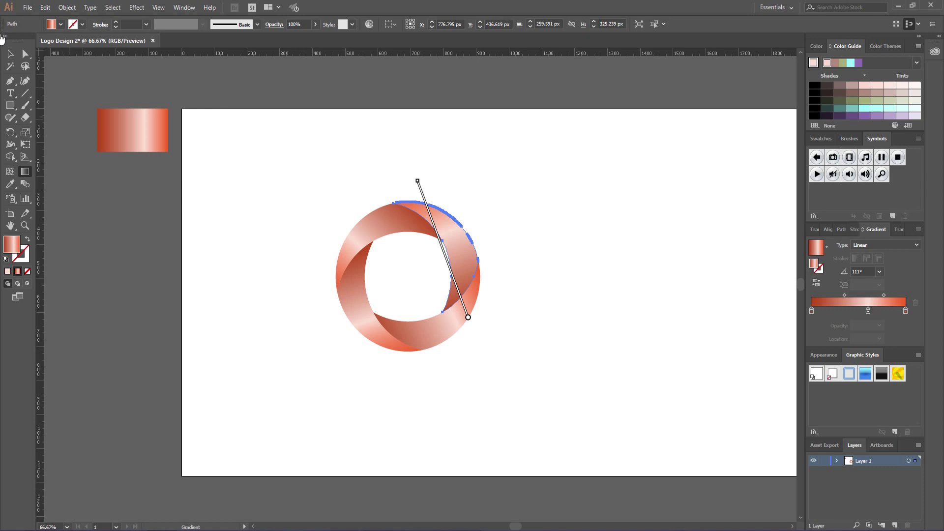
click(10, 54)
click(255, 247)
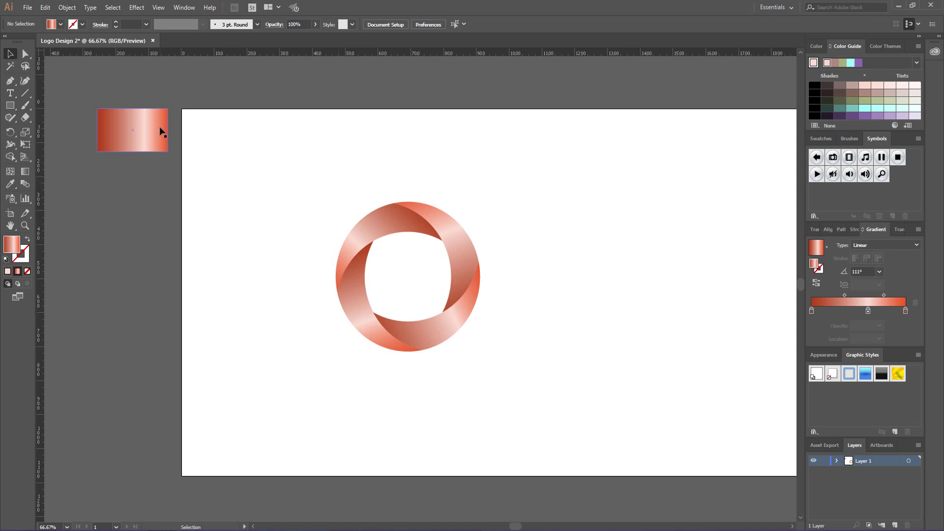
- Delete the gradient sample rectangle, group the ring pieces and nudge the group down
click(139, 131)
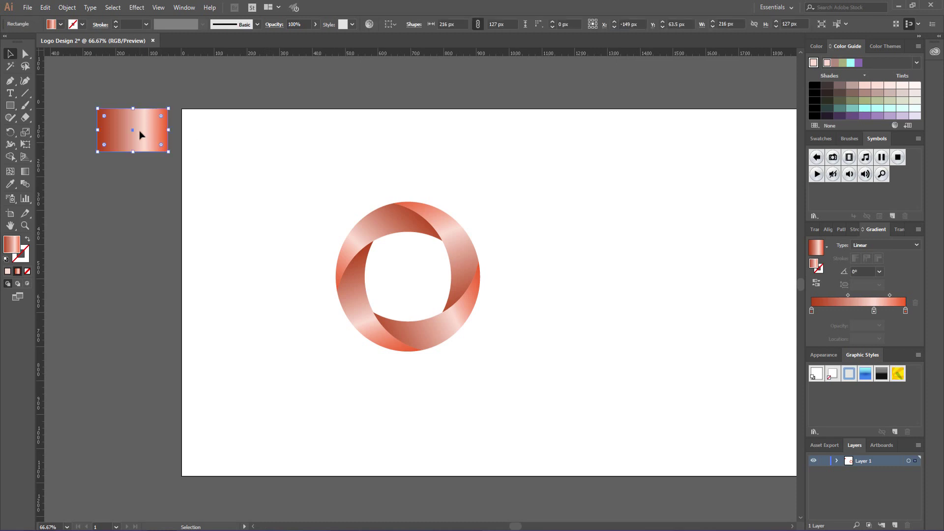
key(Delete)
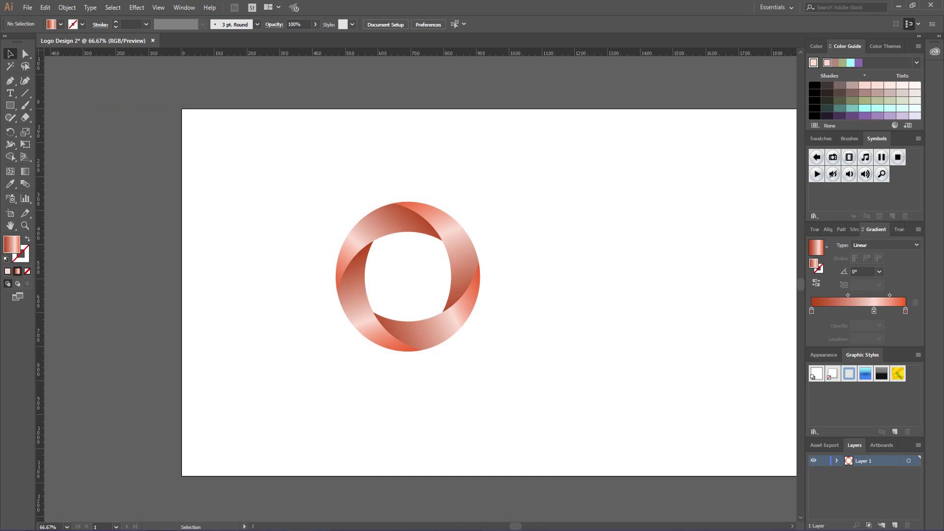
click(792, 527)
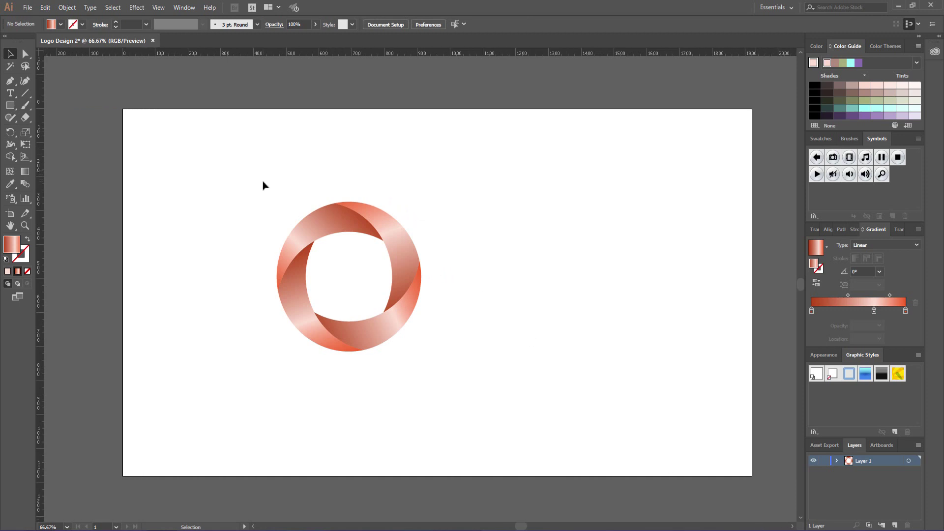
mouse_move(267, 182)
mouse_down()
mouse_move(479, 374)
mouse_move(457, 375)
mouse_up()
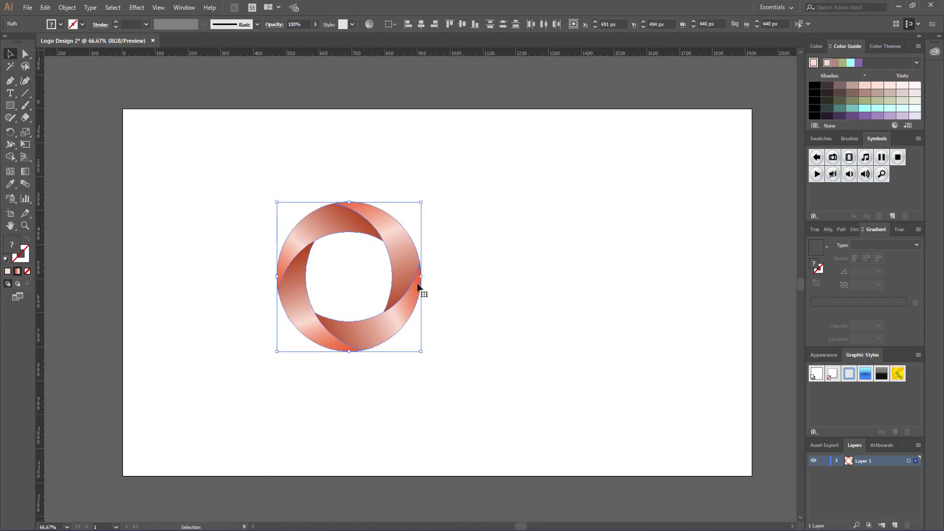
right_click(408, 258)
click(446, 321)
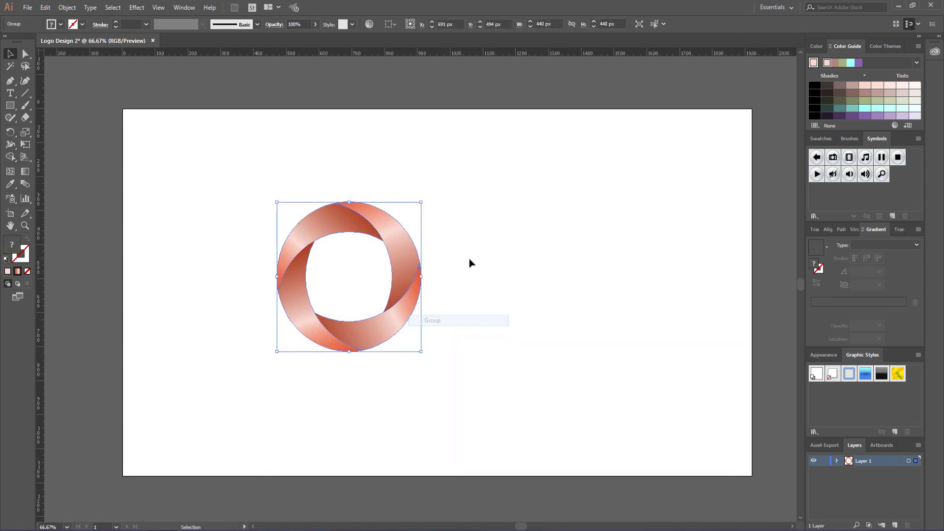
click(464, 255)
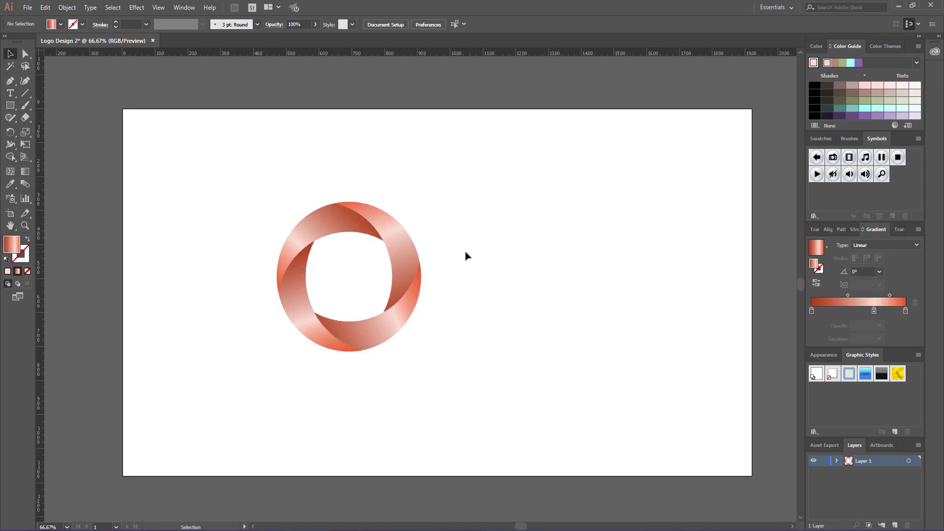
click(400, 231)
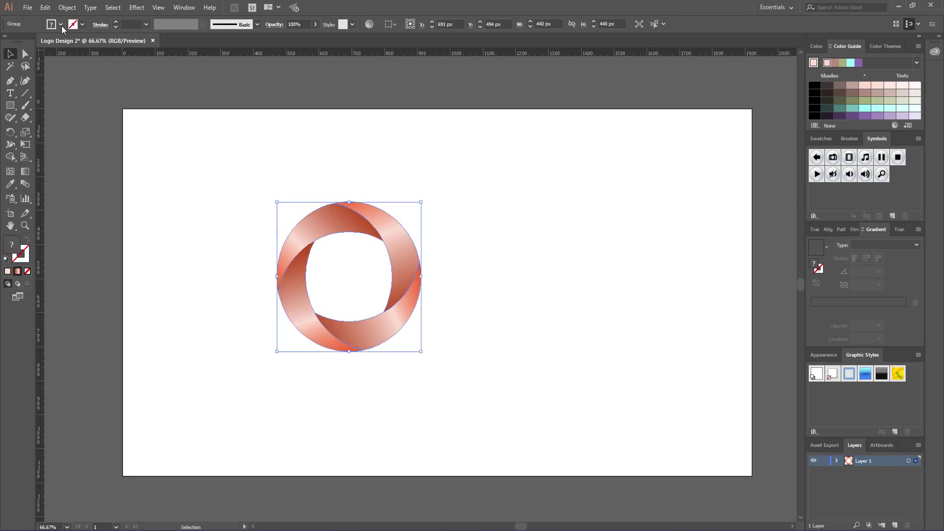
key(shift+Down)
key(shift+Down)
key(shift+Down)
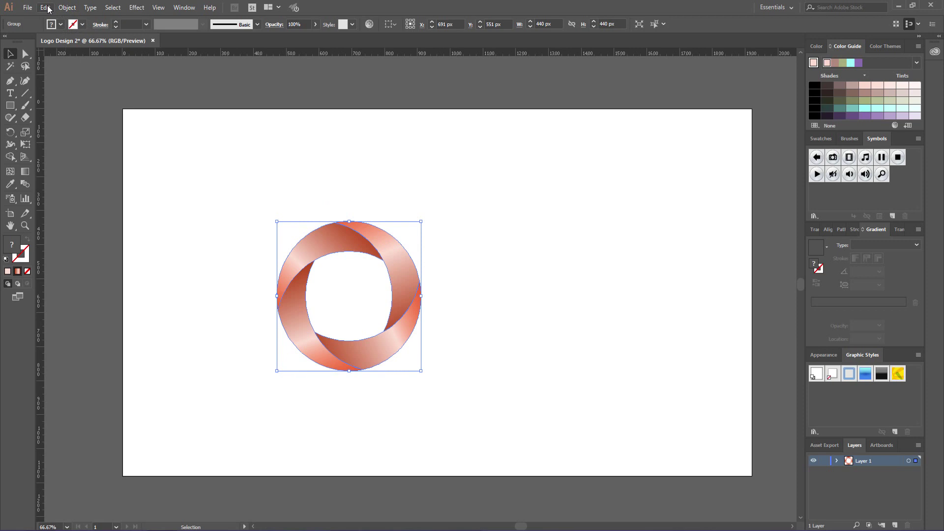
- Paste a copy of the ring in front and reflect it across the horizontal axis
click(48, 7)
click(66, 55)
click(49, 8)
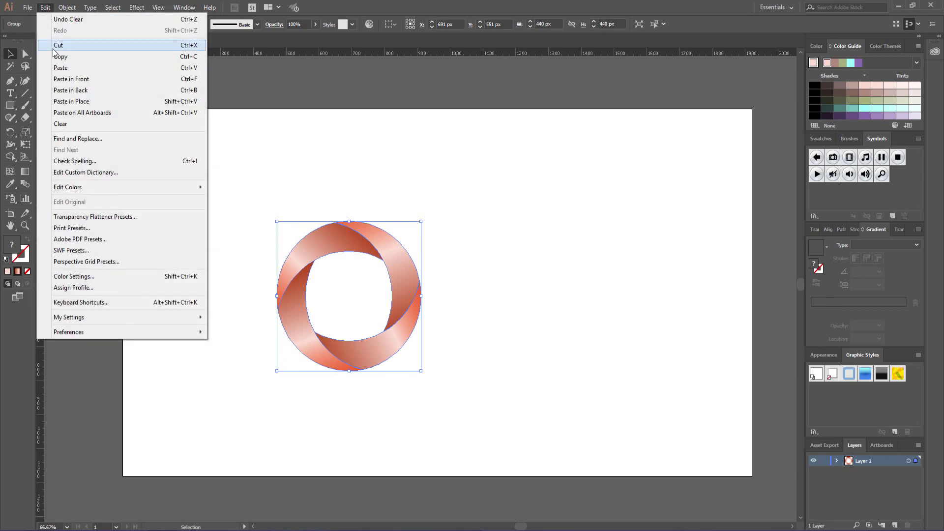
click(56, 82)
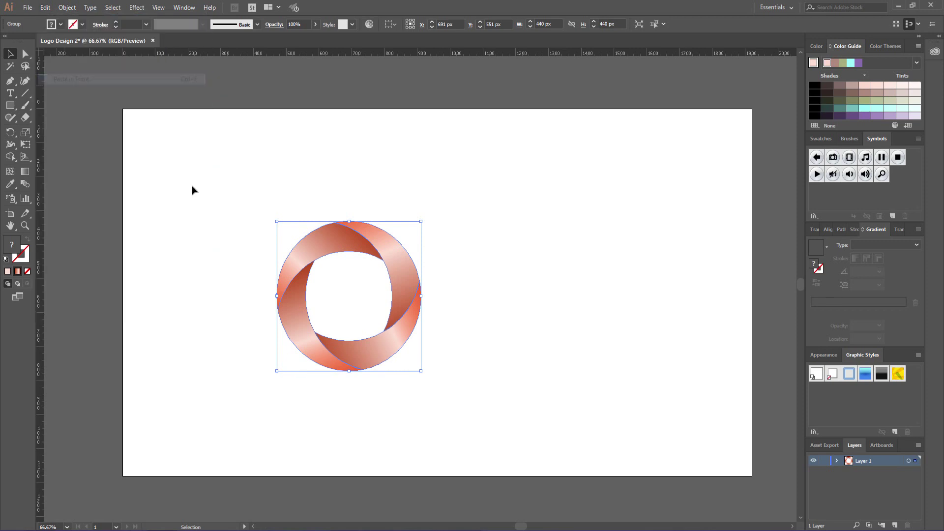
right_click(344, 241)
mouse_move(390, 328)
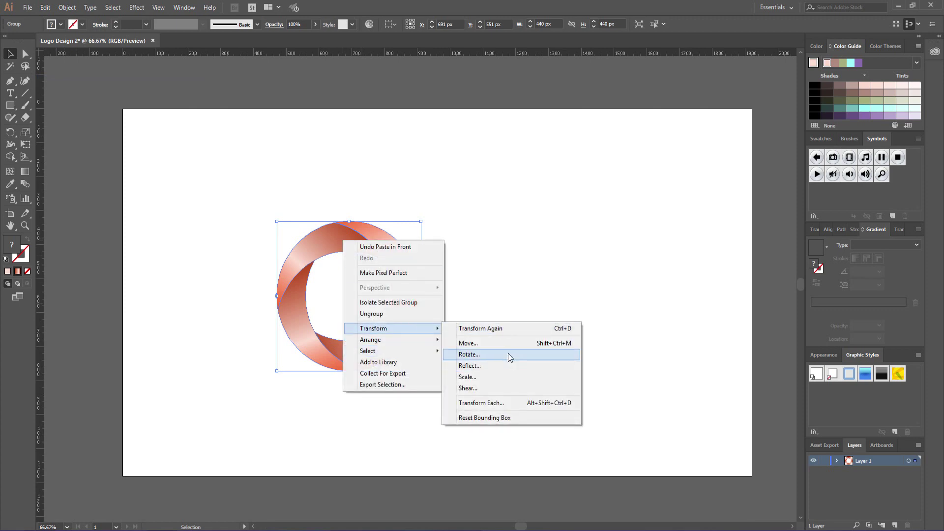
click(502, 365)
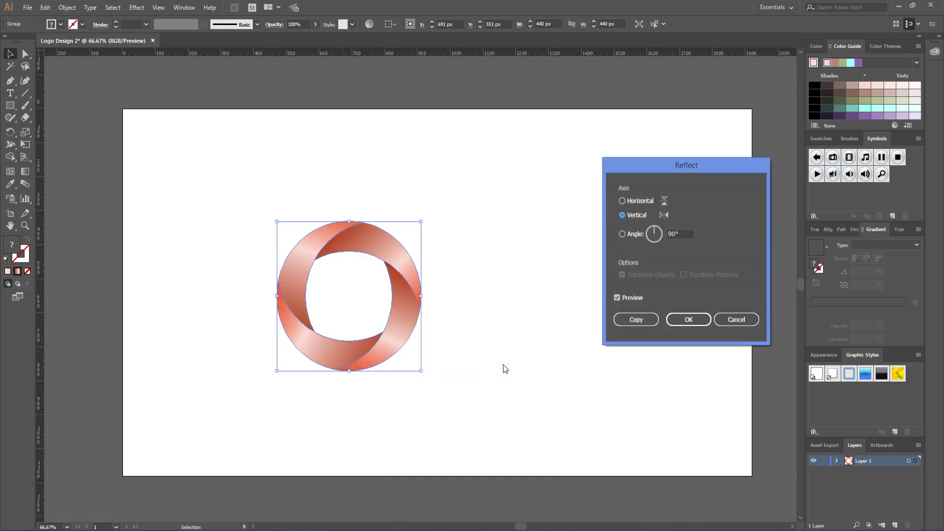
click(622, 201)
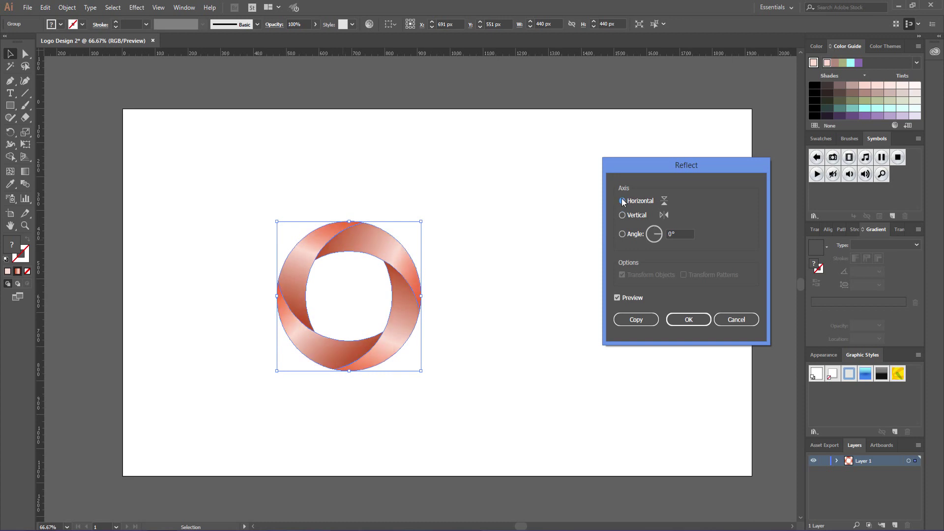
click(689, 320)
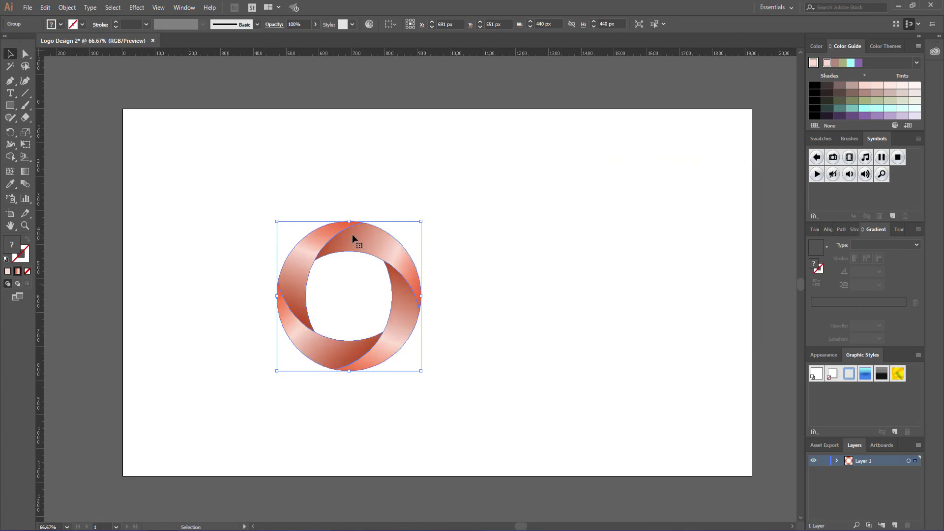
- Drag the flipped ring copy down directly beneath the original ring
drag(352, 235, 360, 388)
click(461, 318)
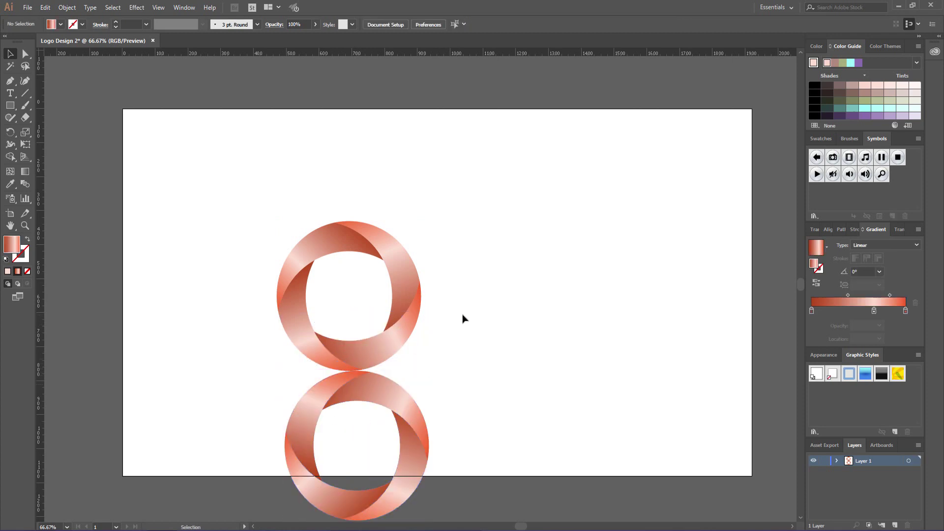
click(384, 392)
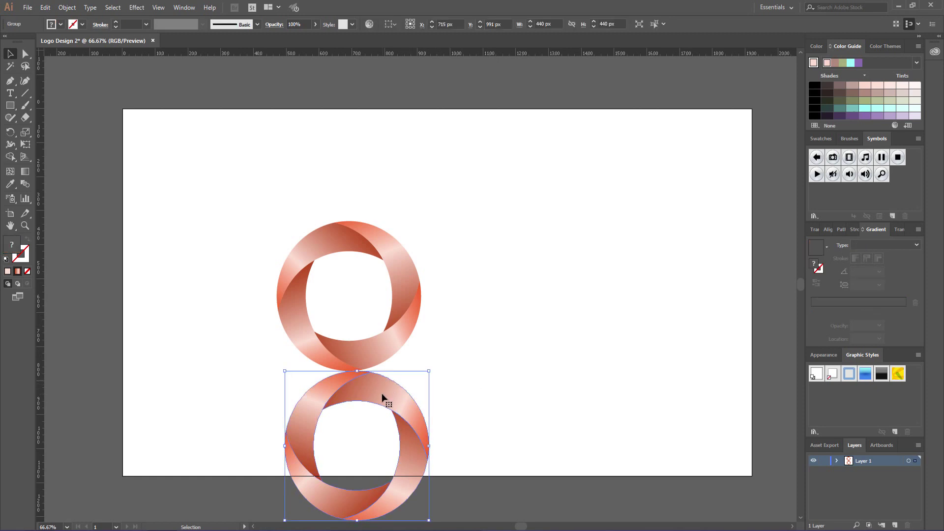
click(496, 333)
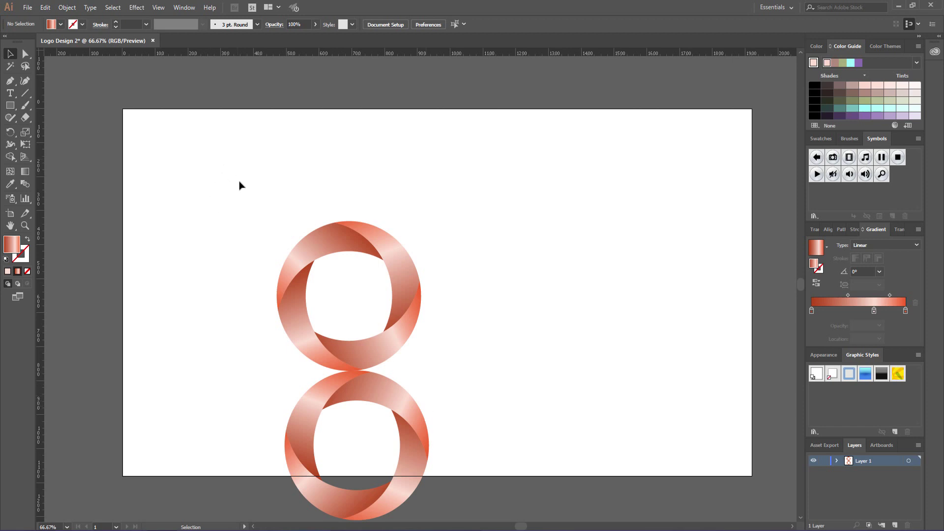
- Select both rings together and nudge them down with the arrow key
drag(240, 182, 455, 464)
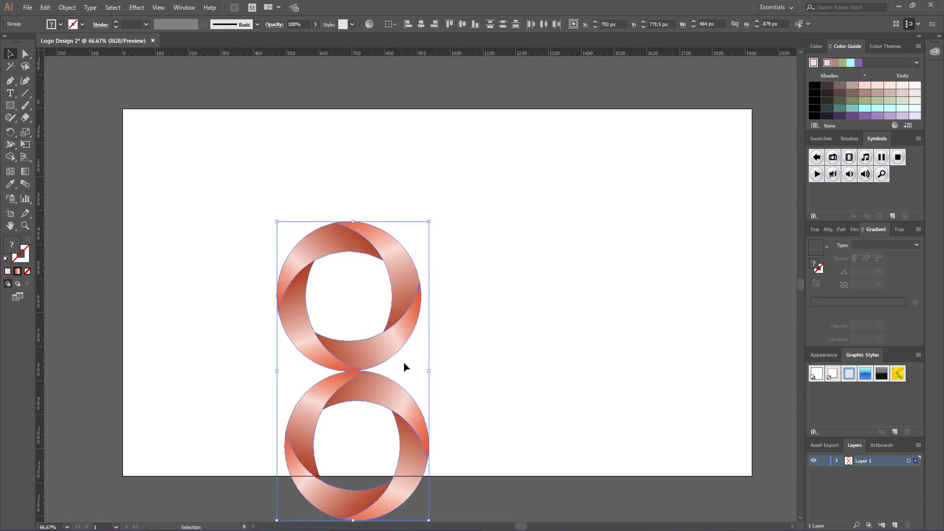
key(Down)
key(Down)
key(Down)
key(Down)
key(Down)
key(Down)
key(Down)
key(Down)
key(Down)
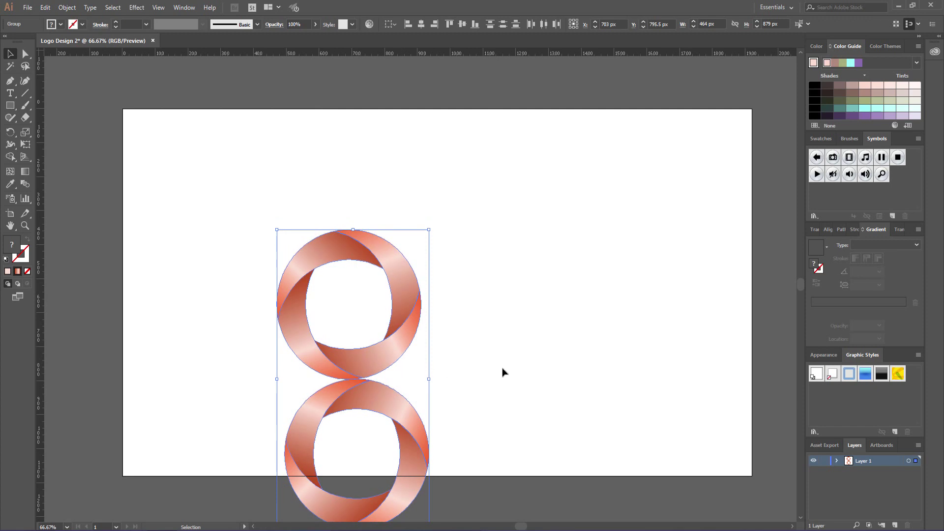
click(502, 372)
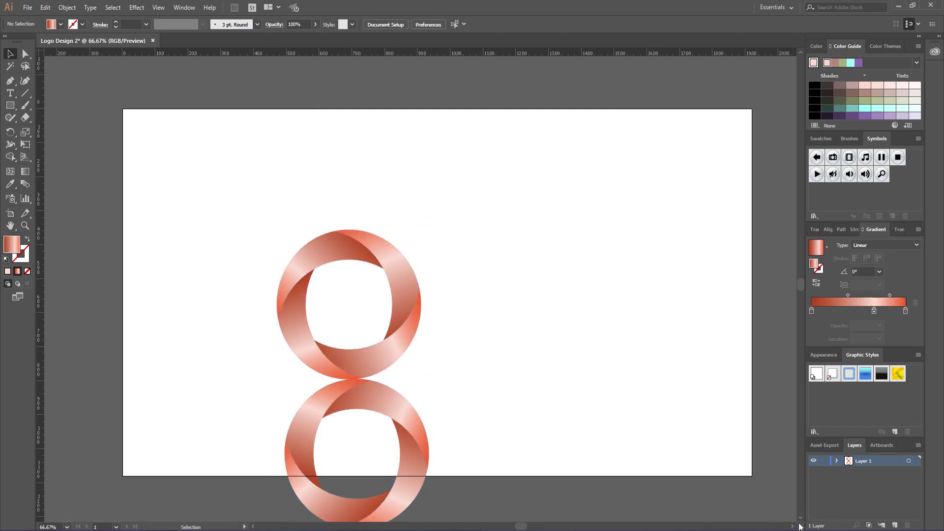
- Draw a black-filled rectangle over the lower part of the reflected ring
scroll(802, 520, down, 5)
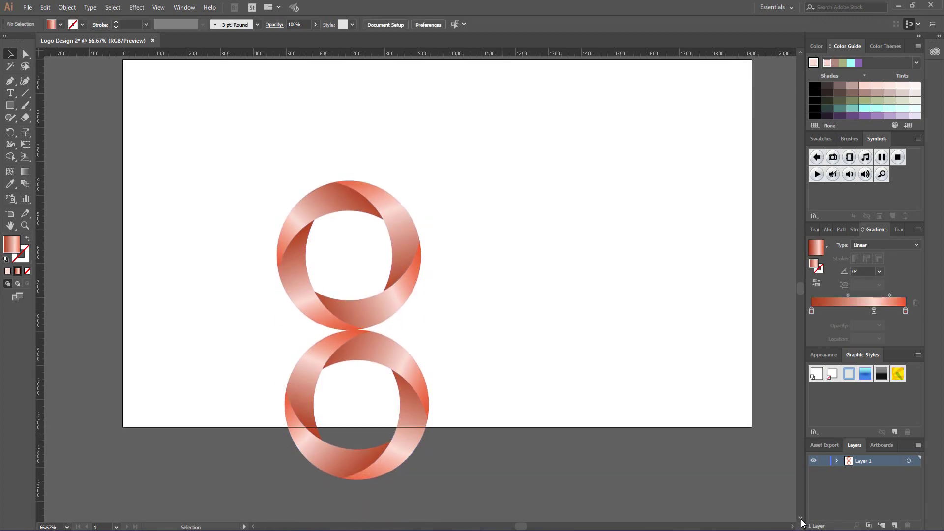
click(12, 108)
click(61, 24)
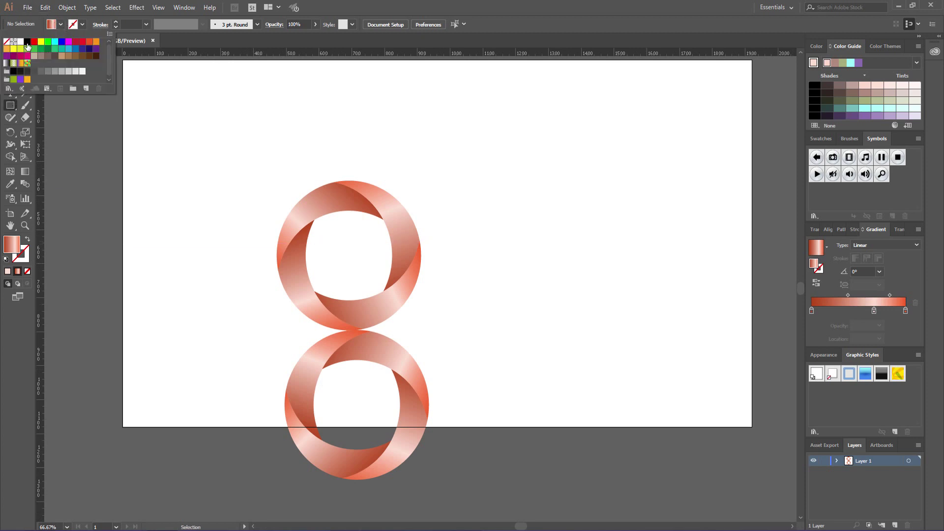
click(27, 42)
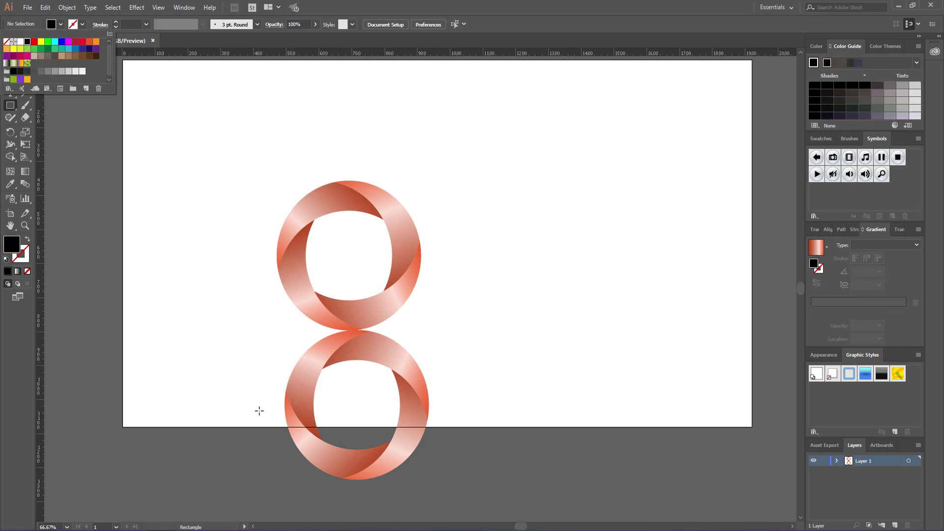
click(272, 430)
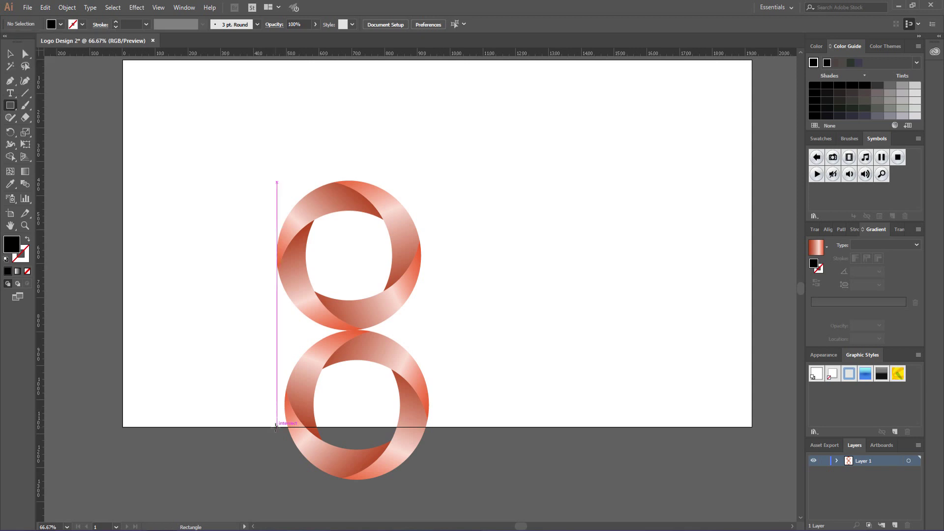
drag(276, 426, 453, 485)
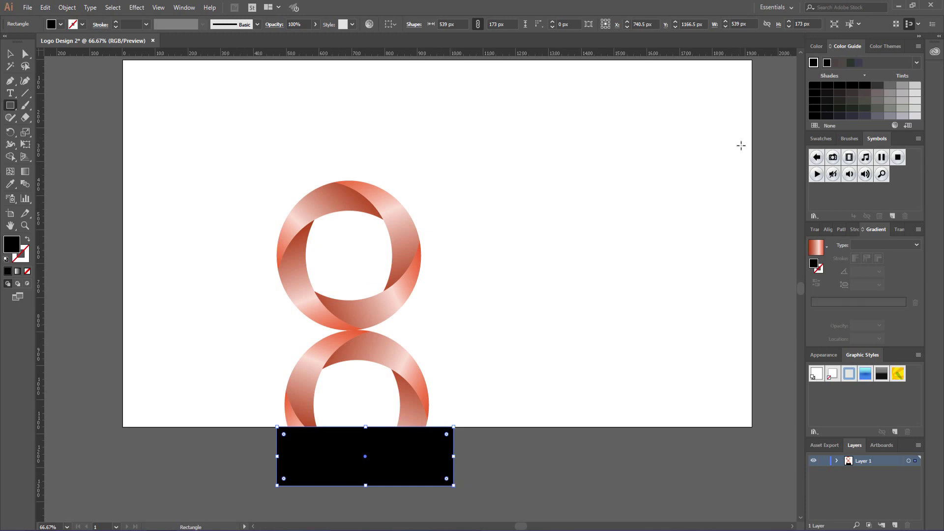
- Collapse the side panels to icons and bring up the Pathfinder panel
right_click(840, 52)
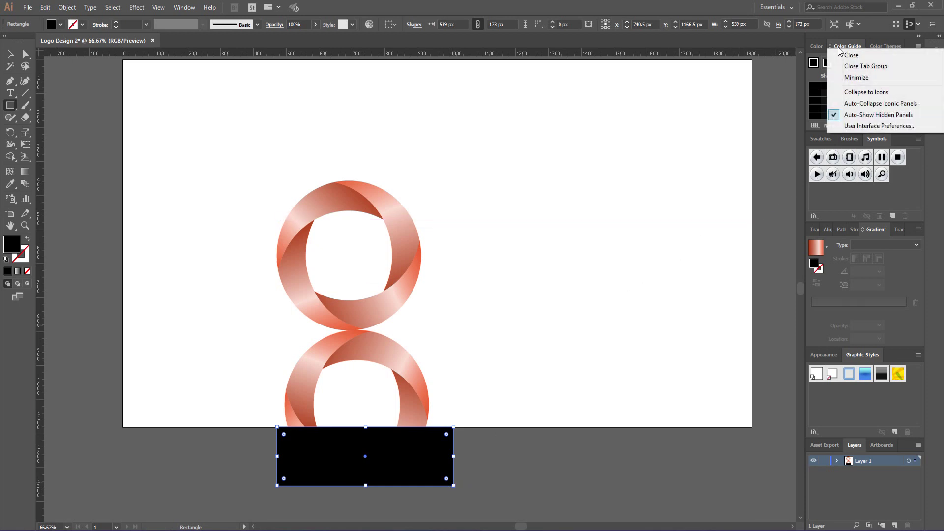
click(846, 93)
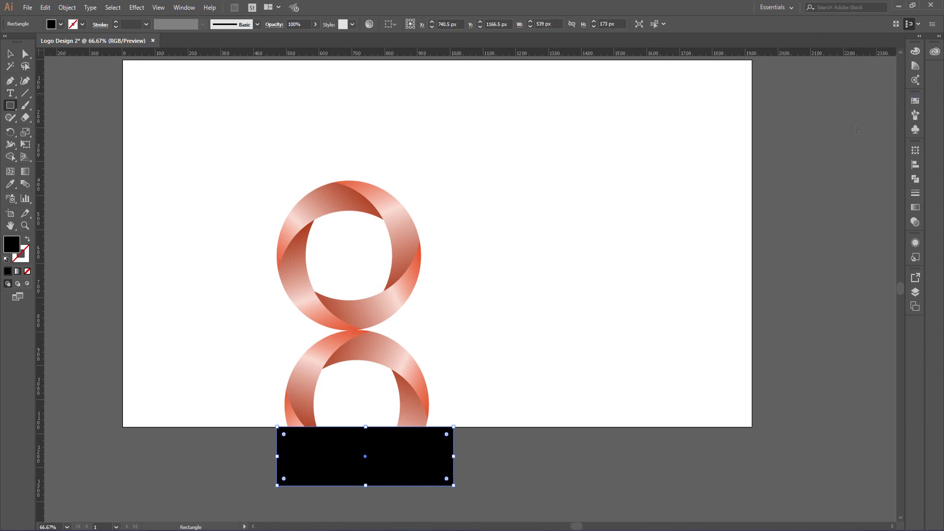
click(914, 179)
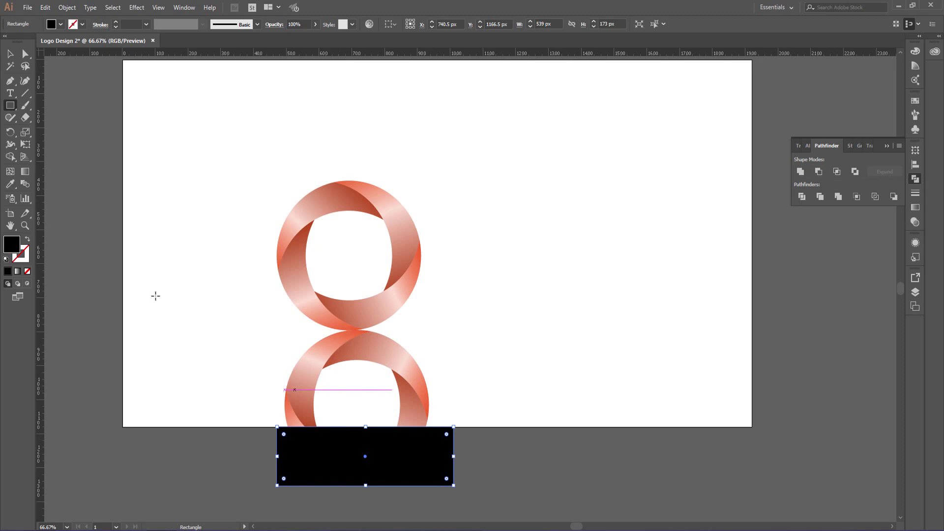
- Trim the lower ring with the black rectangle using Pathfinder Trim
click(8, 53)
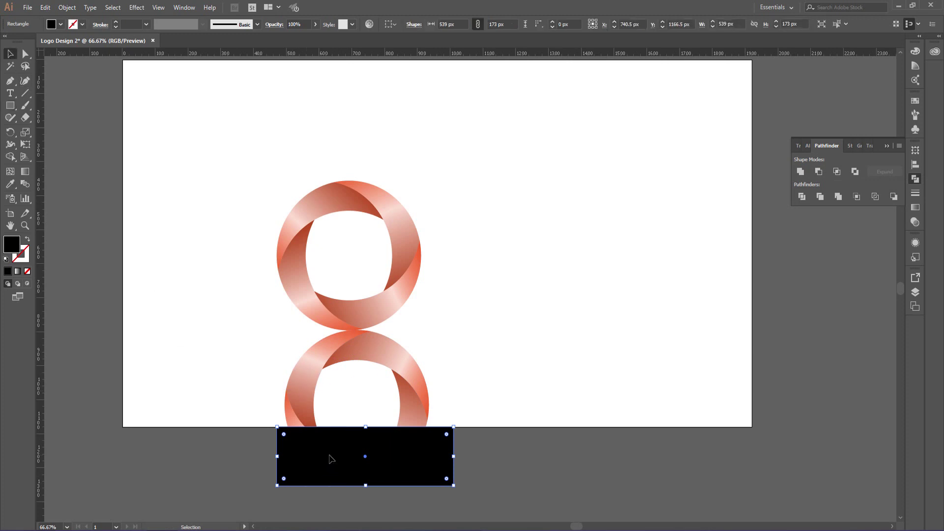
shift+click(311, 375)
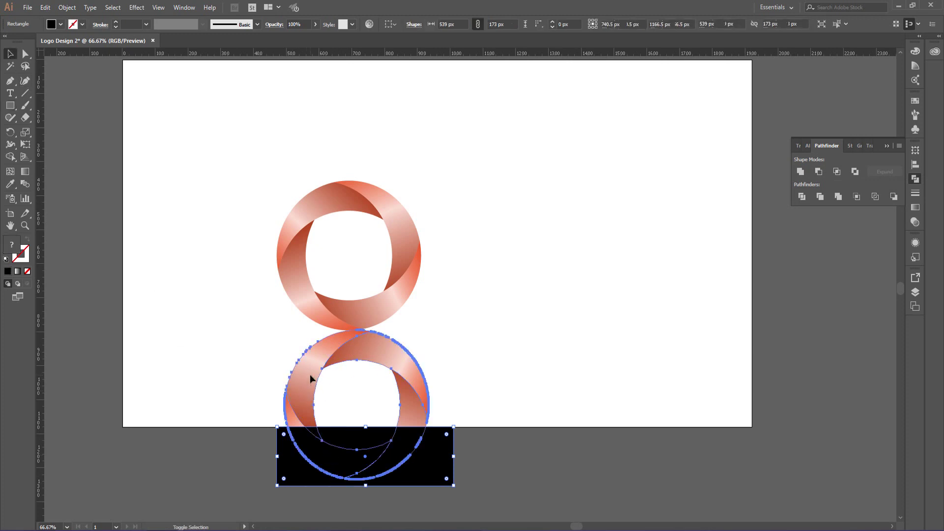
click(820, 196)
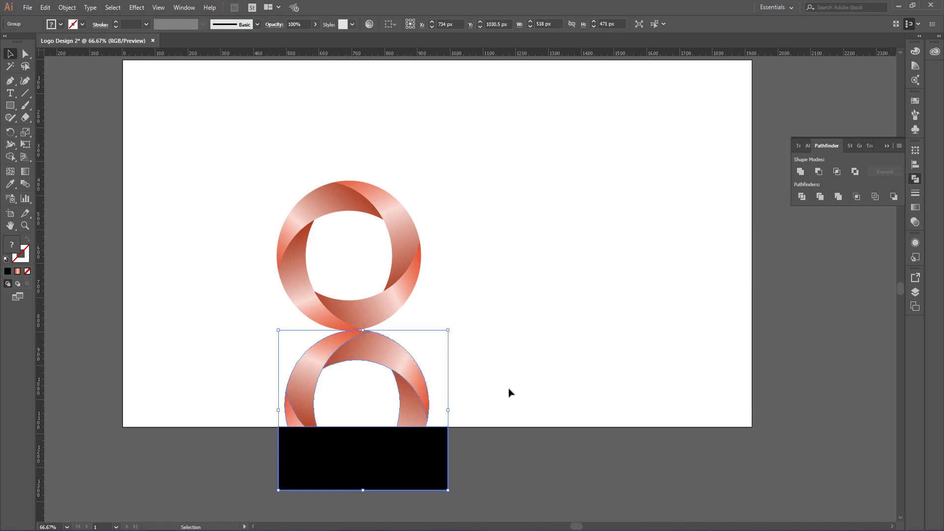
click(482, 387)
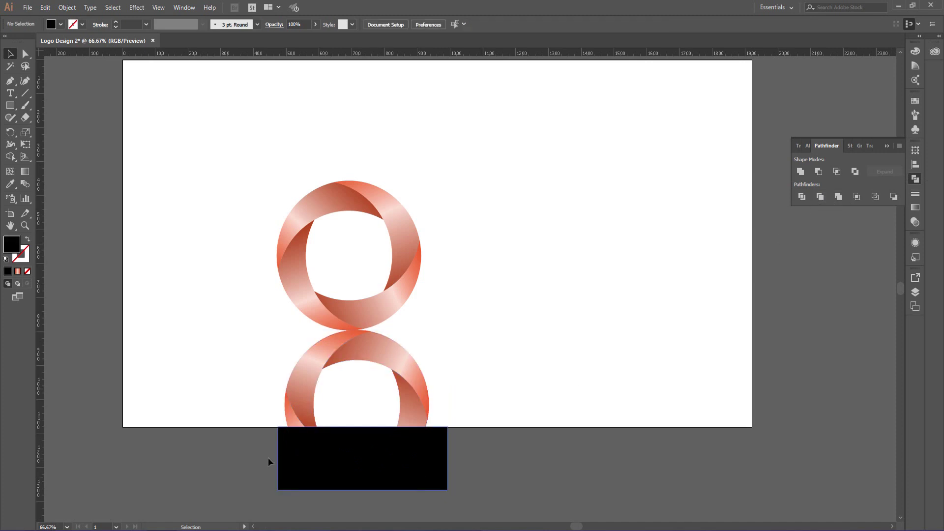
- Ungroup the trimmed result and delete the black rectangle, leaving the flat-cut ring
drag(354, 452, 497, 502)
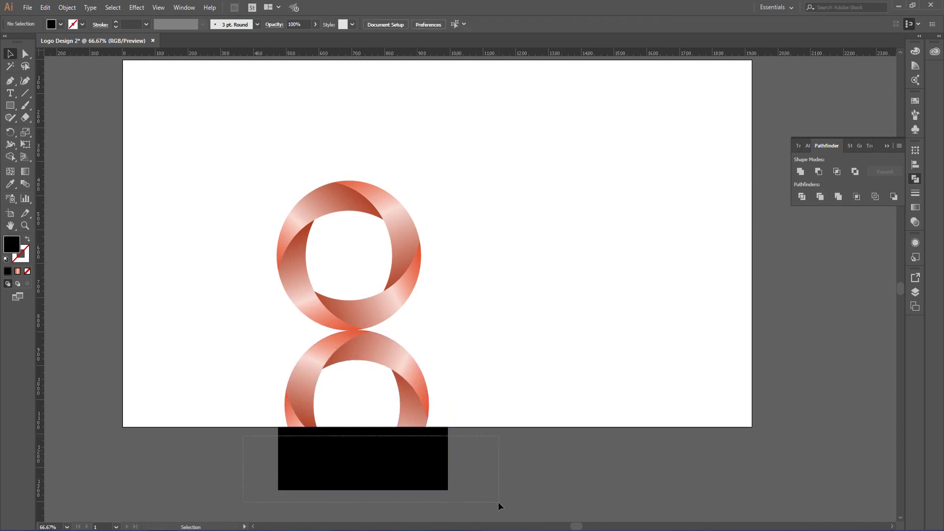
right_click(414, 464)
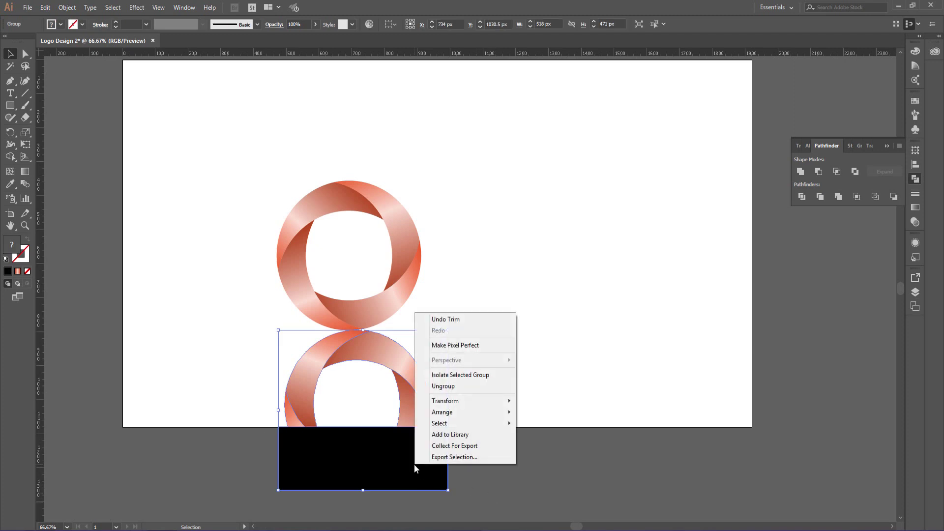
click(453, 386)
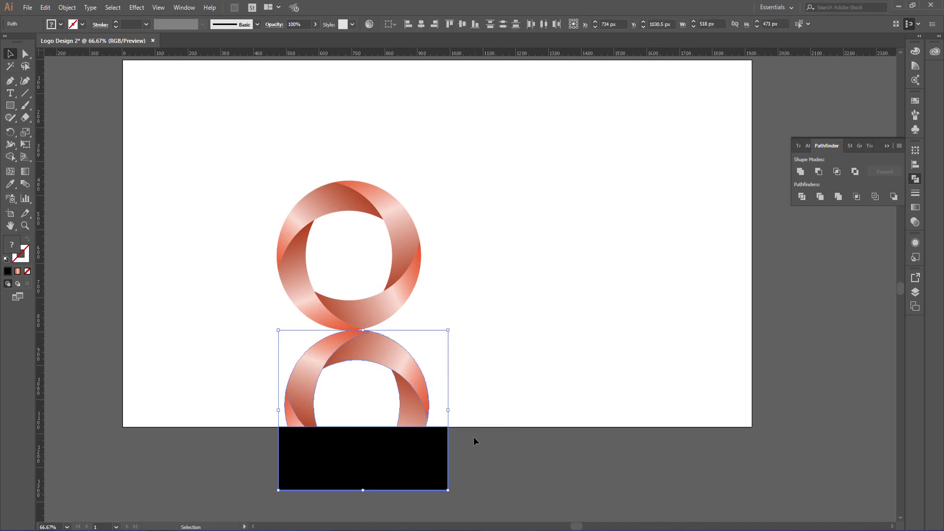
mouse_move(473, 437)
mouse_down()
mouse_move(232, 498)
mouse_move(235, 505)
mouse_up()
key(Delete)
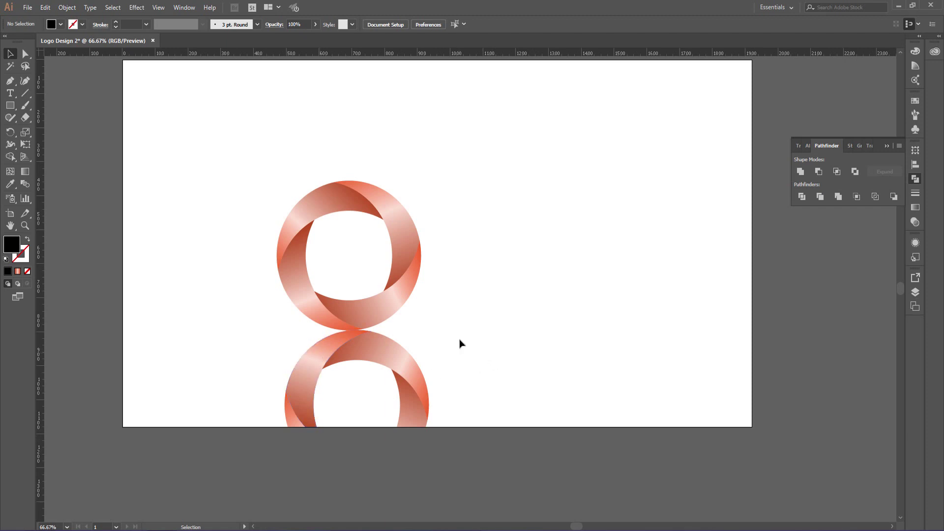
drag(459, 339, 265, 429)
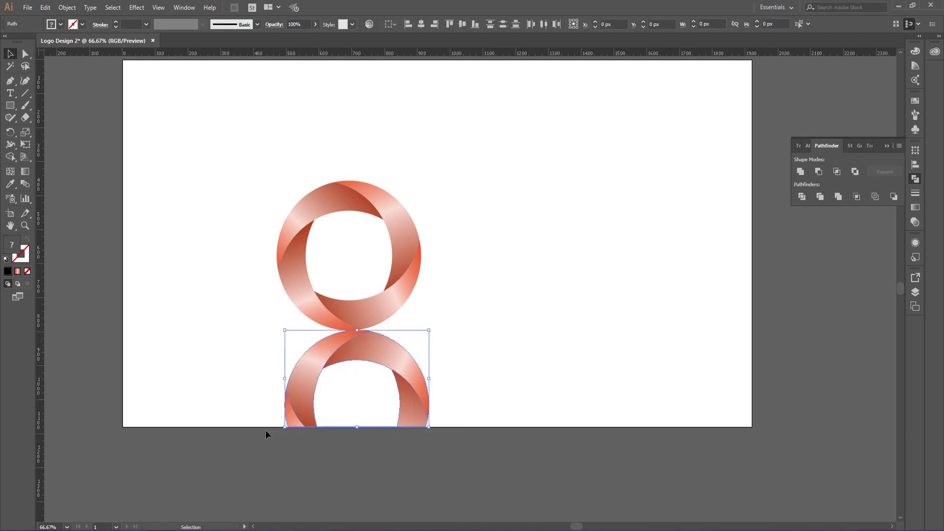
- Join the lower ring's open path and fade it to 65% opacity
right_click(316, 364)
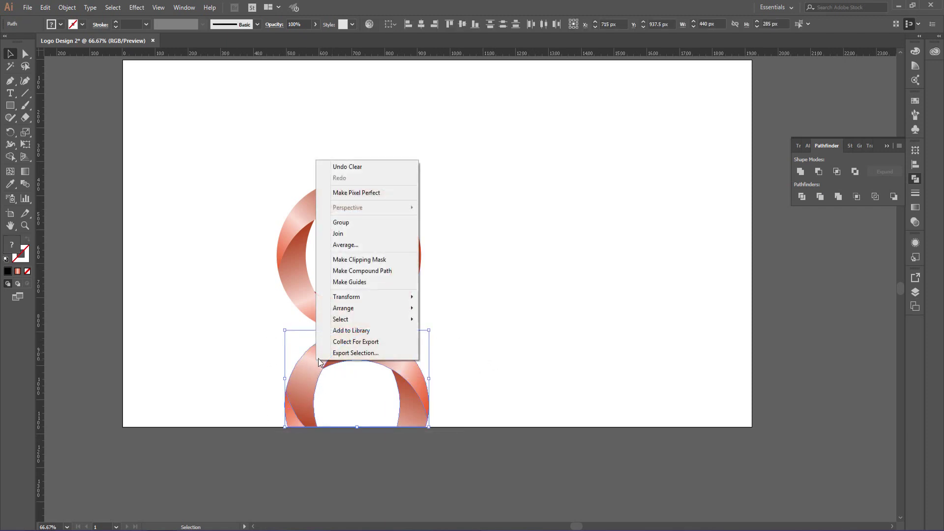
click(355, 233)
click(564, 269)
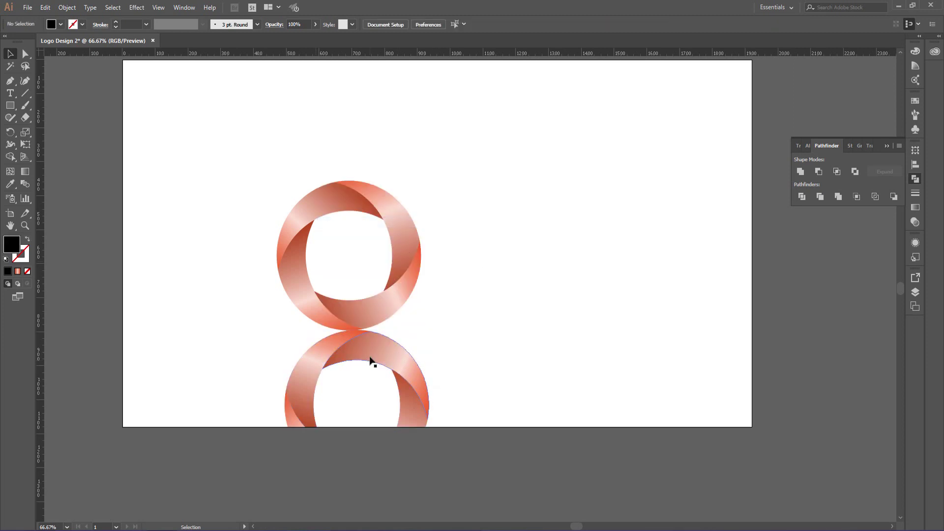
click(331, 353)
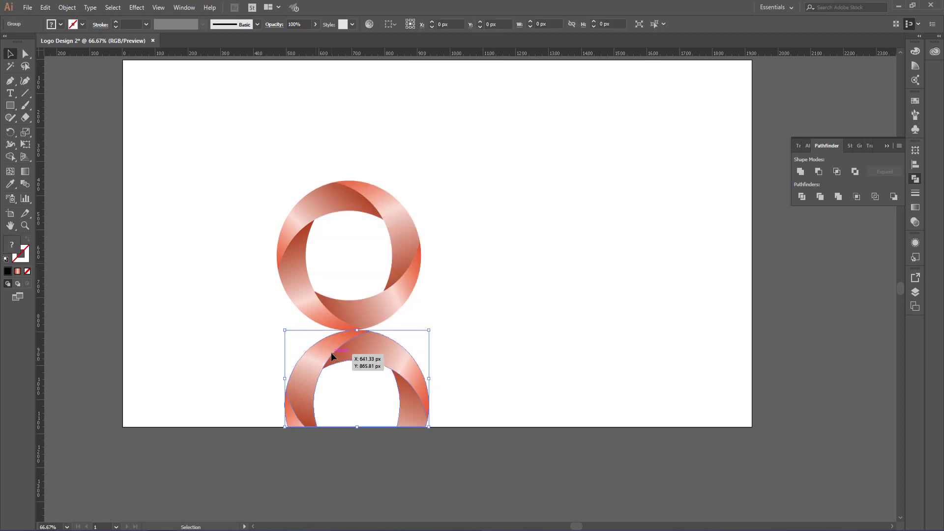
click(315, 24)
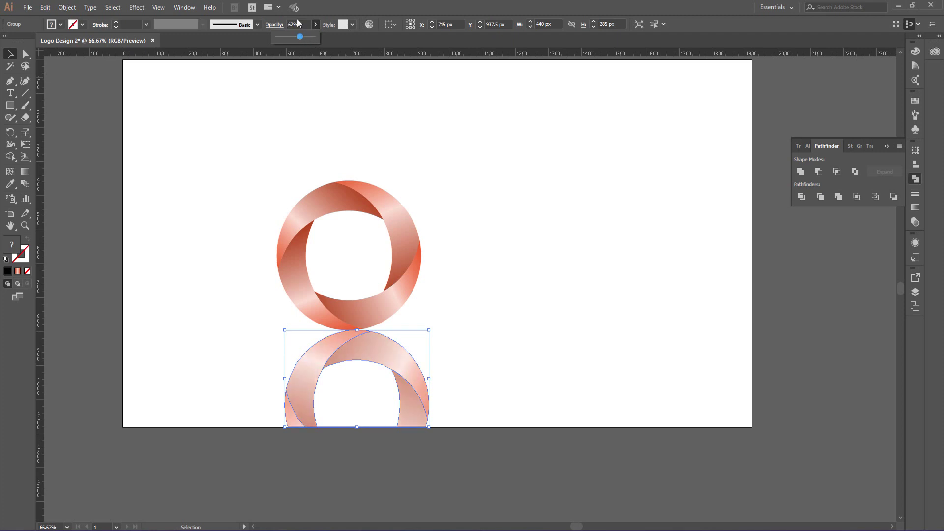
click(371, 32)
text(65)
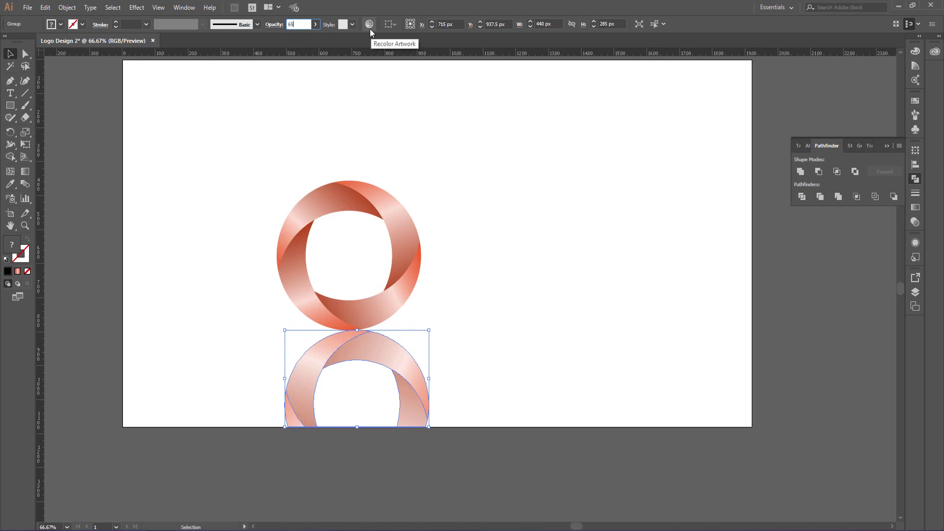
key(Return)
click(454, 298)
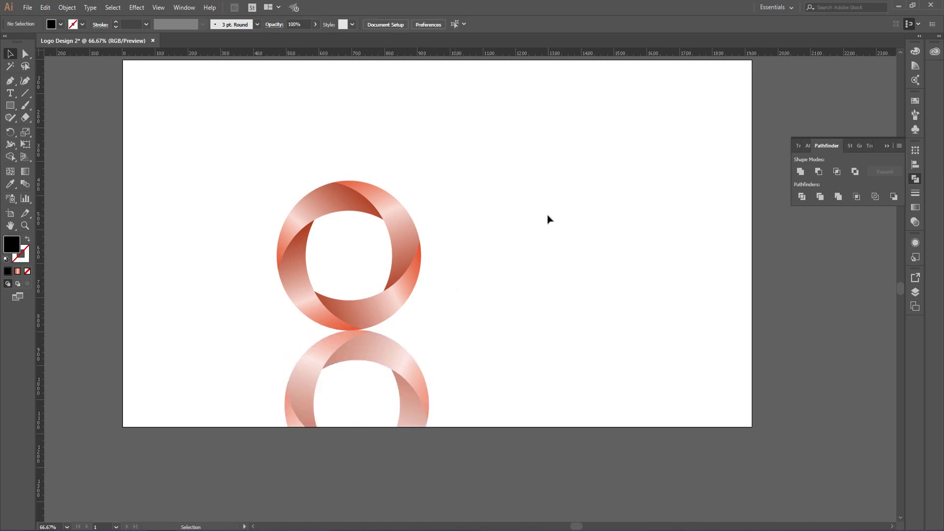
- Group the faded reflection together with the upper ring
drag(255, 159, 427, 393)
right_click(395, 304)
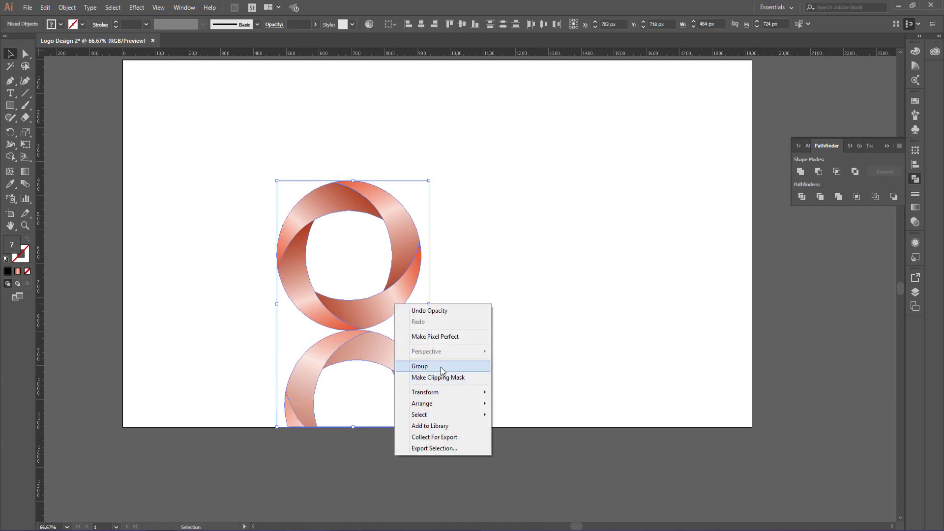
click(440, 366)
click(550, 315)
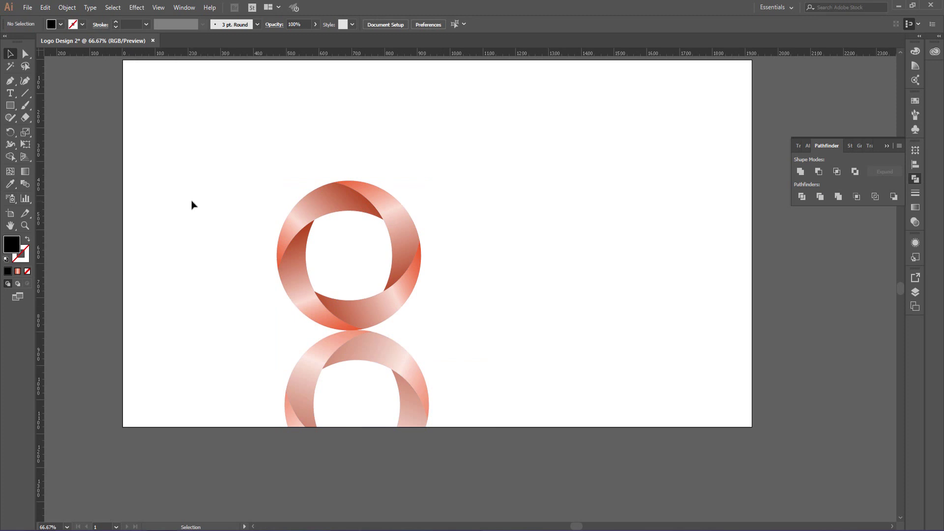
scroll(191, 204, up, 1)
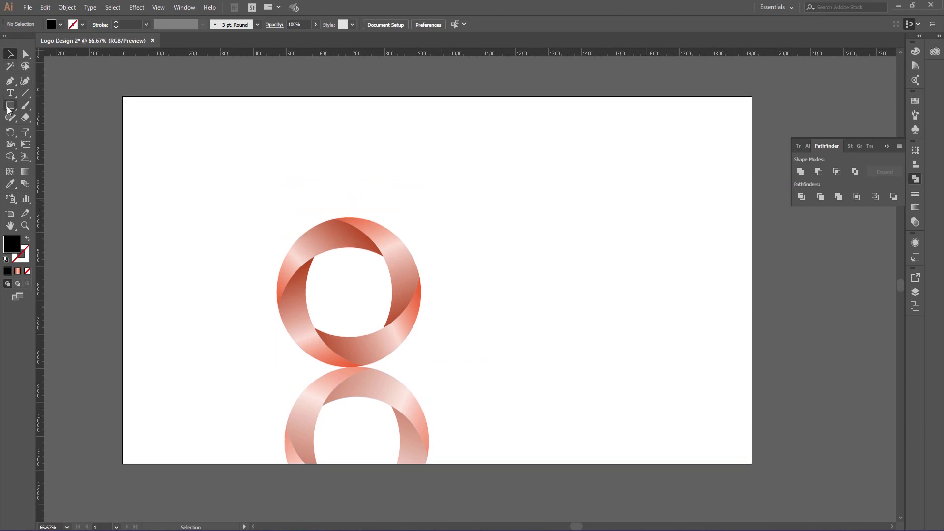
- Draw a black 1920 × 1080 px rectangle snapped to the artboard's corners
drag(9, 107, 45, 102)
drag(122, 95, 757, 474)
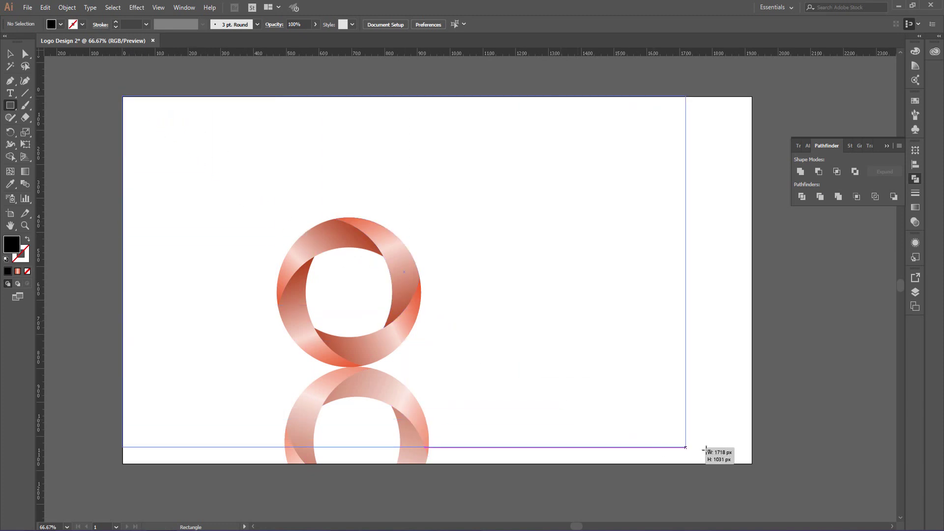
drag(757, 475, 752, 464)
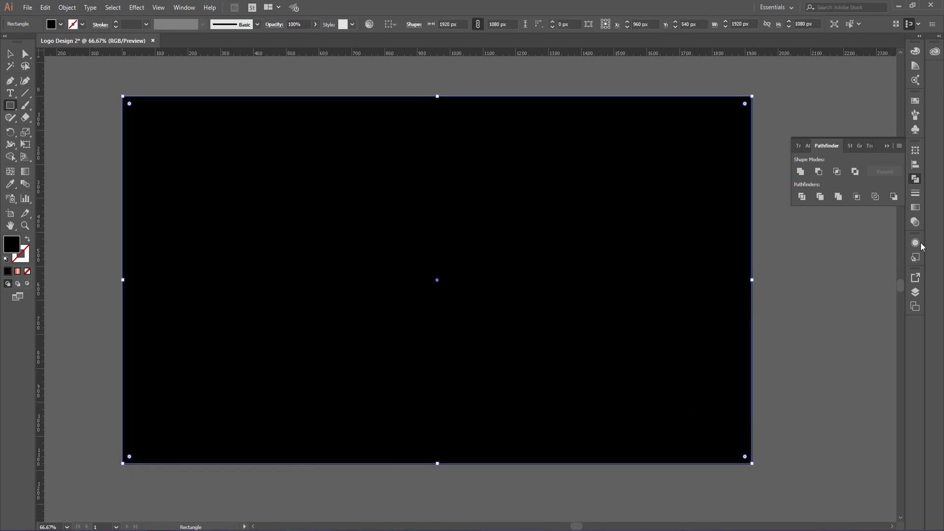
- Fill the background rectangle with the White, Black gradient preset and rearrange its stops
click(916, 207)
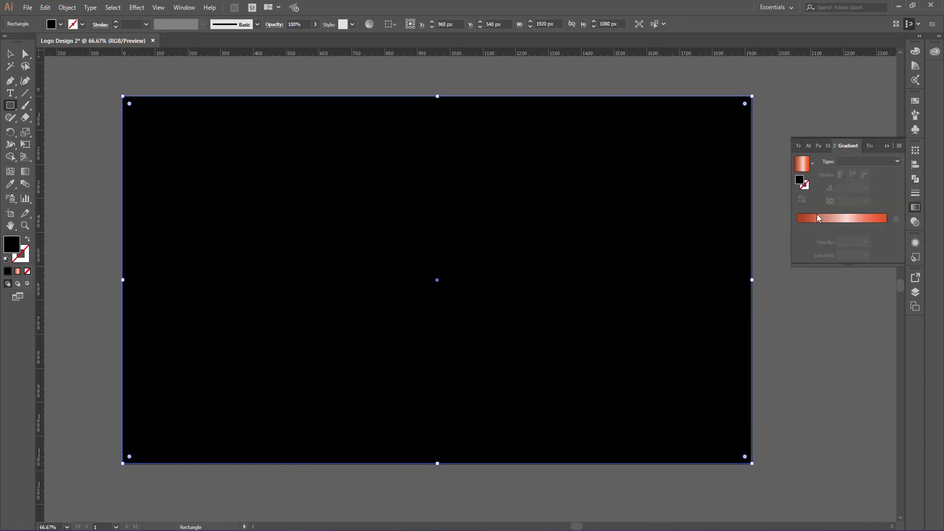
click(812, 164)
click(814, 164)
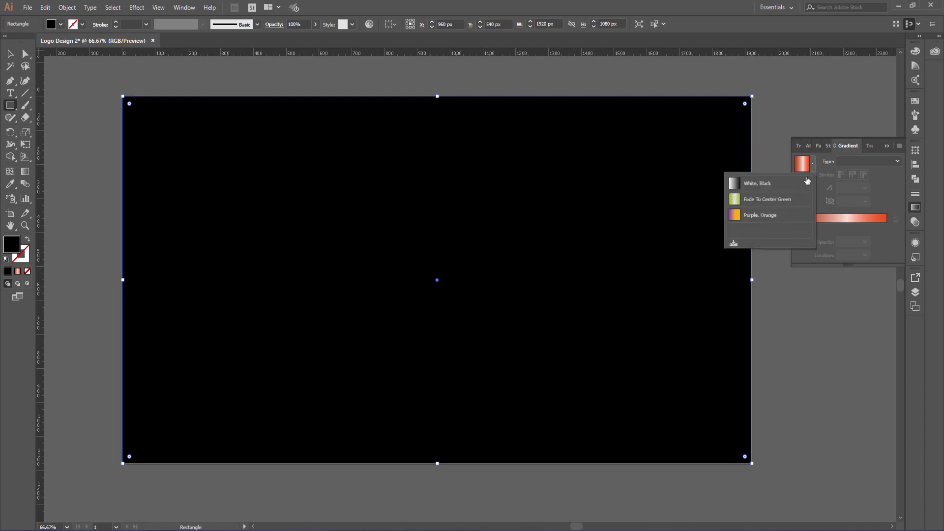
click(769, 190)
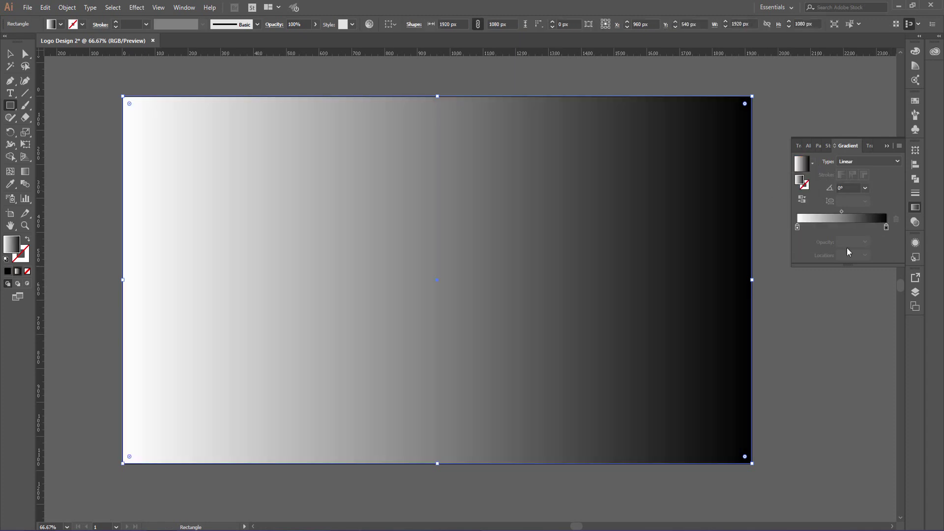
click(797, 226)
drag(797, 226, 827, 228)
mouse_move(838, 228)
mouse_down()
mouse_move(854, 228)
mouse_move(788, 226)
mouse_up()
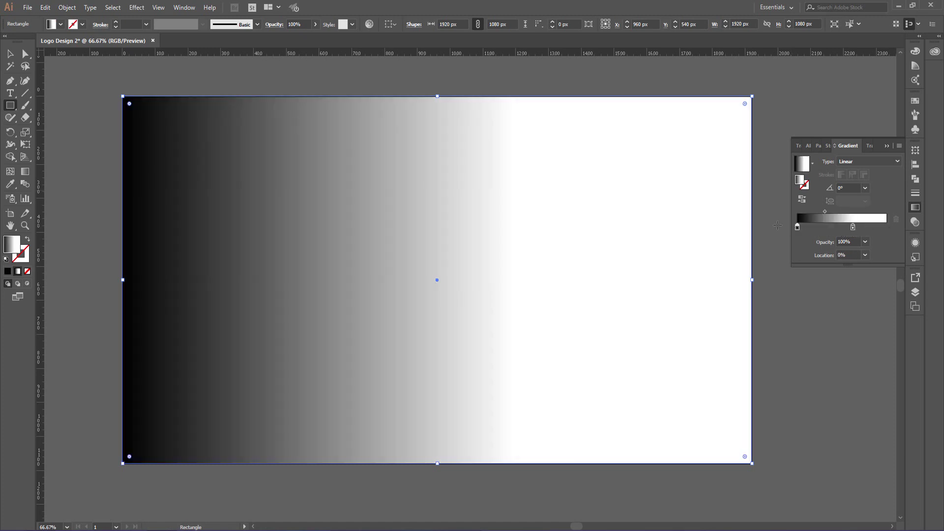
- Make the gradient radial, white-centred, with a blue outer stop
click(871, 163)
click(856, 184)
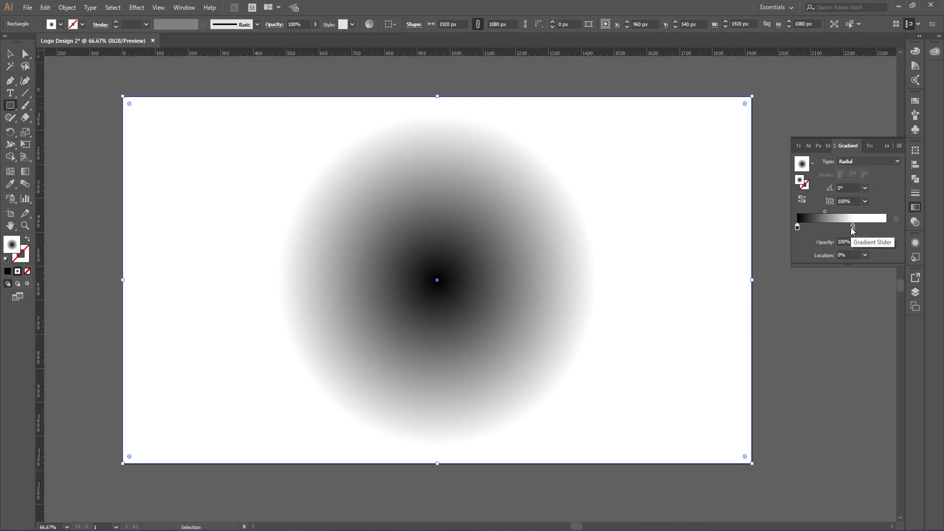
mouse_move(797, 227)
mouse_down()
mouse_move(885, 227)
mouse_move(796, 227)
mouse_up()
double_click(796, 227)
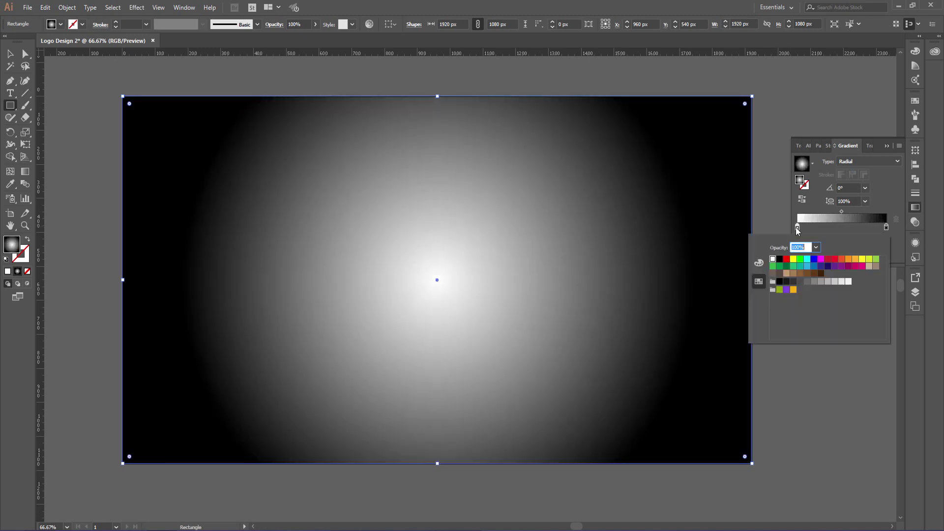
click(886, 226)
double_click(886, 227)
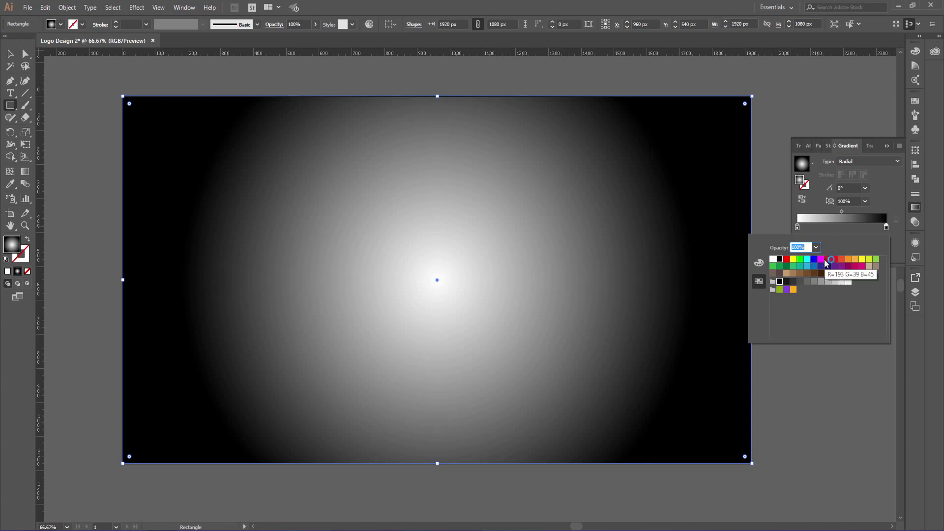
click(813, 259)
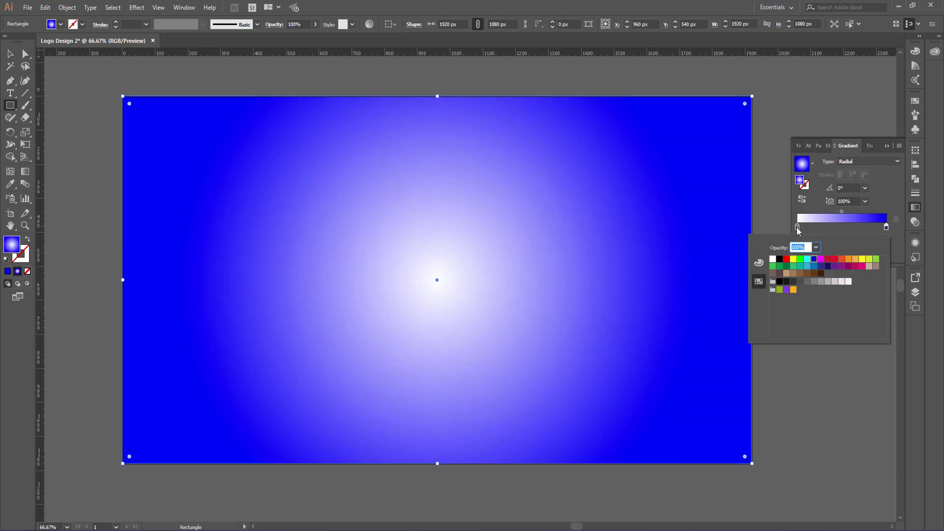
key(Escape)
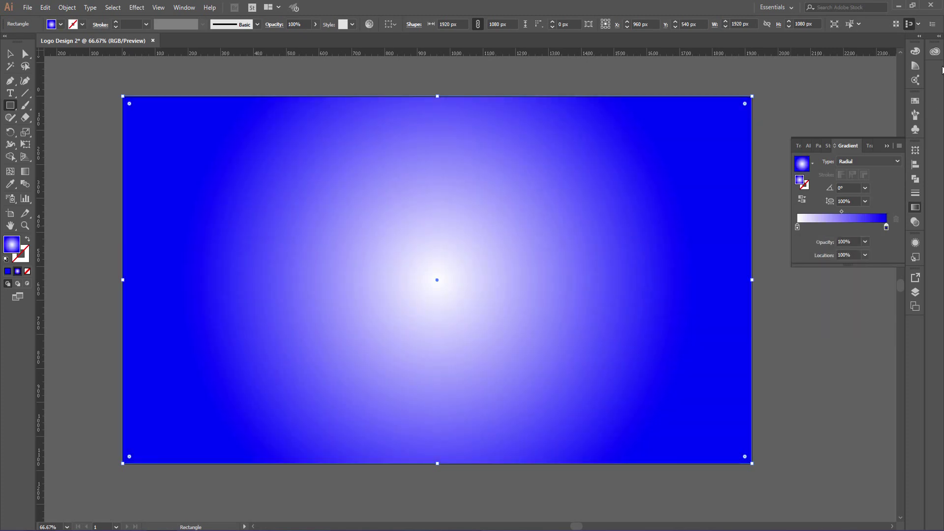
- Expand the docked side panels to show Color Guide, Gradient and Layers
right_click(854, 146)
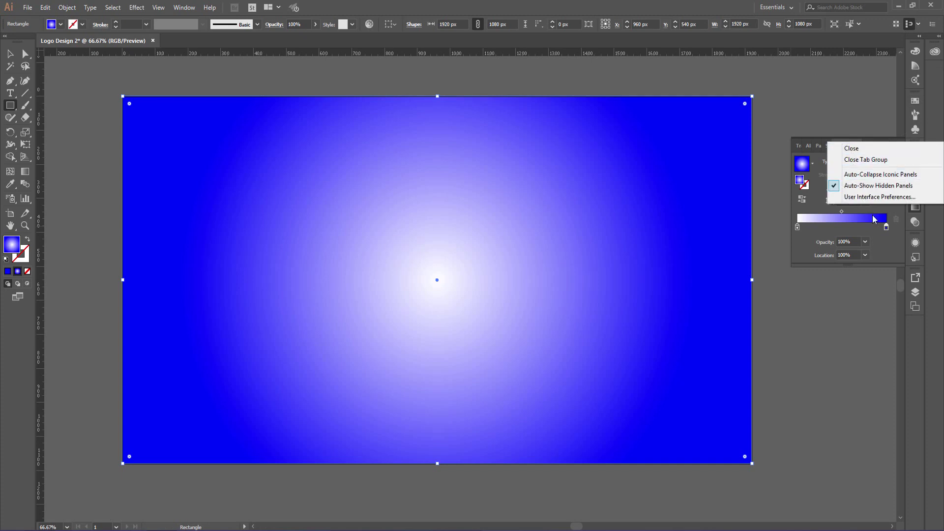
click(891, 241)
right_click(918, 149)
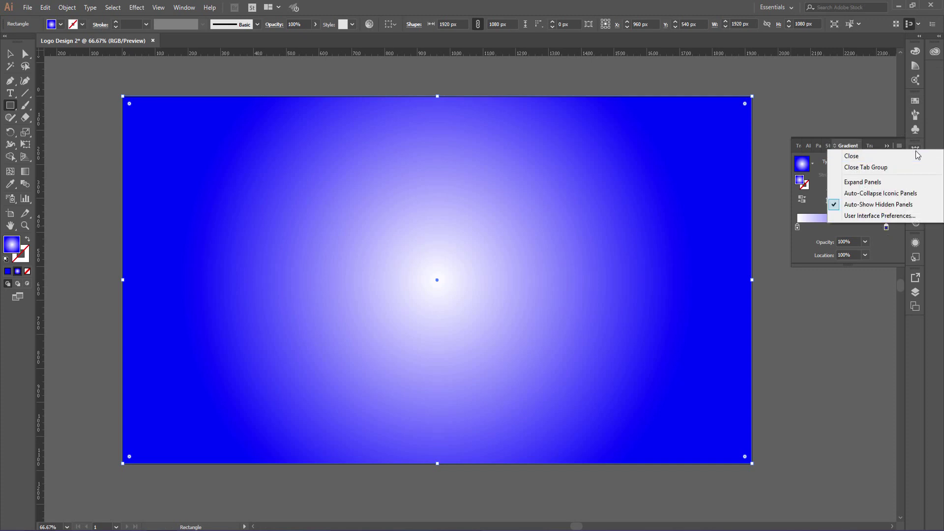
click(870, 182)
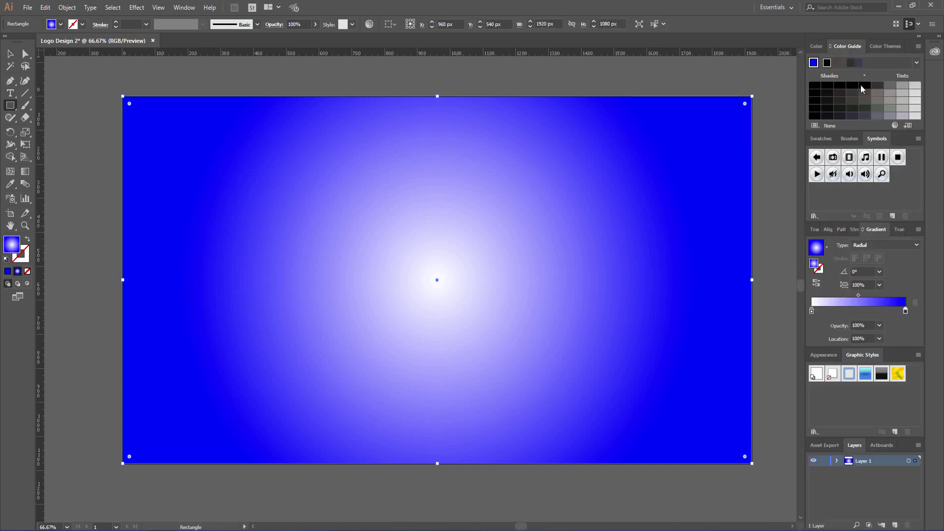
- Base the Color Guide on the blue and drop its tint and shade swatches onto the gradient stops
double_click(904, 311)
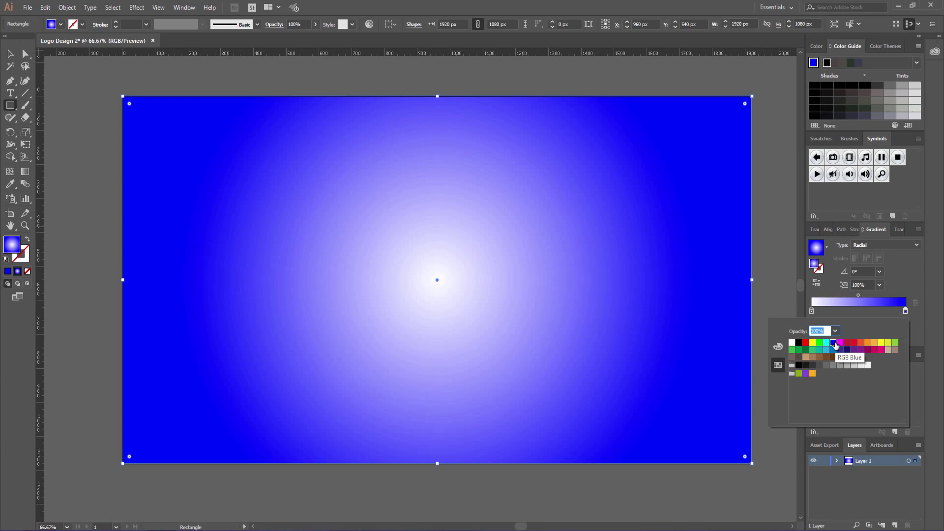
click(813, 63)
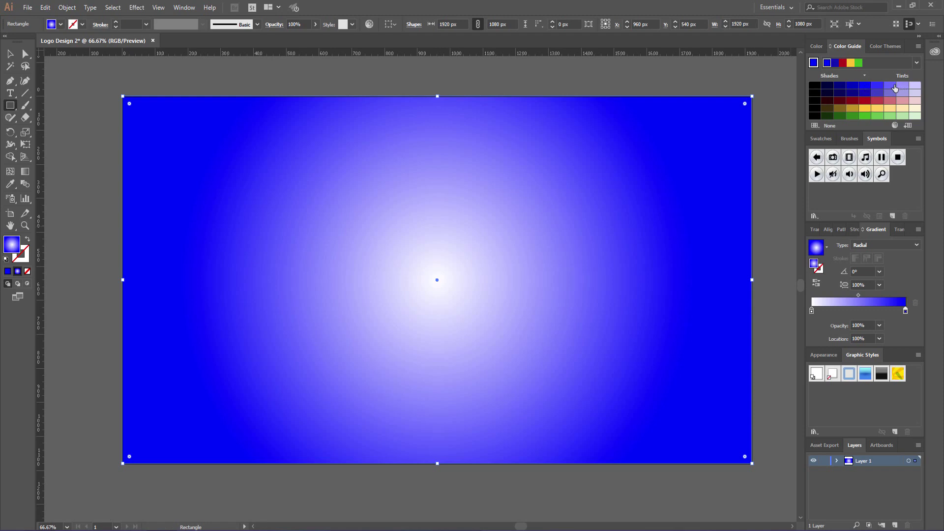
drag(902, 85, 812, 311)
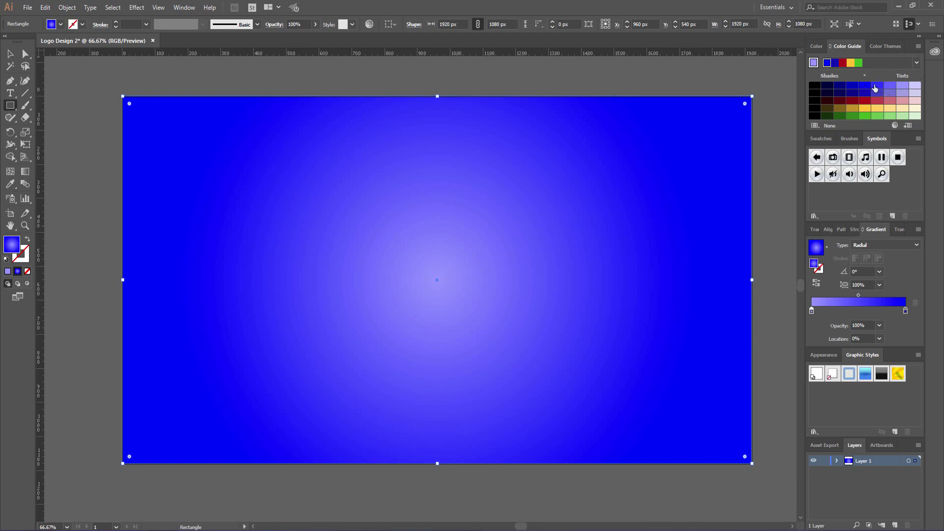
drag(877, 85, 904, 310)
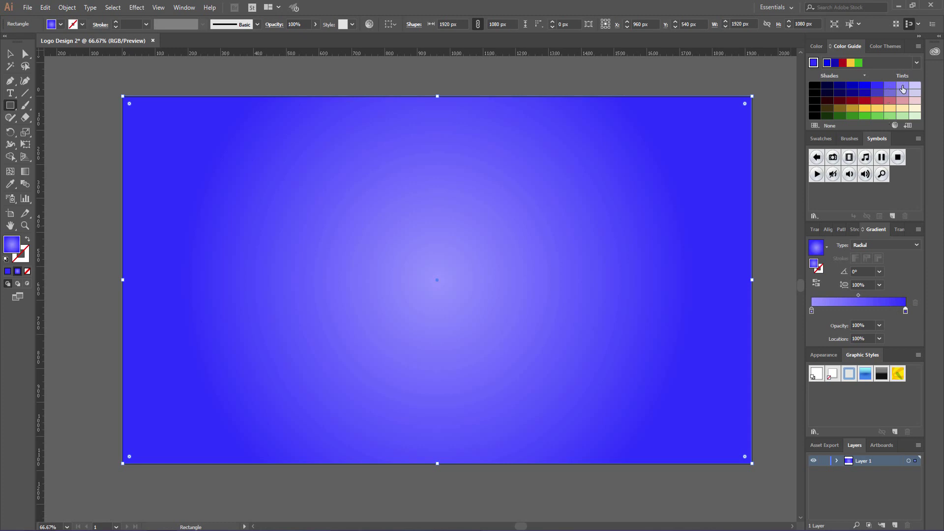
mouse_move(914, 86)
mouse_down()
mouse_move(831, 293)
mouse_move(811, 311)
mouse_up()
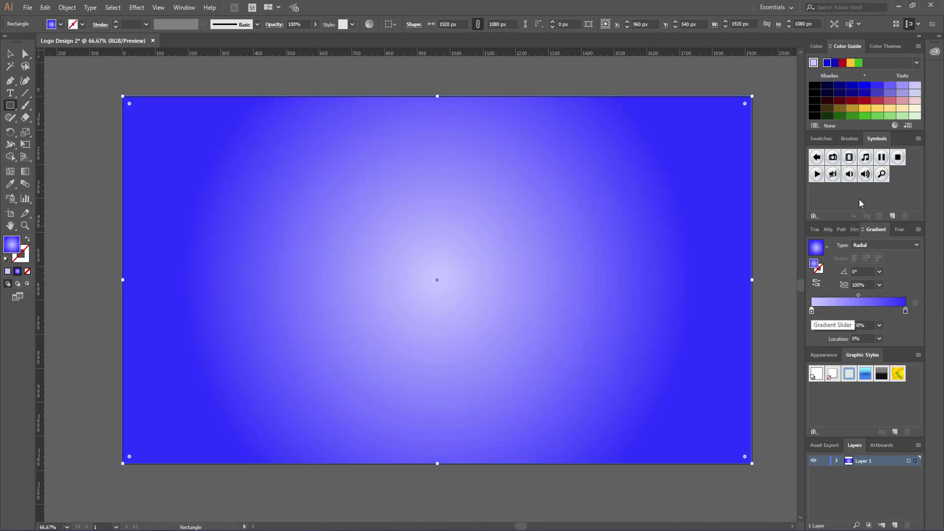
mouse_move(902, 85)
mouse_down()
mouse_move(808, 318)
mouse_move(812, 312)
mouse_up()
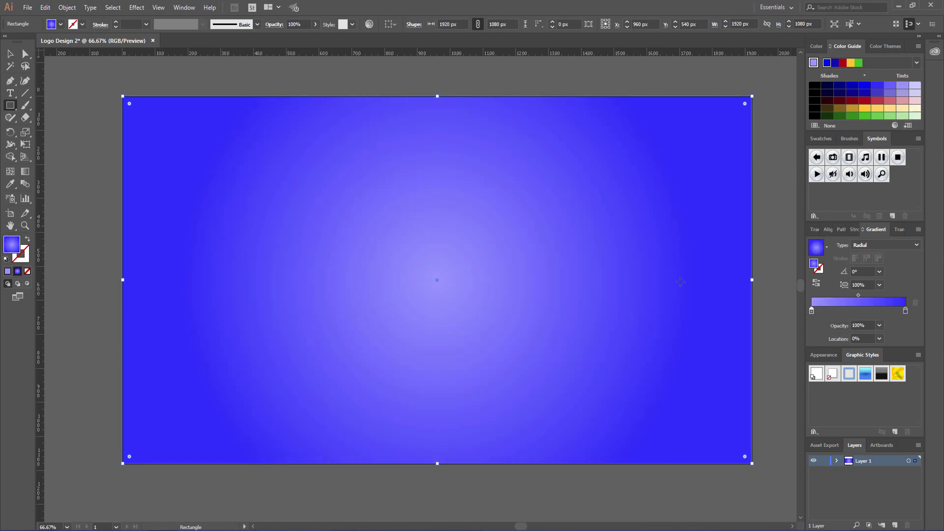
key(g)
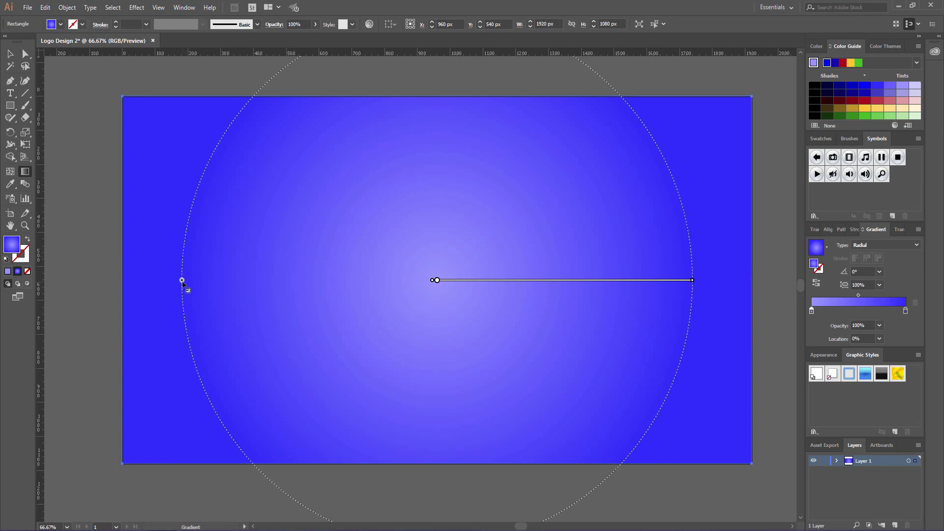
- Enlarge the radial gradient and send the background rectangle behind the rings
drag(182, 280, 121, 280)
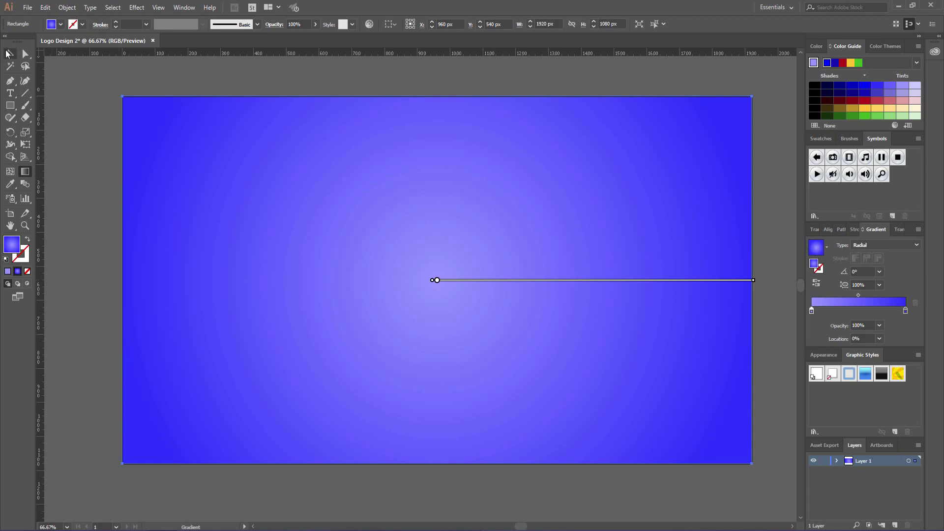
click(10, 54)
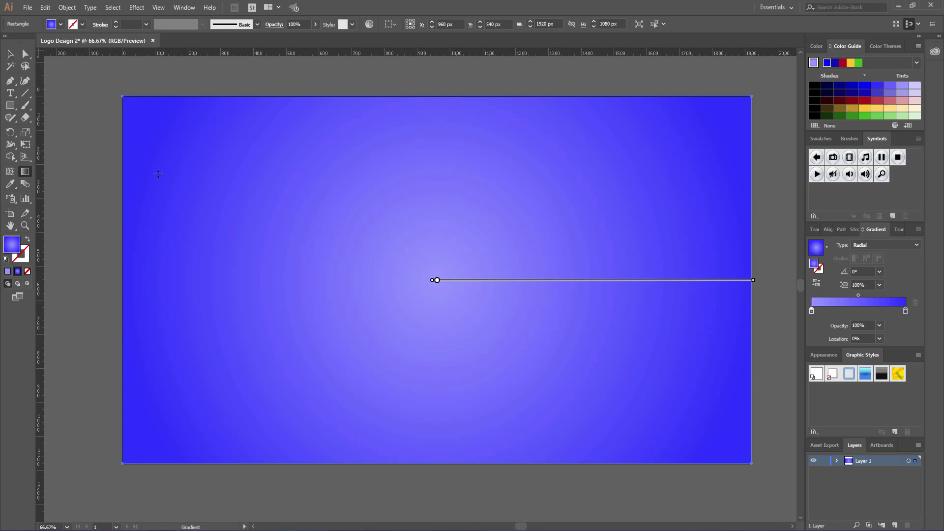
right_click(252, 125)
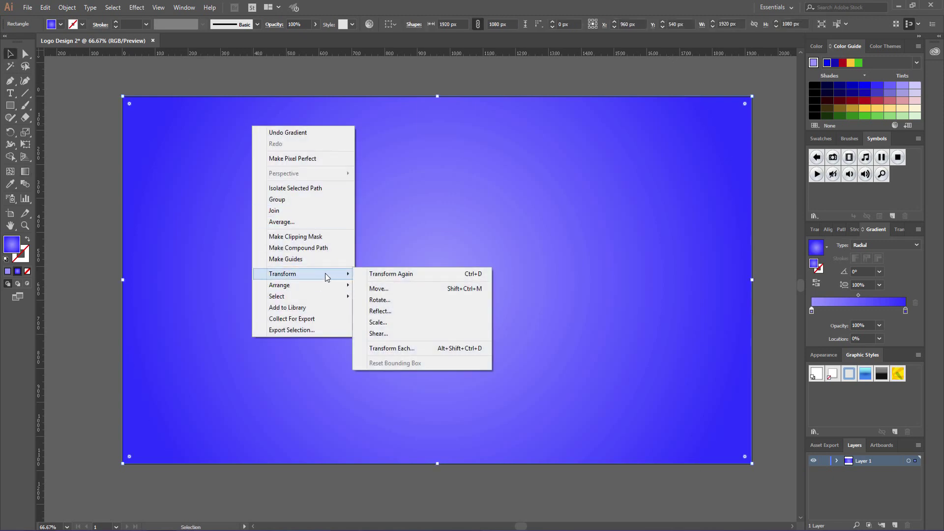
mouse_move(299, 284)
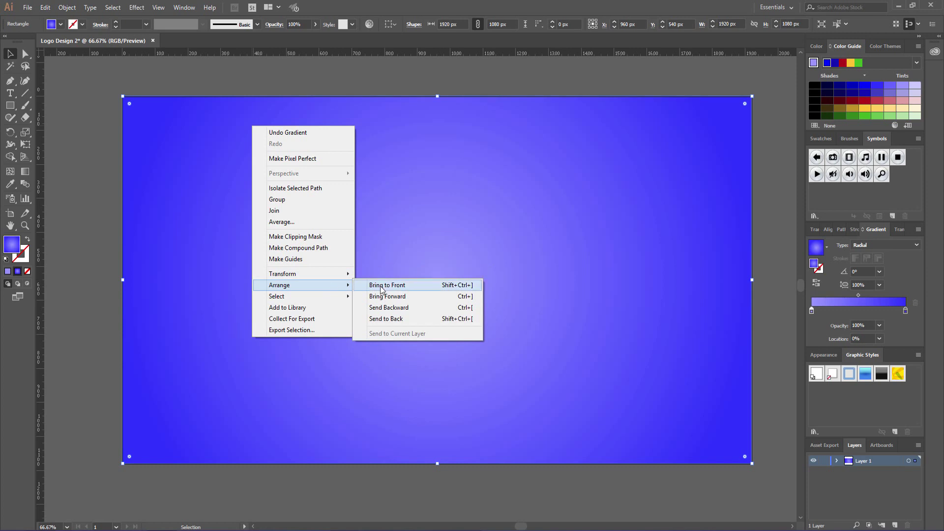
click(385, 318)
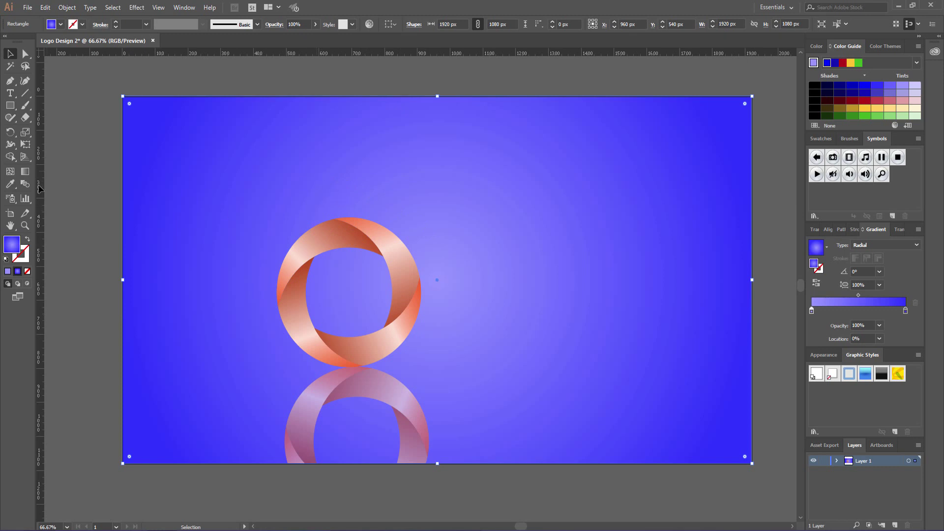
- Widen the gradient to the canvas edges, shift its midpoint, and lighten both stop colours
click(25, 171)
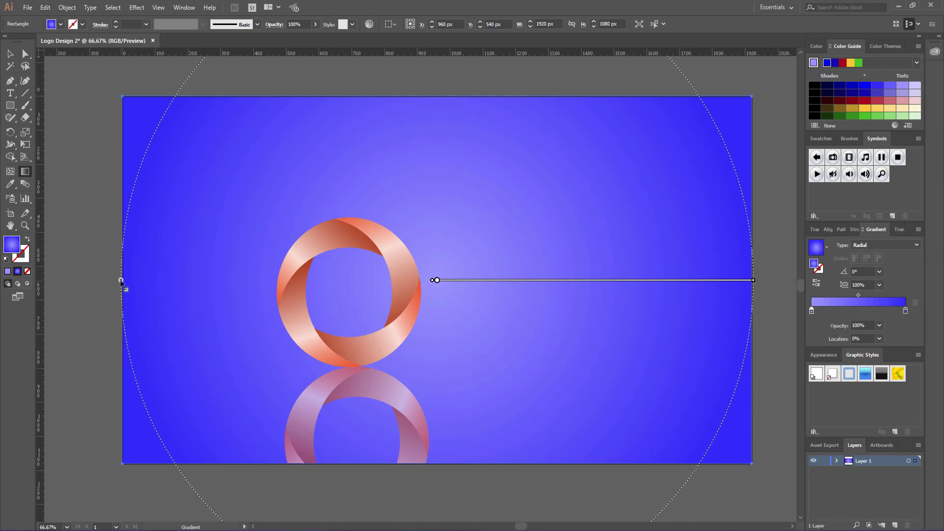
drag(120, 280, 117, 281)
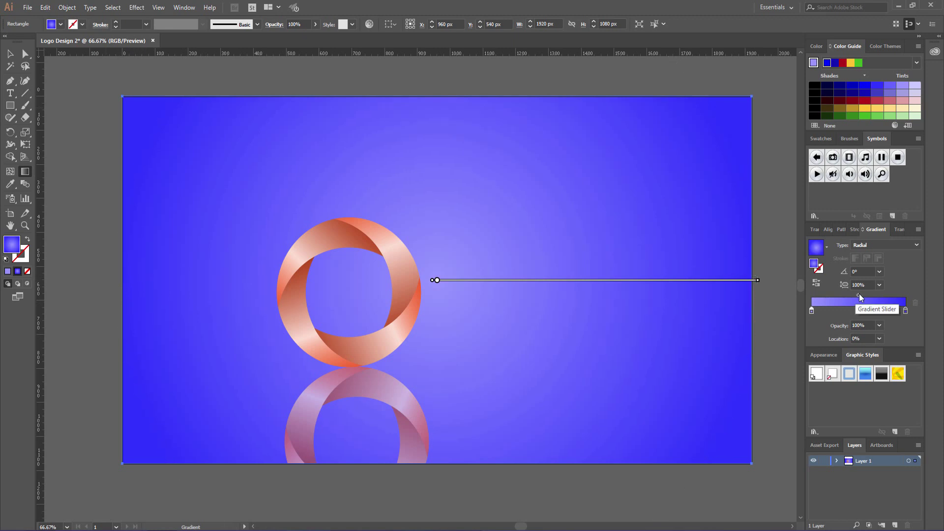
drag(859, 295, 864, 295)
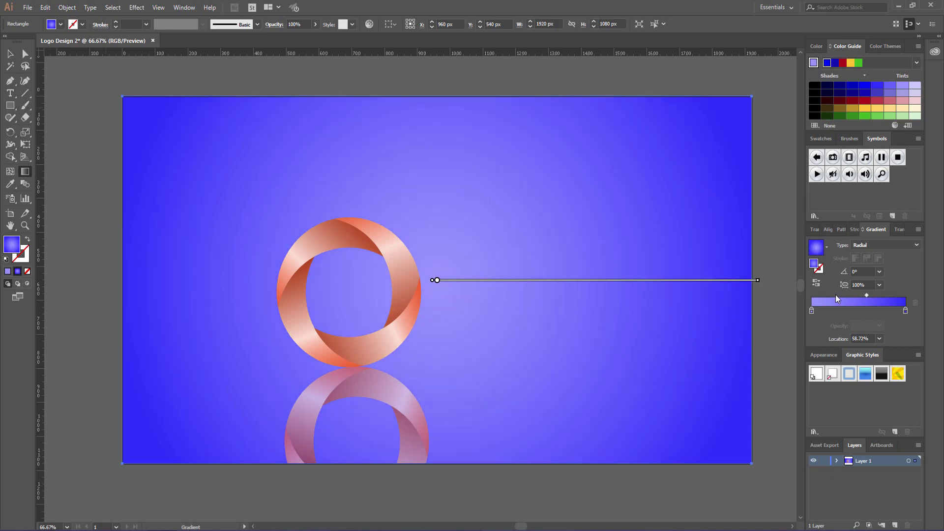
drag(867, 294, 871, 295)
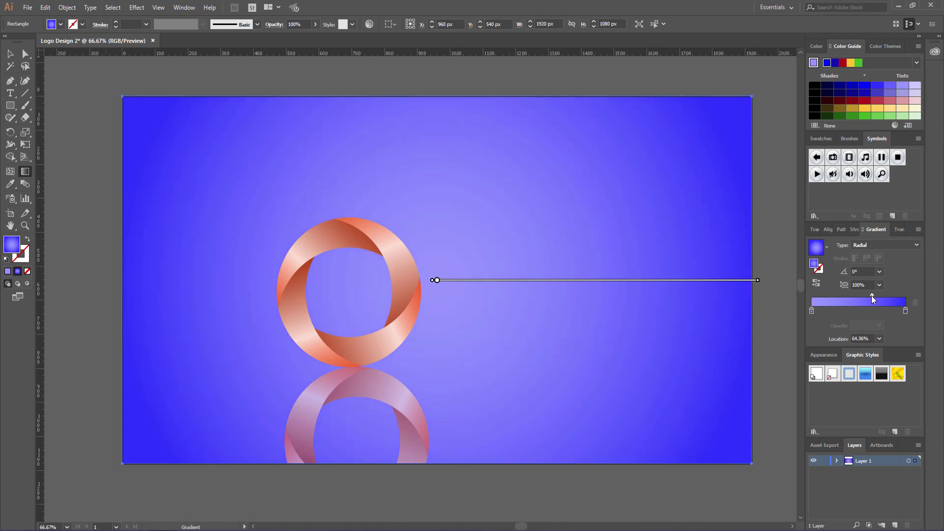
drag(887, 88, 904, 311)
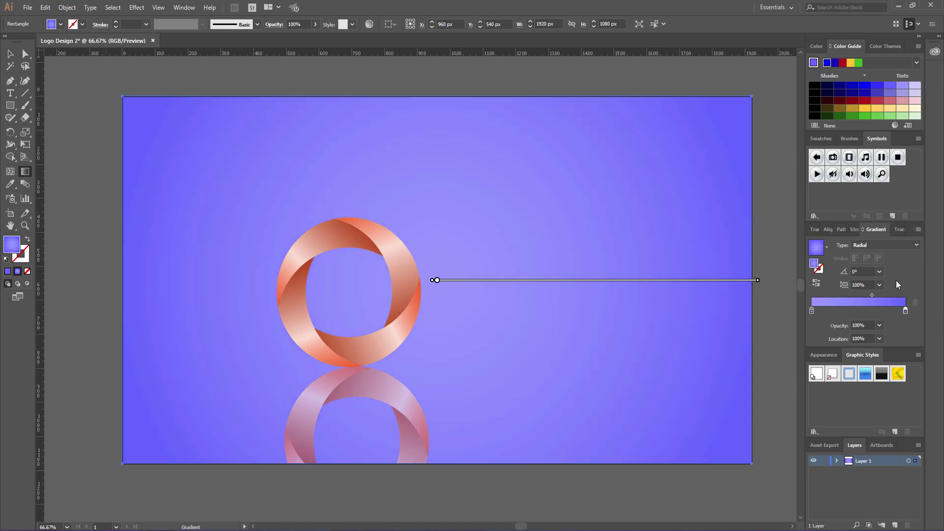
drag(872, 295, 868, 295)
mouse_move(903, 86)
mouse_down()
mouse_move(851, 294)
mouse_move(813, 310)
mouse_move(813, 329)
mouse_up()
mouse_move(914, 85)
mouse_down()
mouse_move(792, 306)
mouse_move(811, 310)
mouse_up()
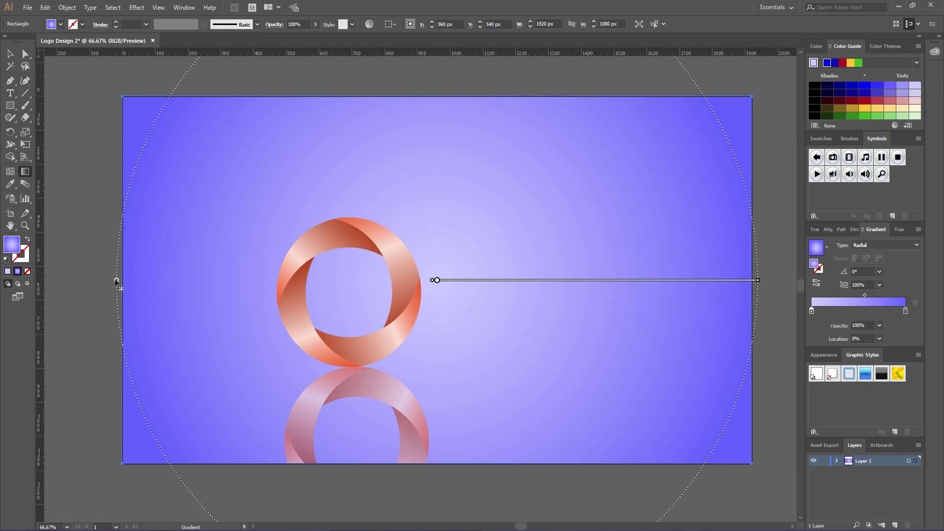
- Shrink the radial gradient slightly and re-centre its midpoint
drag(116, 280, 130, 281)
drag(130, 280, 139, 282)
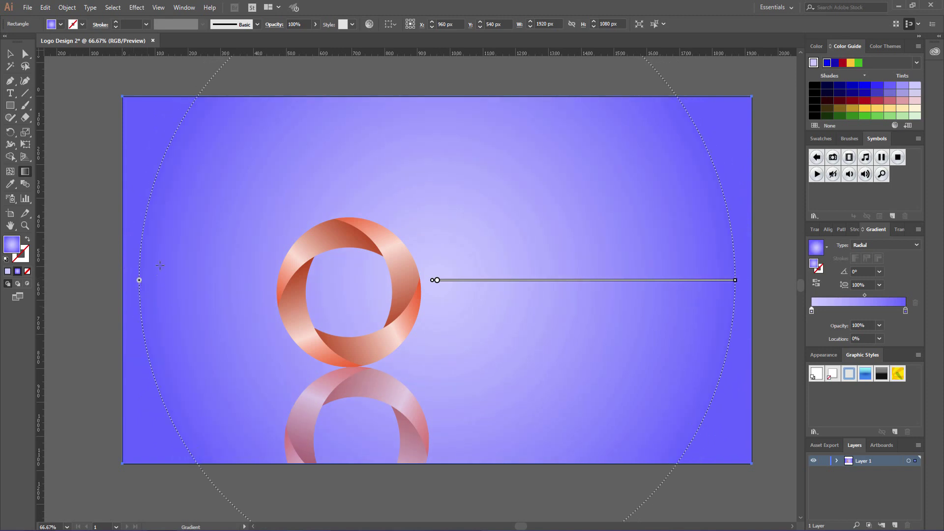
key(v)
drag(864, 295, 859, 295)
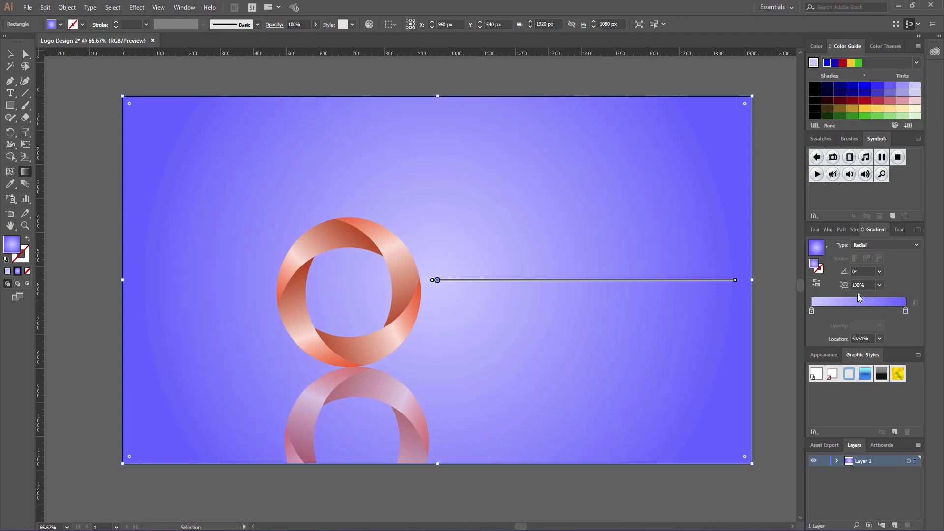
click(10, 53)
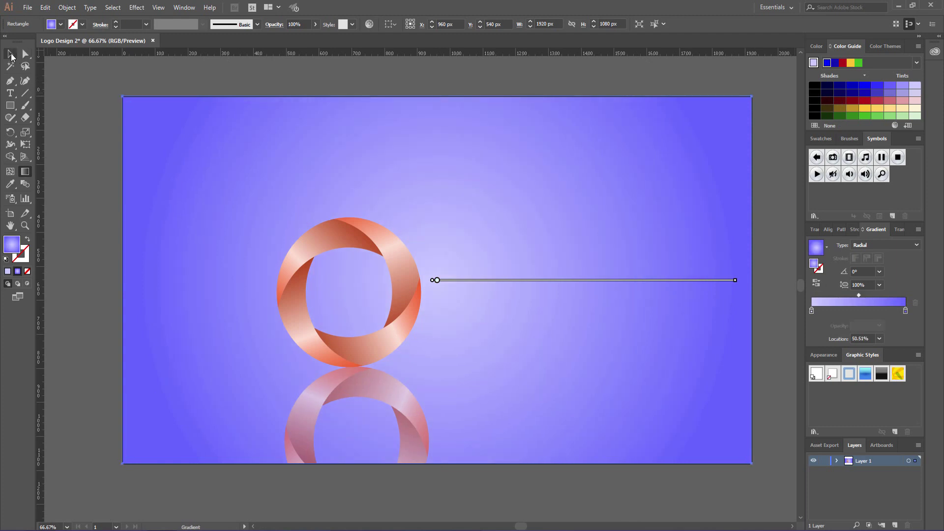
click(67, 140)
- Add centre-aligned 60 pt text reading LOGO to the right of the ring
click(11, 94)
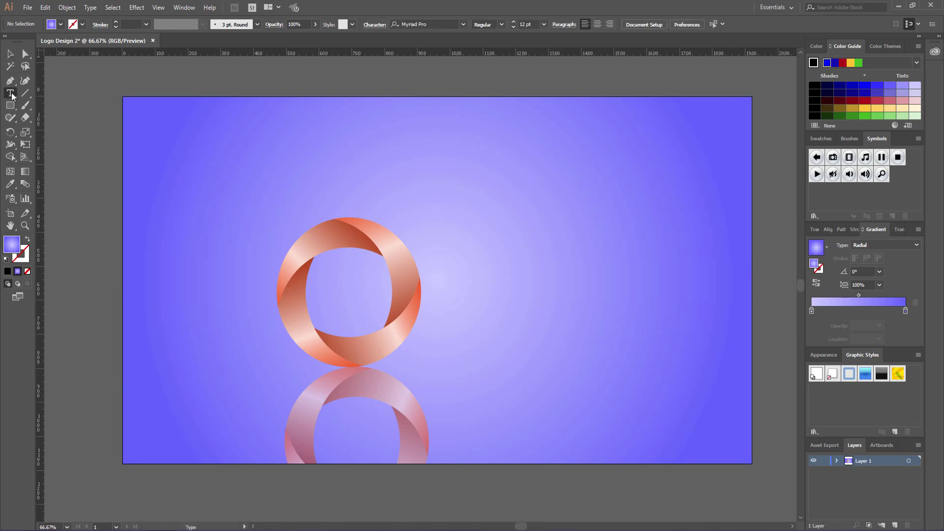
click(461, 272)
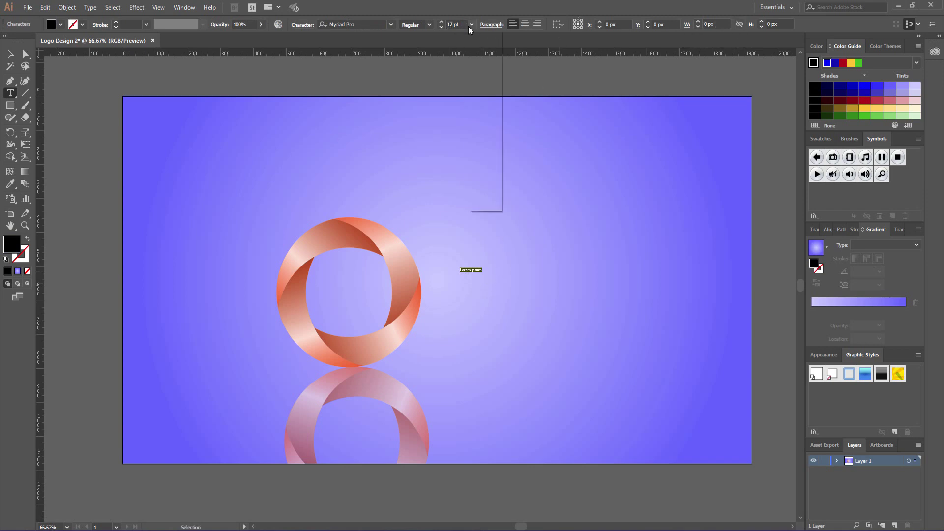
click(480, 198)
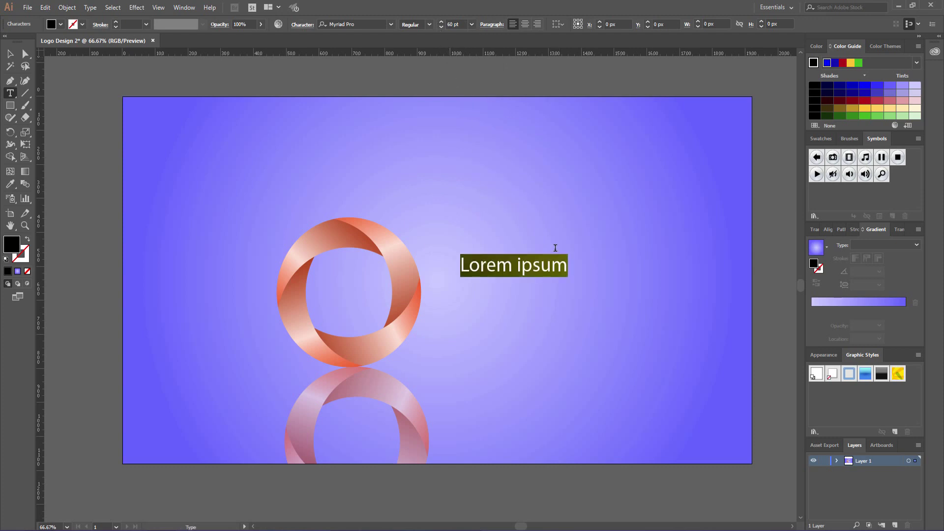
click(568, 267)
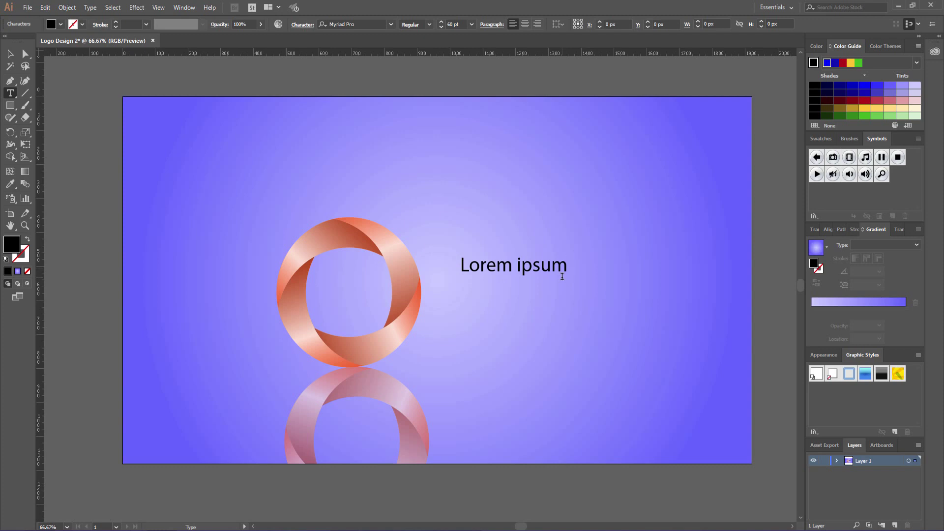
key(BackSpace)
key(BackSpace)
key(BackSpace)
key(BackSpace)
key(BackSpace)
key(BackSpace)
key(BackSpace)
key(BackSpace)
key(BackSpace)
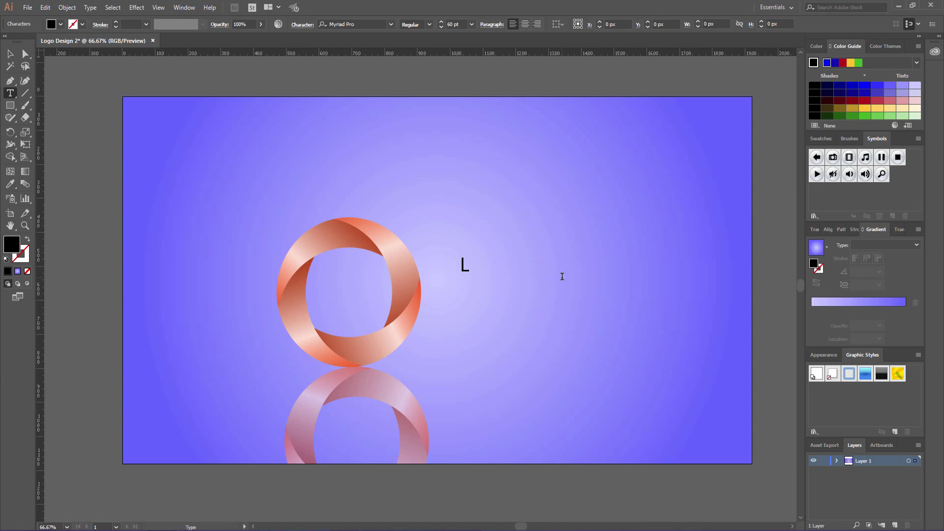
text(O)
text(GO)
drag(474, 281, 454, 261)
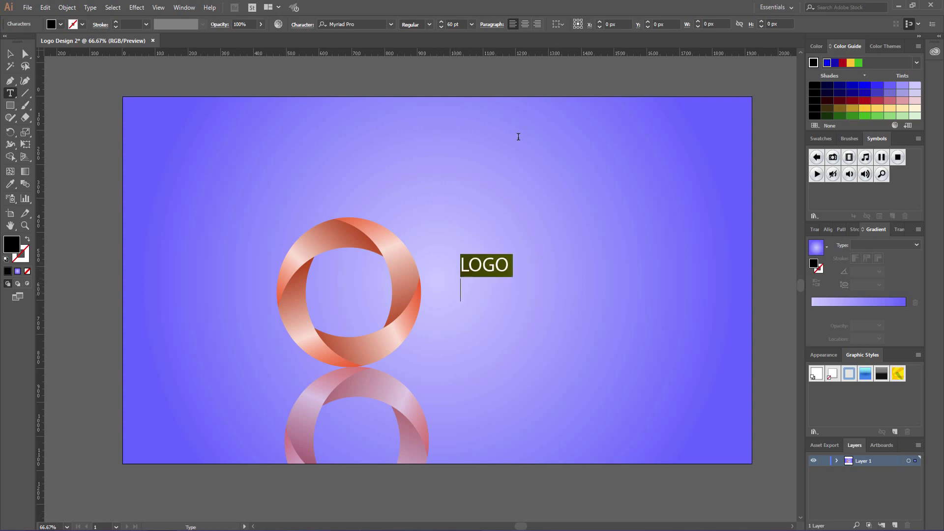
click(525, 24)
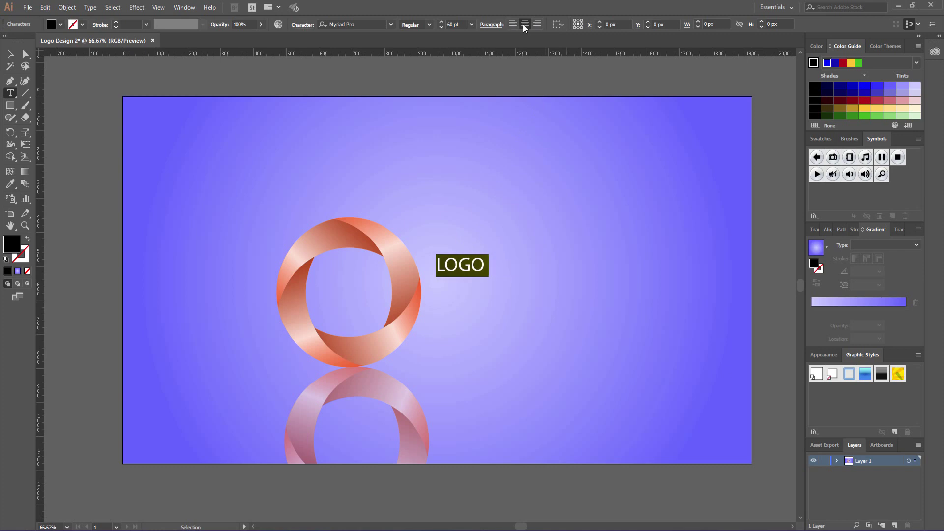
- Add DESIGN as a second line and centre both lines
click(462, 286)
text(DE)
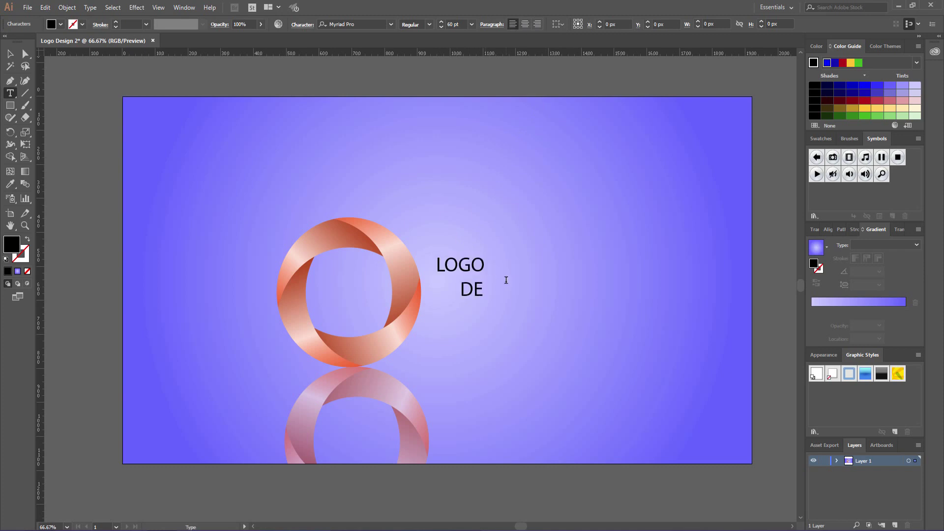
text(SIGN)
drag(524, 293, 436, 266)
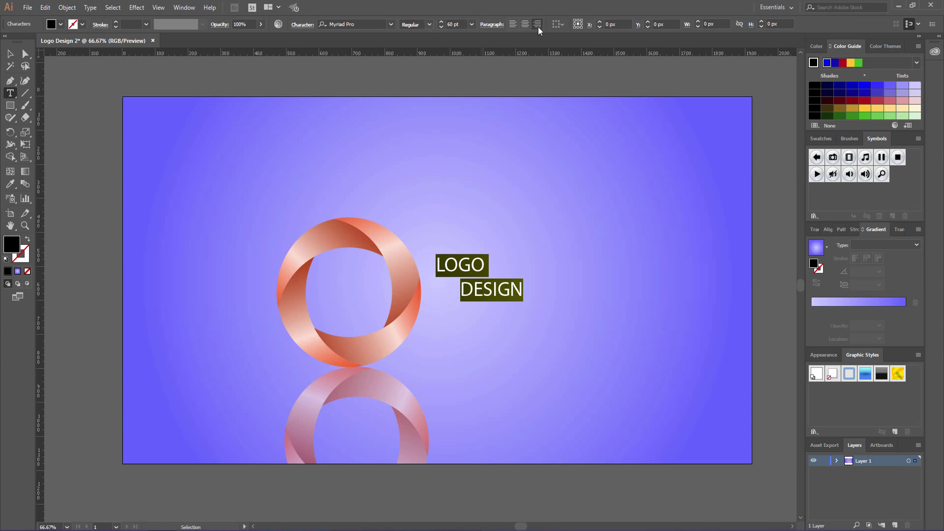
click(525, 25)
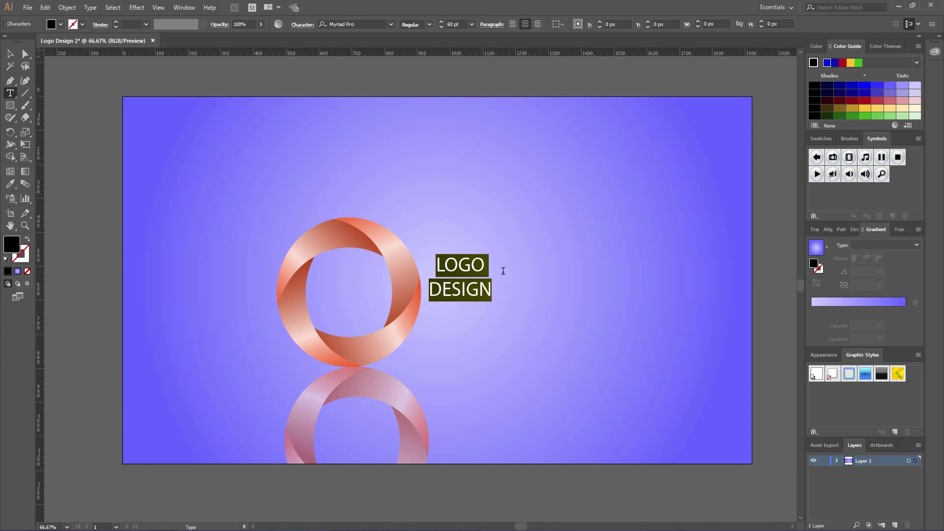
click(482, 264)
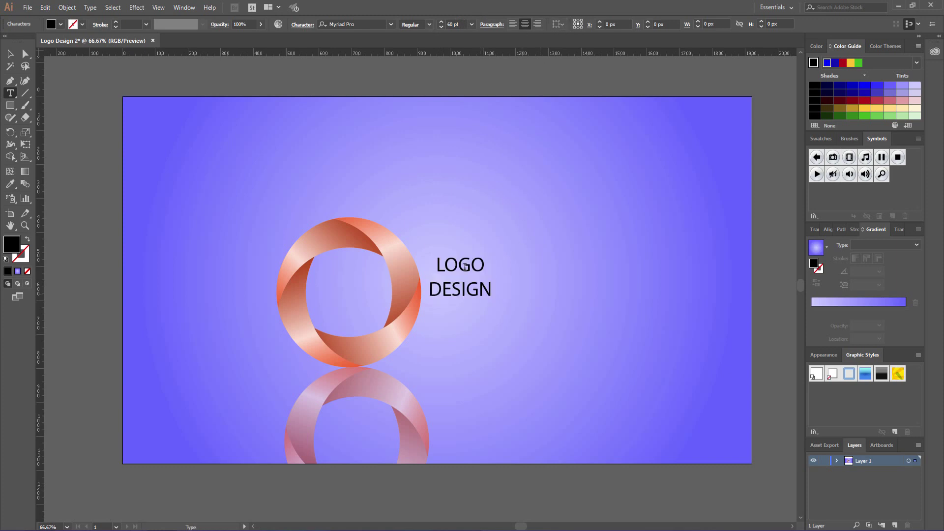
click(437, 261)
- Scale up the LOGO DESIGN text and move it further right
click(10, 54)
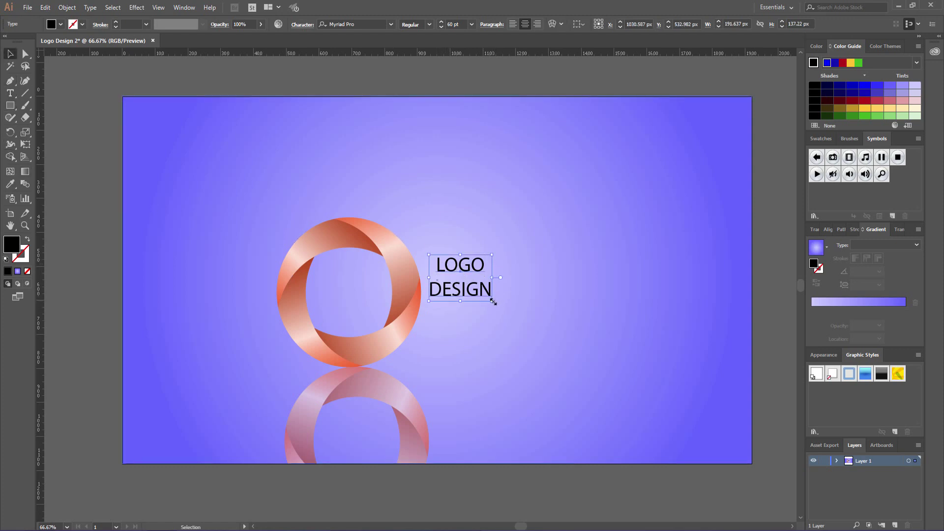
drag(492, 300, 553, 316)
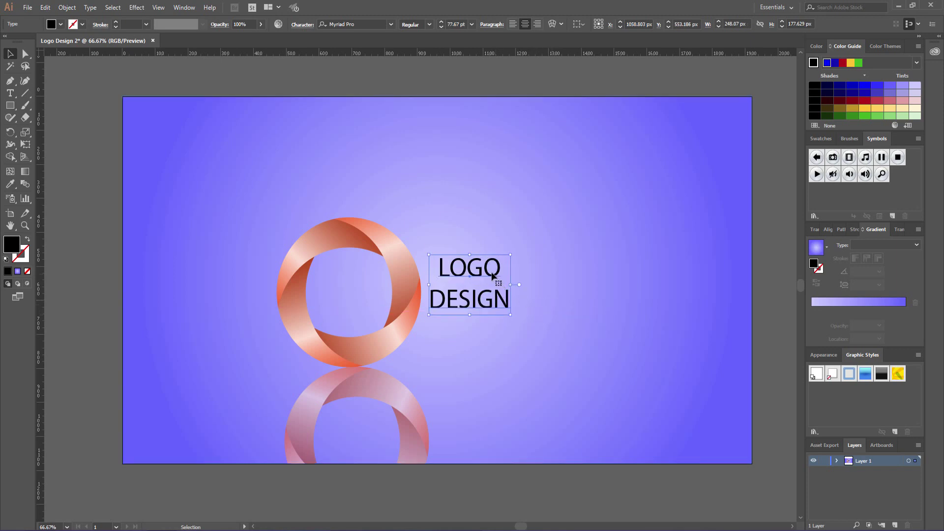
drag(468, 270, 497, 271)
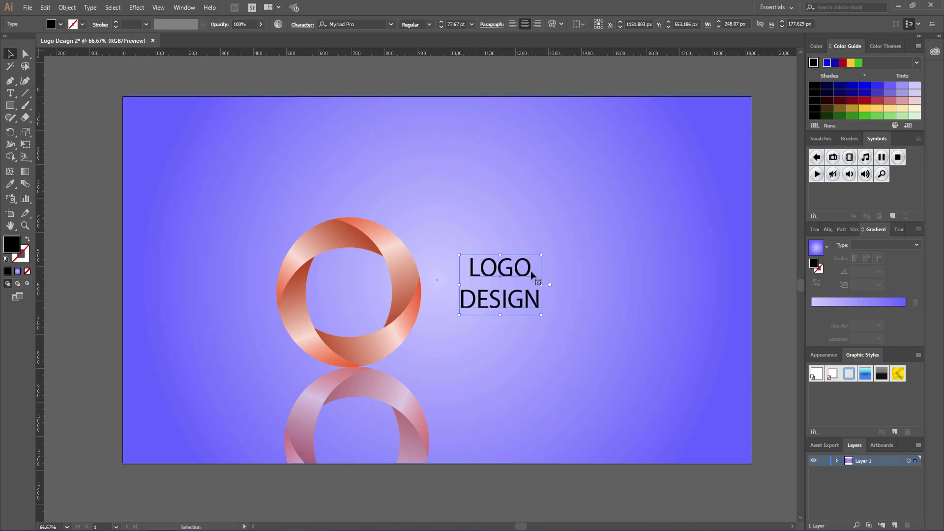
click(10, 92)
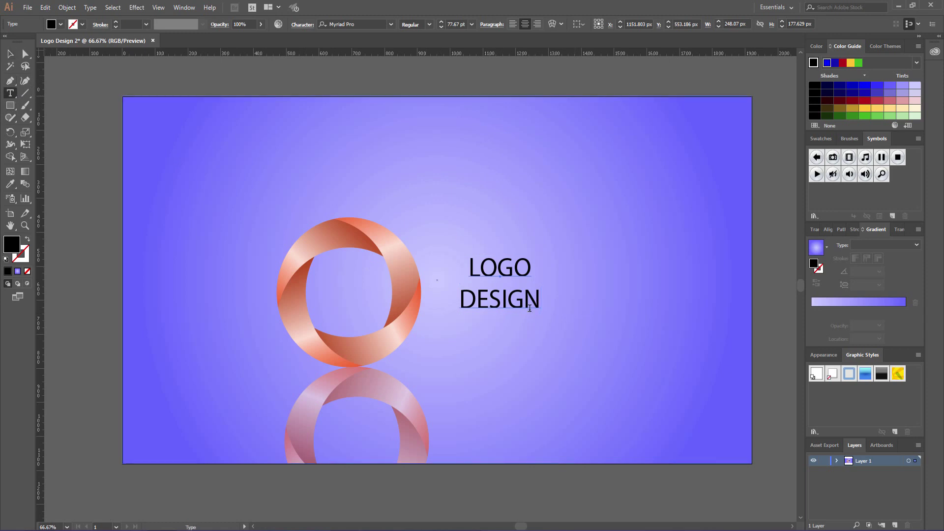
- Set the LOGO DESIGN text's font style to Bold
drag(540, 301, 468, 269)
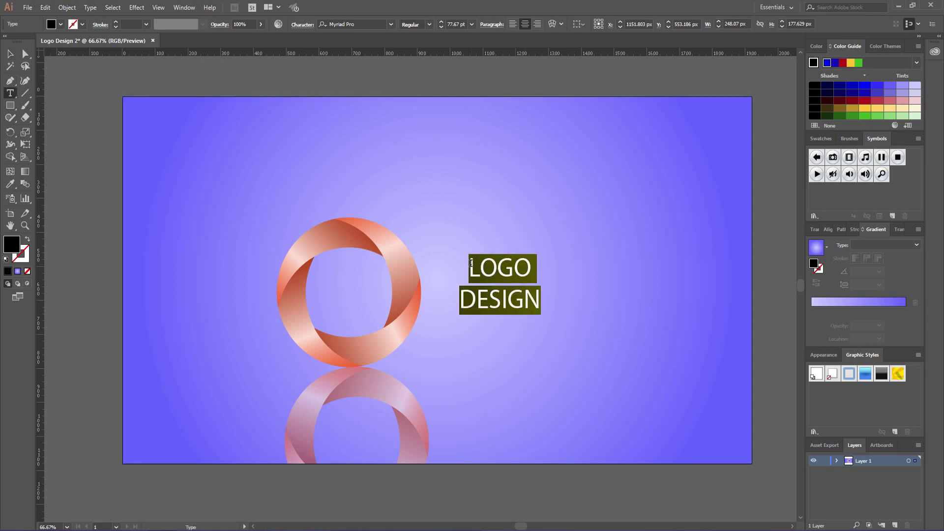
click(430, 24)
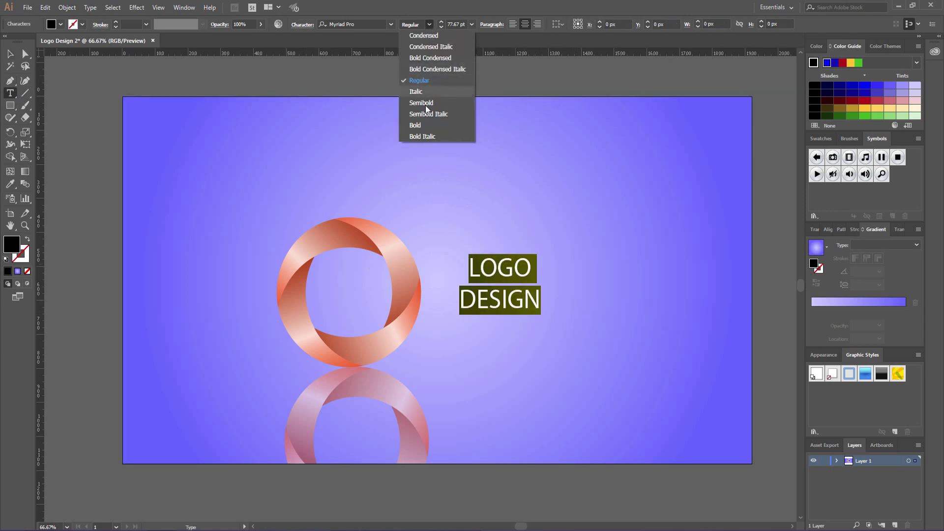
click(423, 119)
click(537, 300)
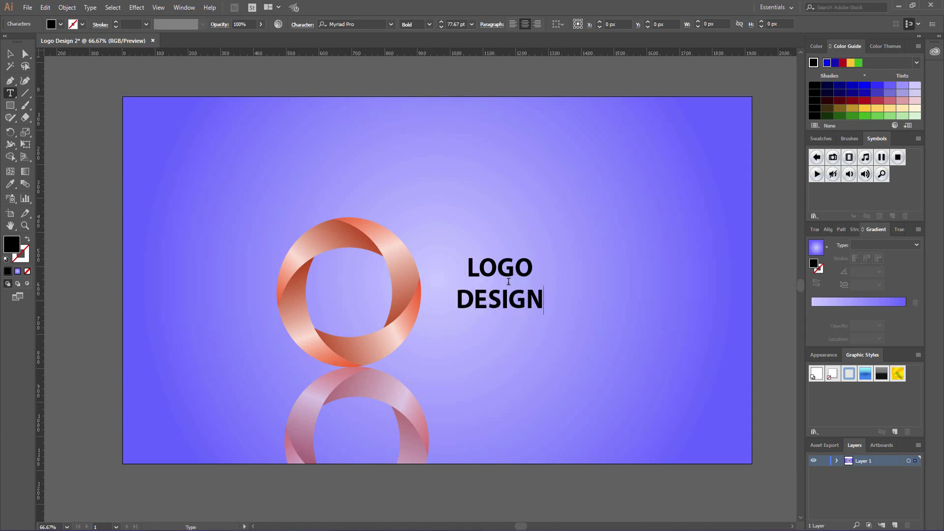
- Colour the text with a blue fill swatch after briefly trying red-orange
shift+click(463, 268)
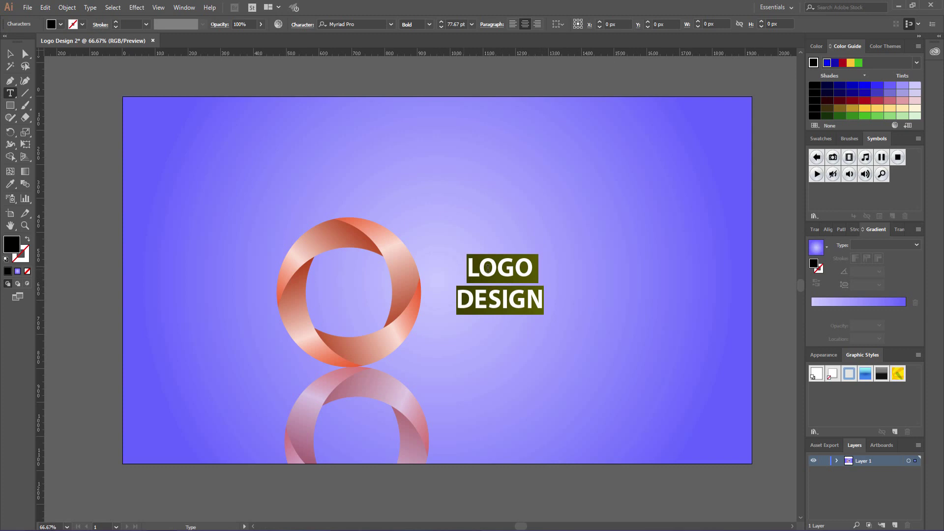
click(487, 268)
drag(544, 300, 470, 268)
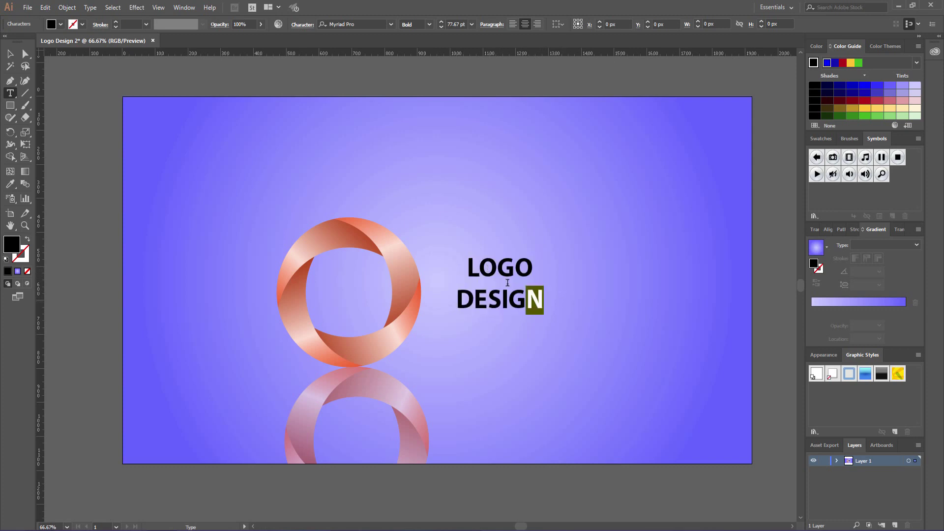
click(59, 24)
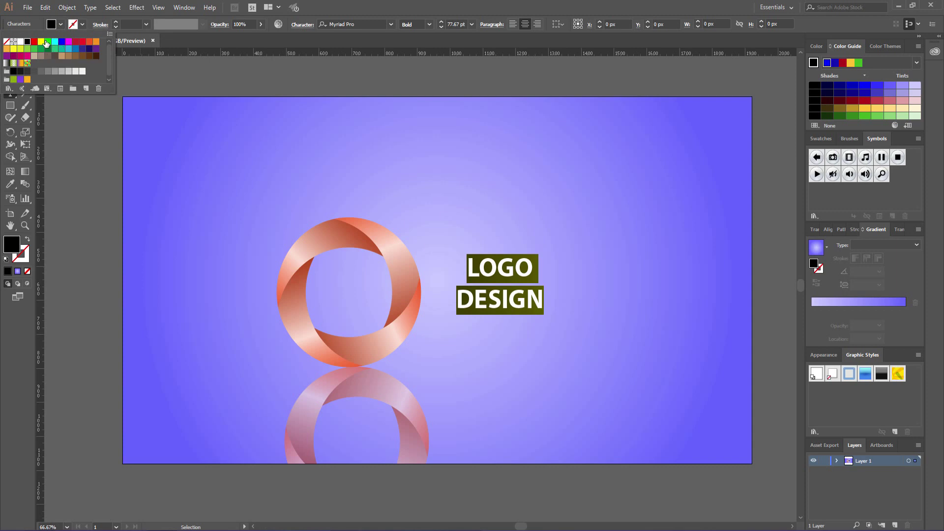
click(89, 42)
key(Escape)
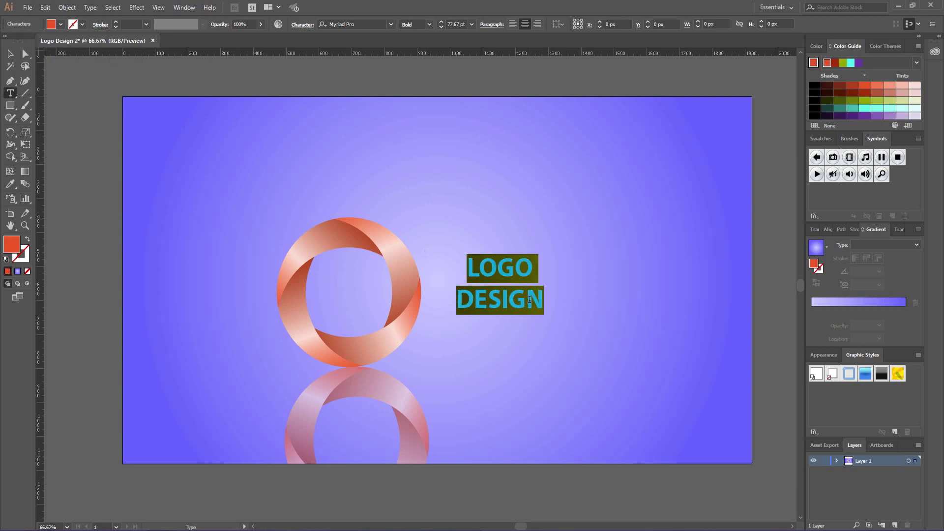
click(529, 299)
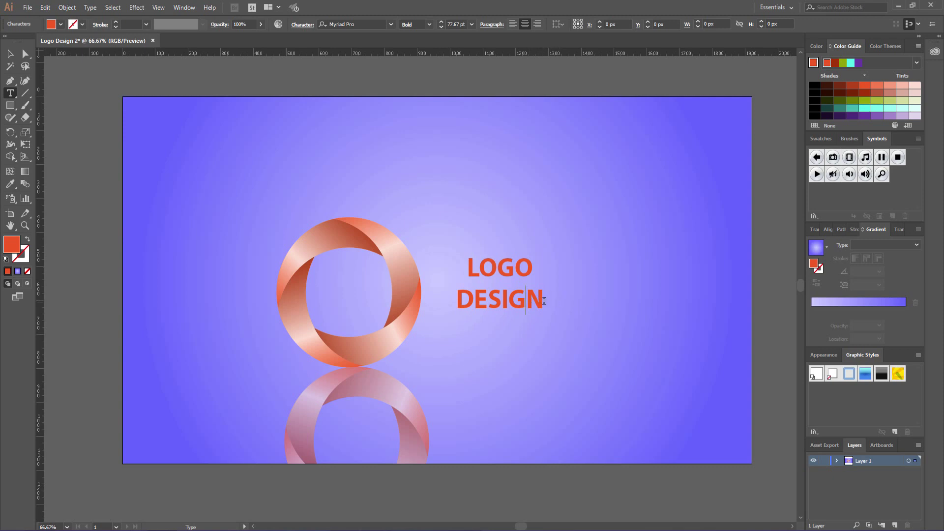
drag(544, 301, 460, 261)
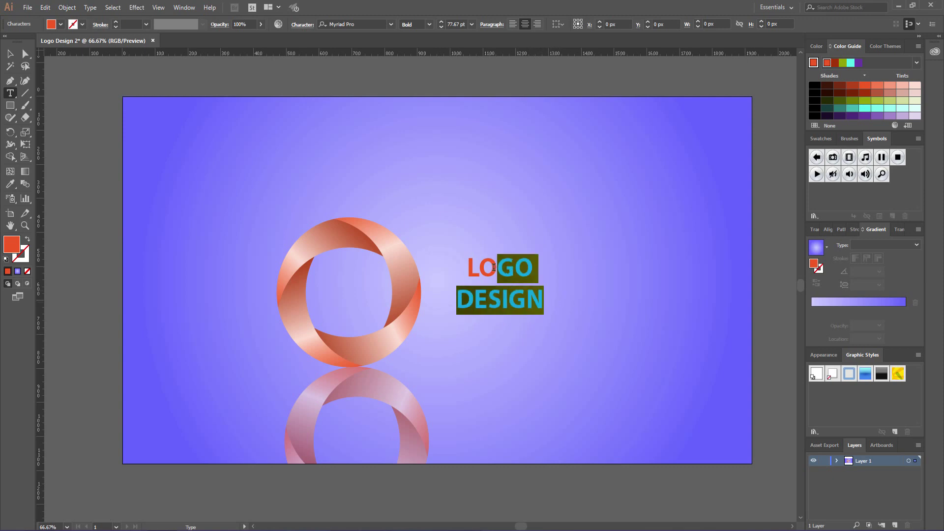
click(60, 24)
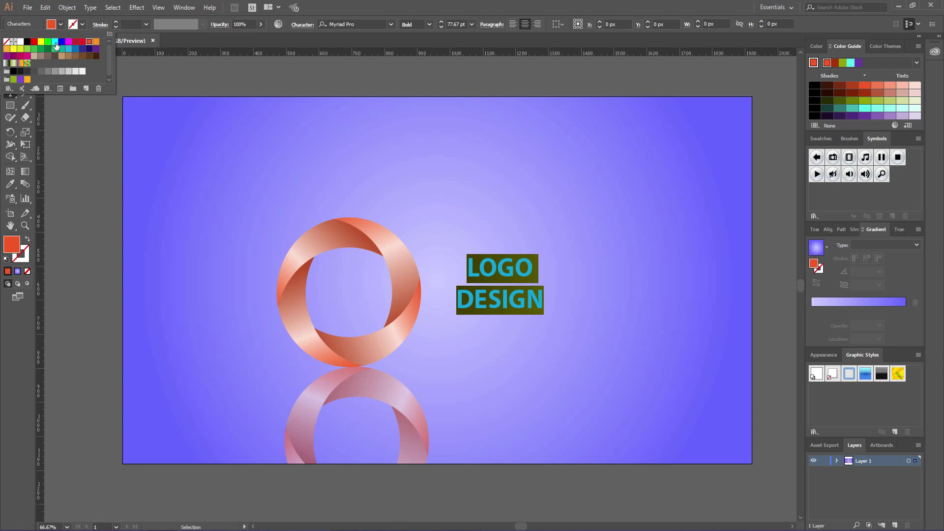
click(62, 42)
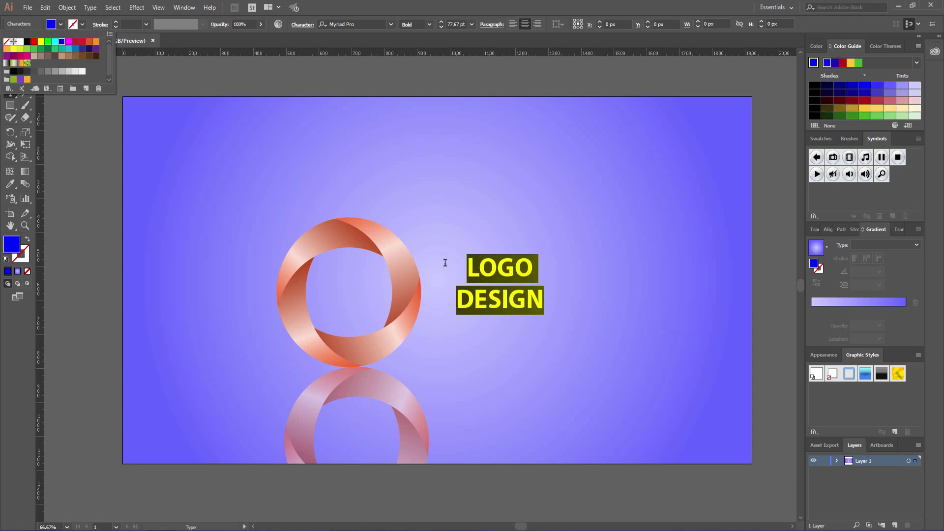
click(527, 284)
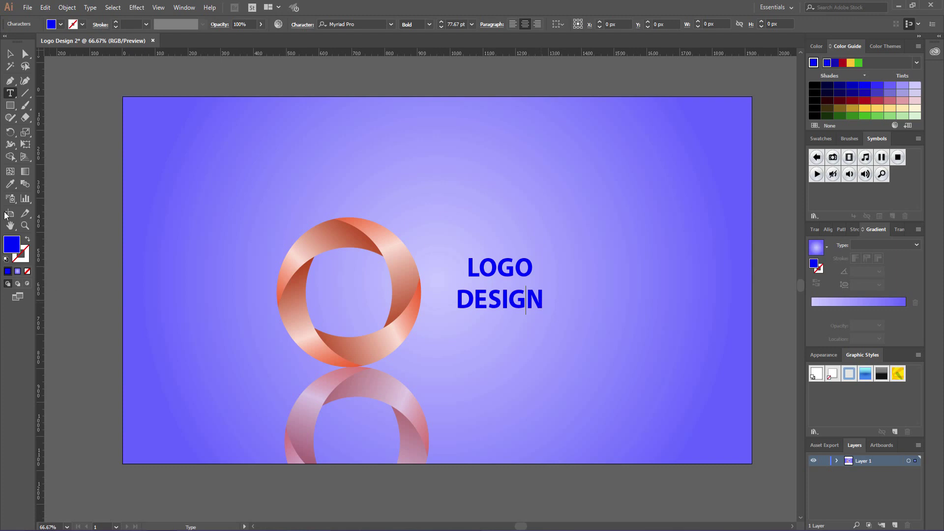
click(10, 54)
- Ungroup the copper ring from its reflection
click(216, 267)
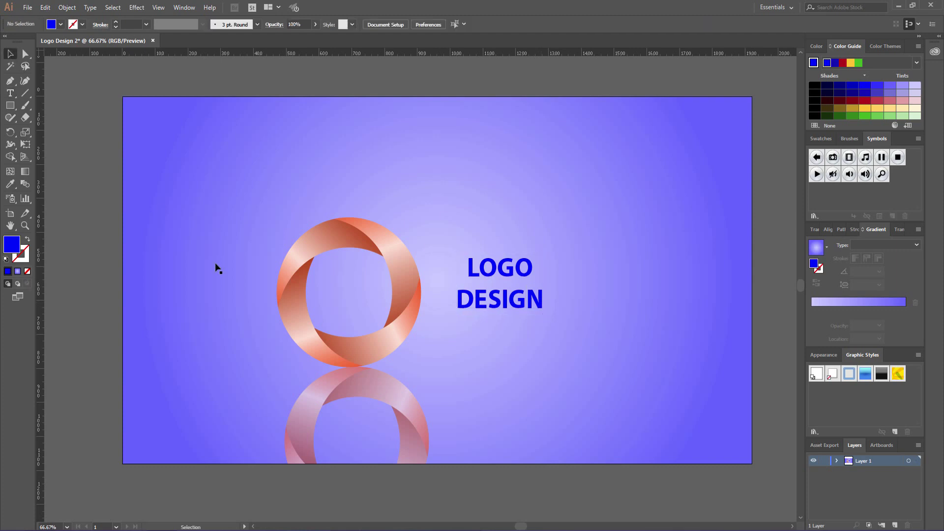
click(326, 396)
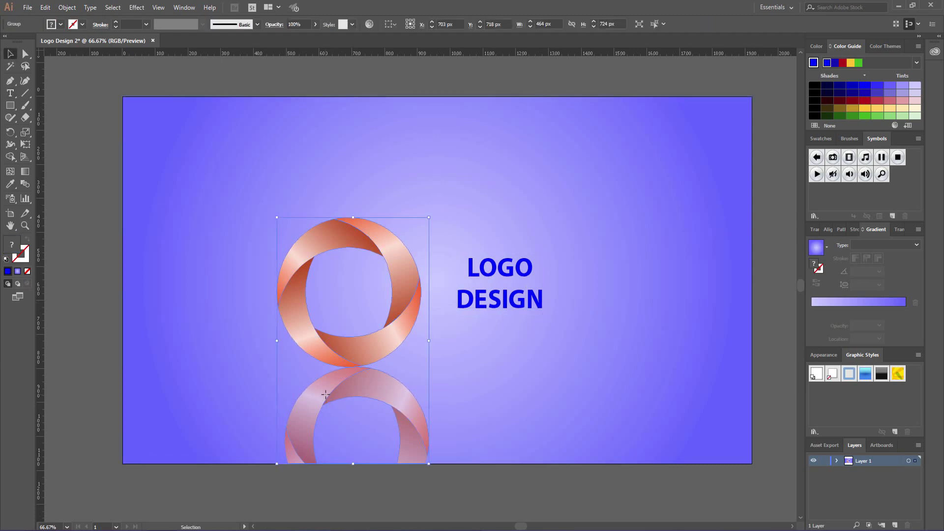
right_click(381, 241)
click(413, 310)
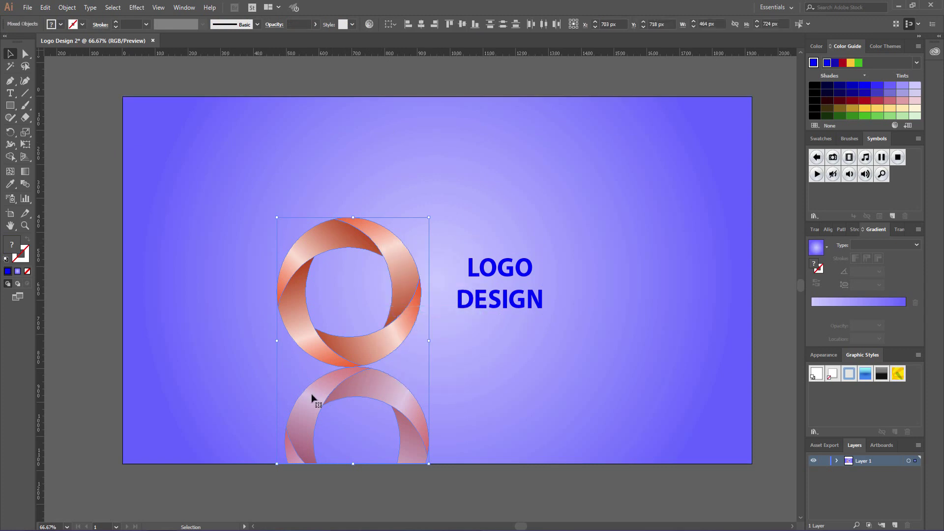
- Lower the reflection's opacity to roughly 38% so it looks fainter
click(373, 423)
click(382, 393)
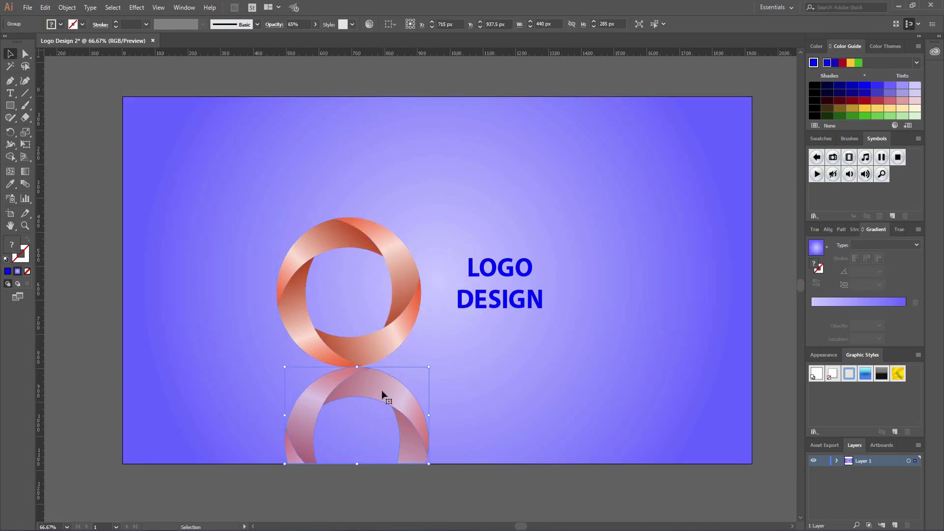
click(315, 25)
drag(302, 37, 300, 37)
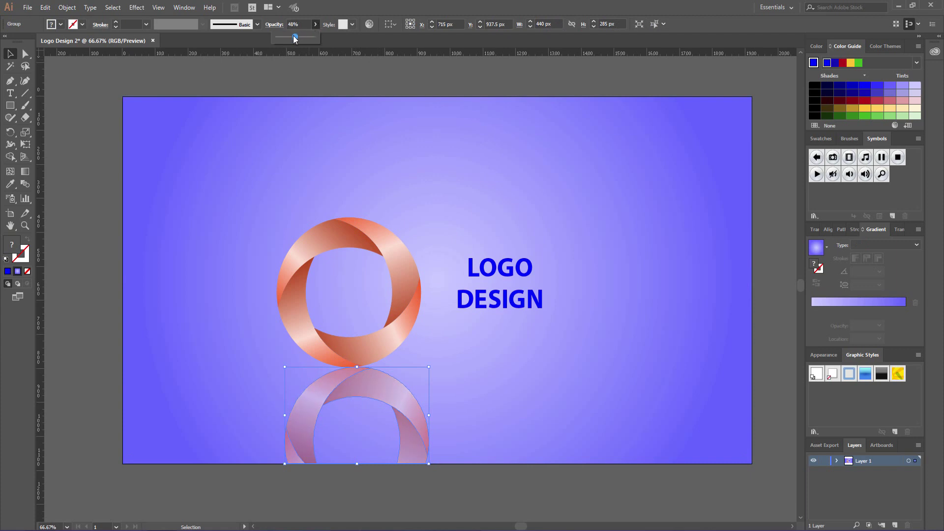
drag(293, 39, 290, 40)
click(98, 151)
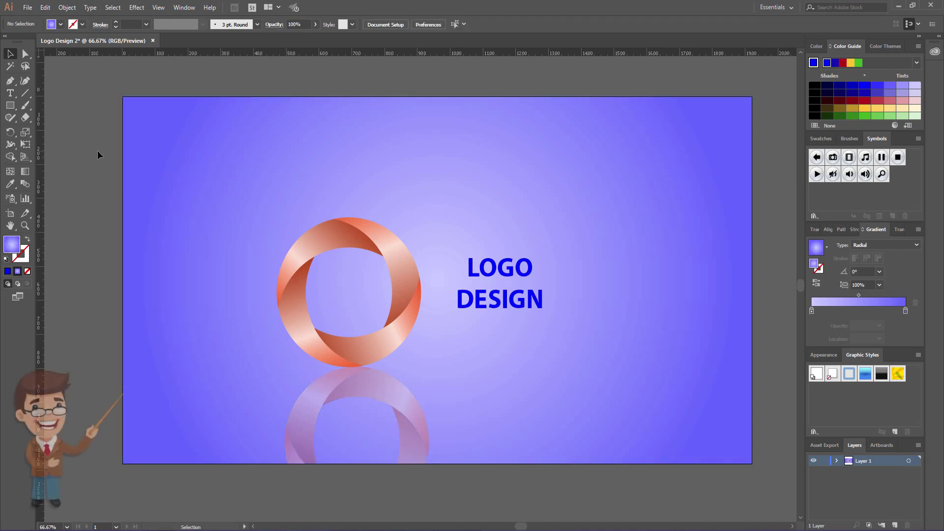